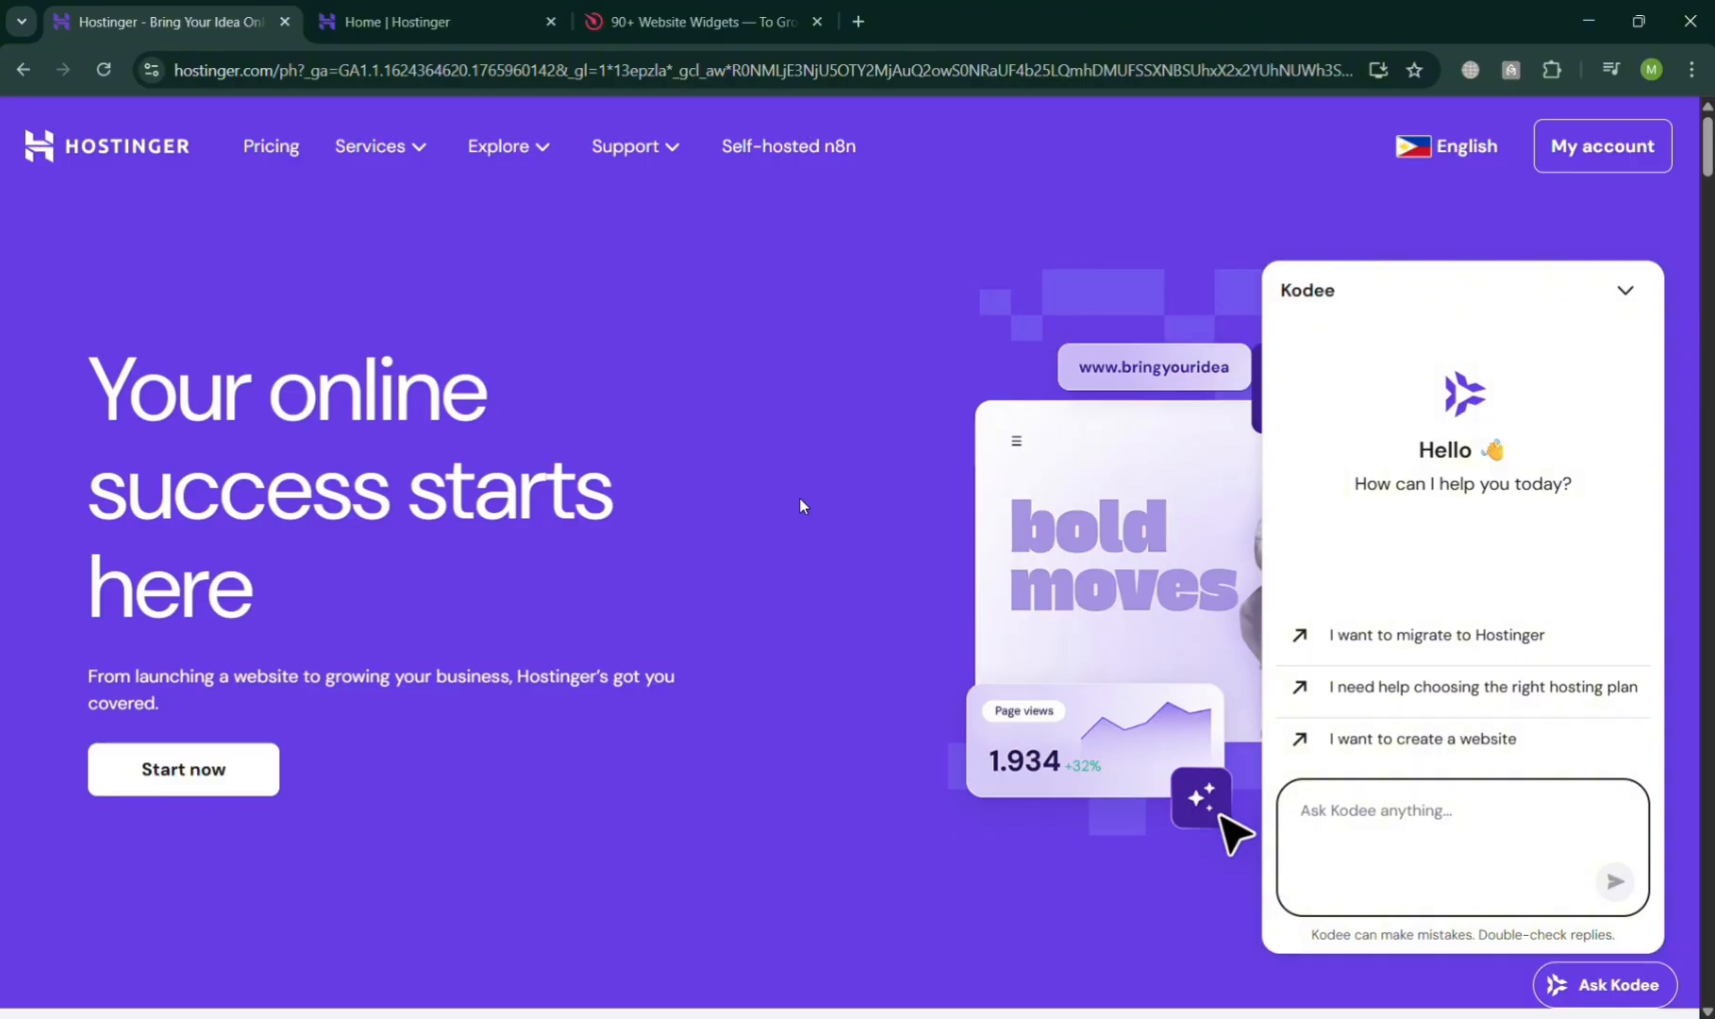
# Look through the Hostinger homepage, examining its hosting offers, testimonials, features, and plans and pricing section
pyautogui.scroll(-2, 800, 498)
pyautogui.scroll(2, 800, 498)
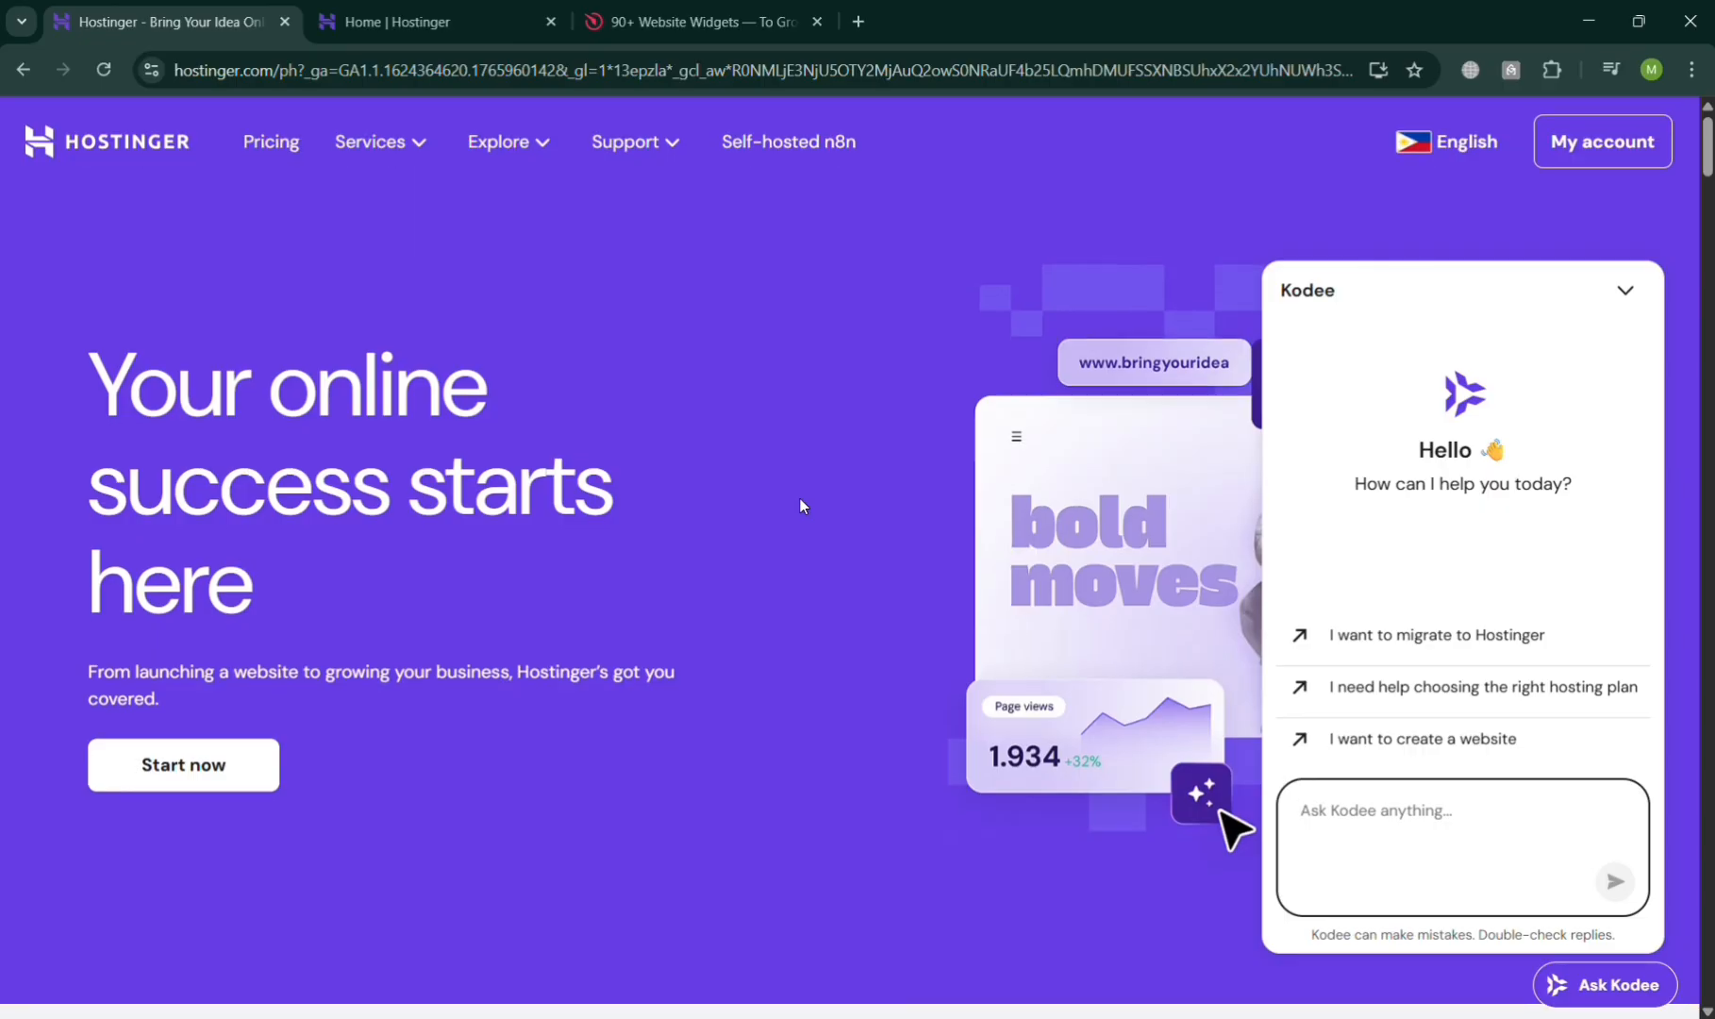
pyautogui.scroll(-8, 800, 498)
pyautogui.scroll(-2, 820, 476)
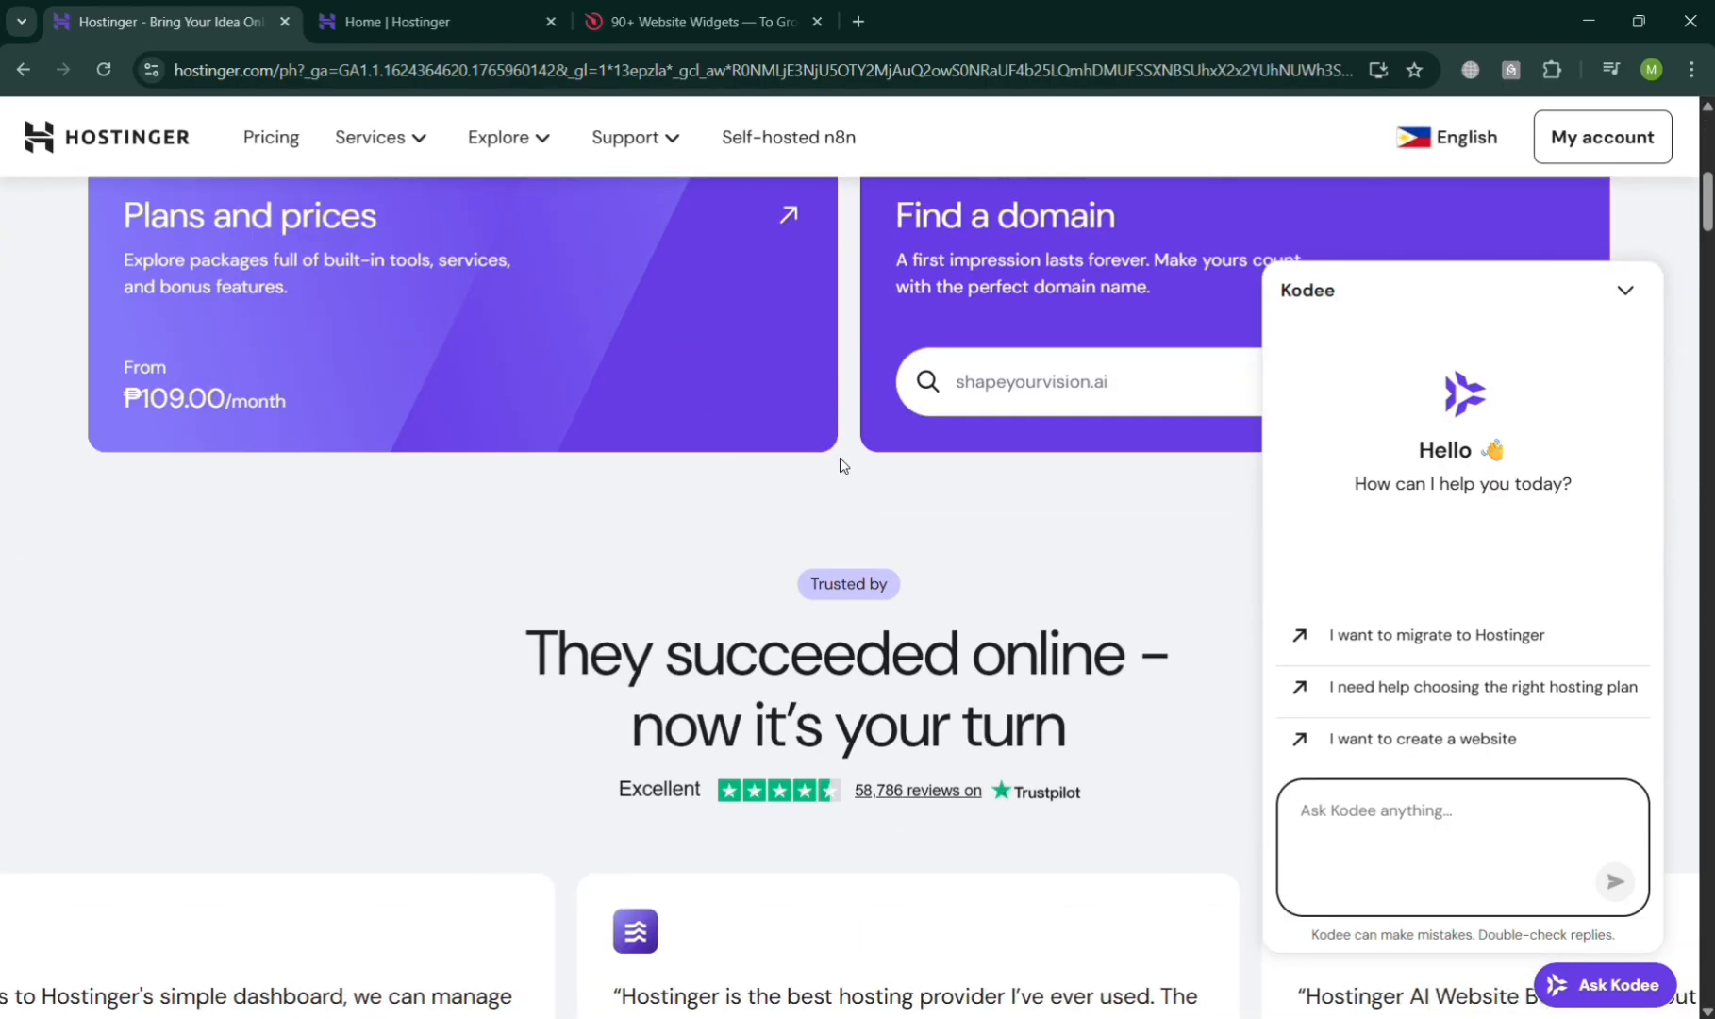
pyautogui.scroll(-4, 847, 368)
pyautogui.scroll(-15, 848, 368)
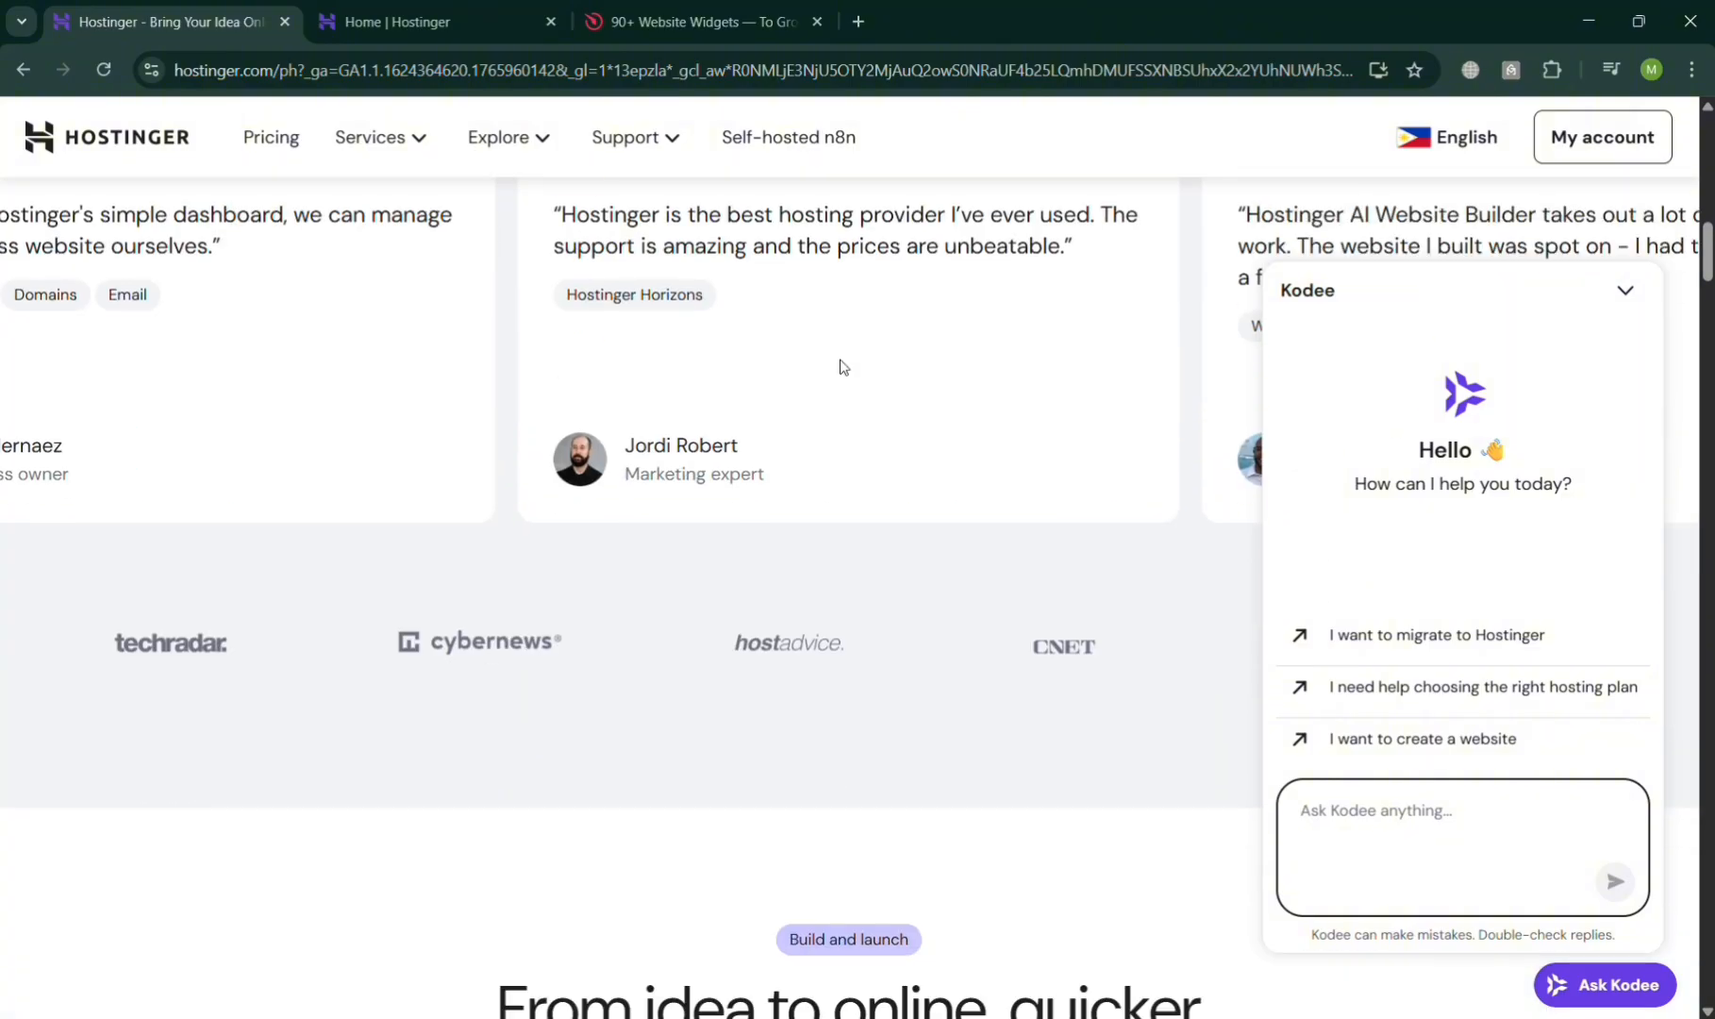
pyautogui.scroll(-20, 843, 366)
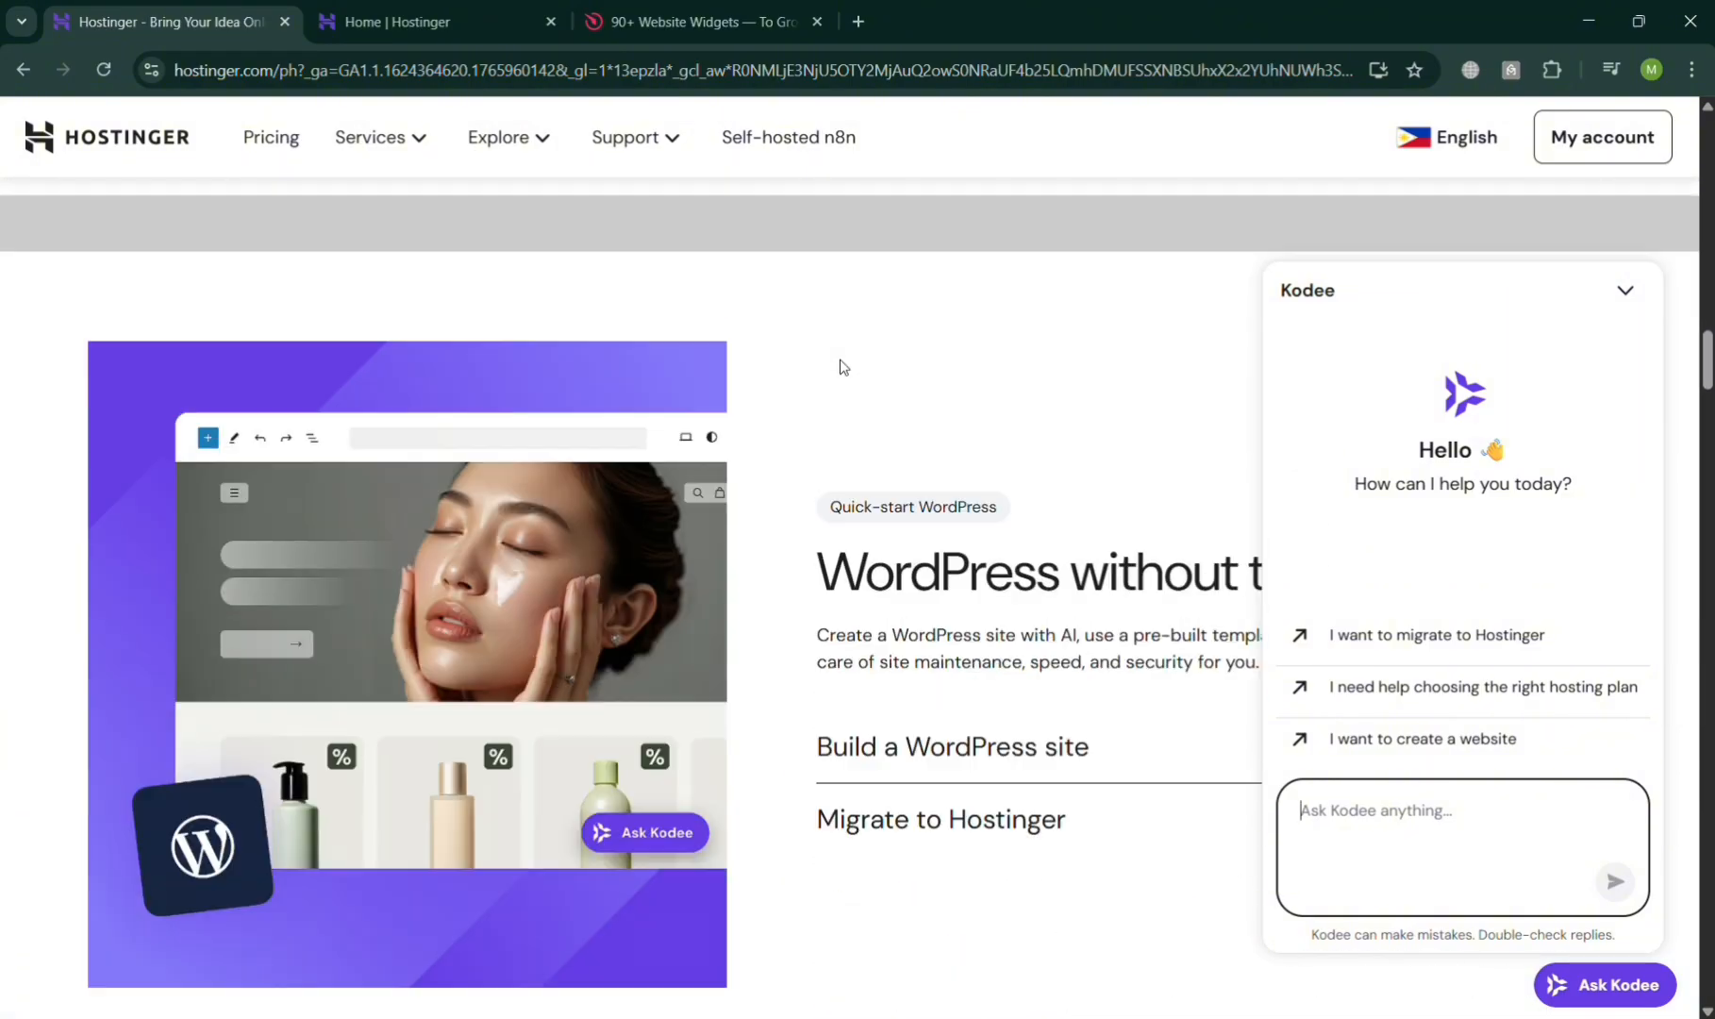
pyautogui.scroll(-20, 842, 366)
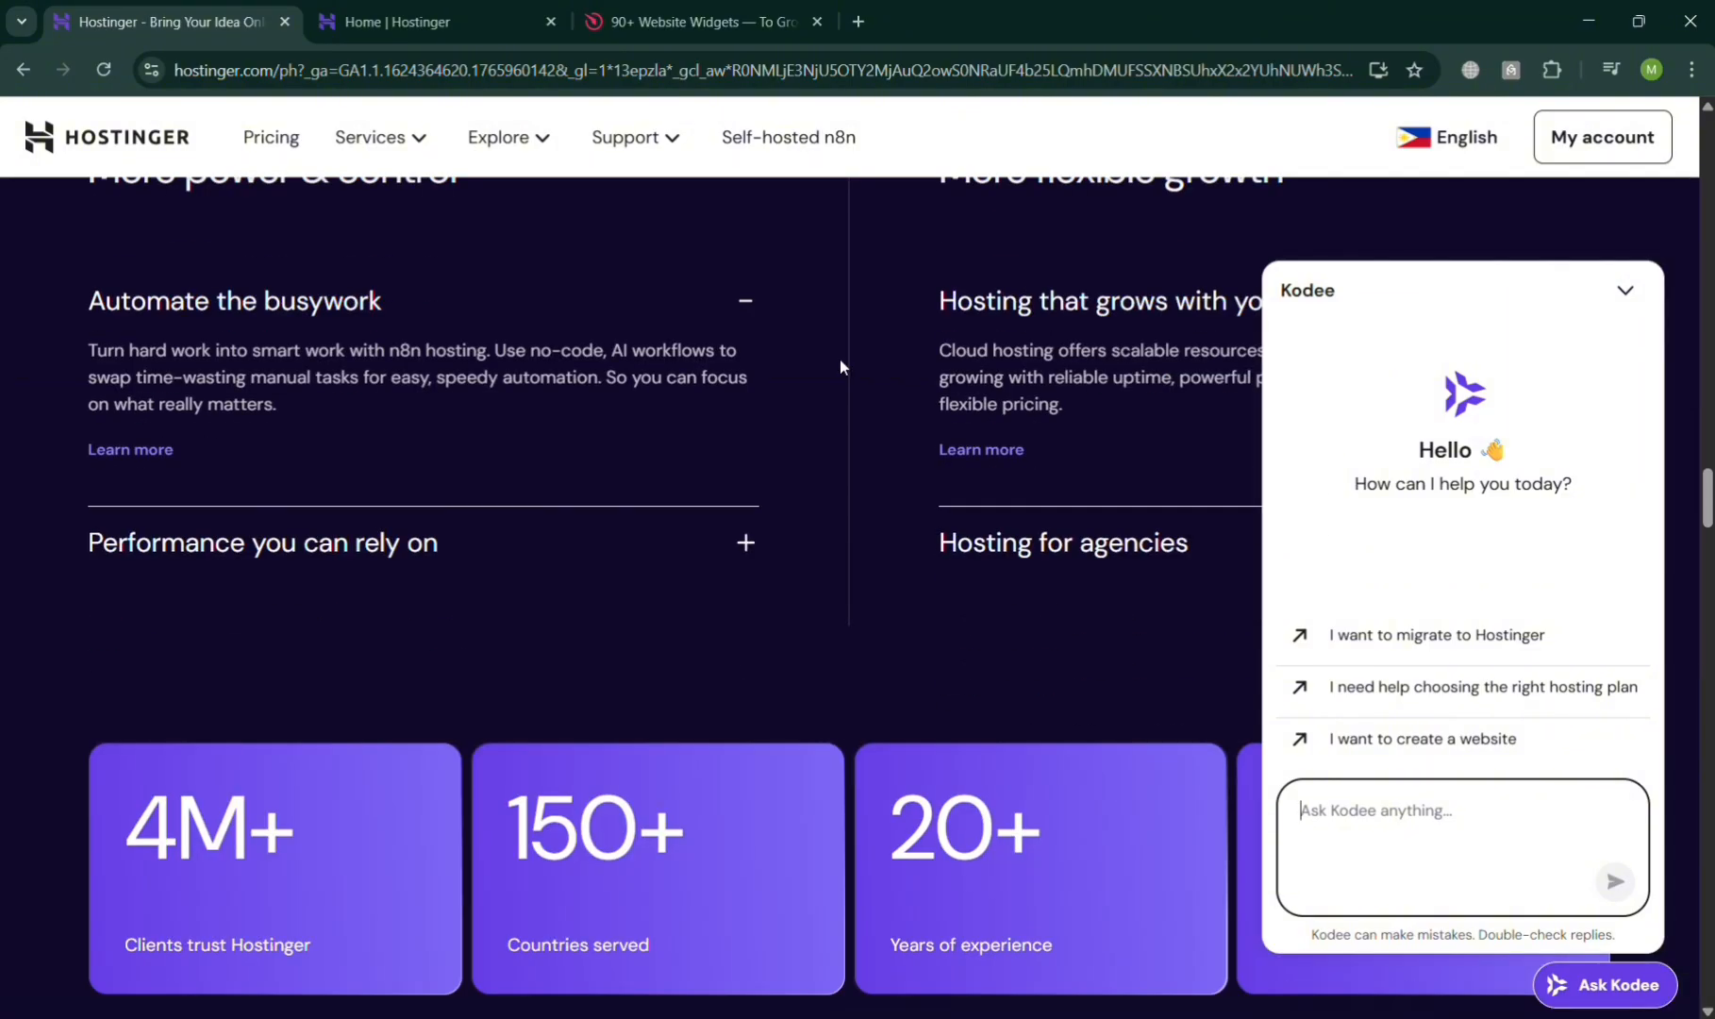
pyautogui.scroll(-20, 842, 366)
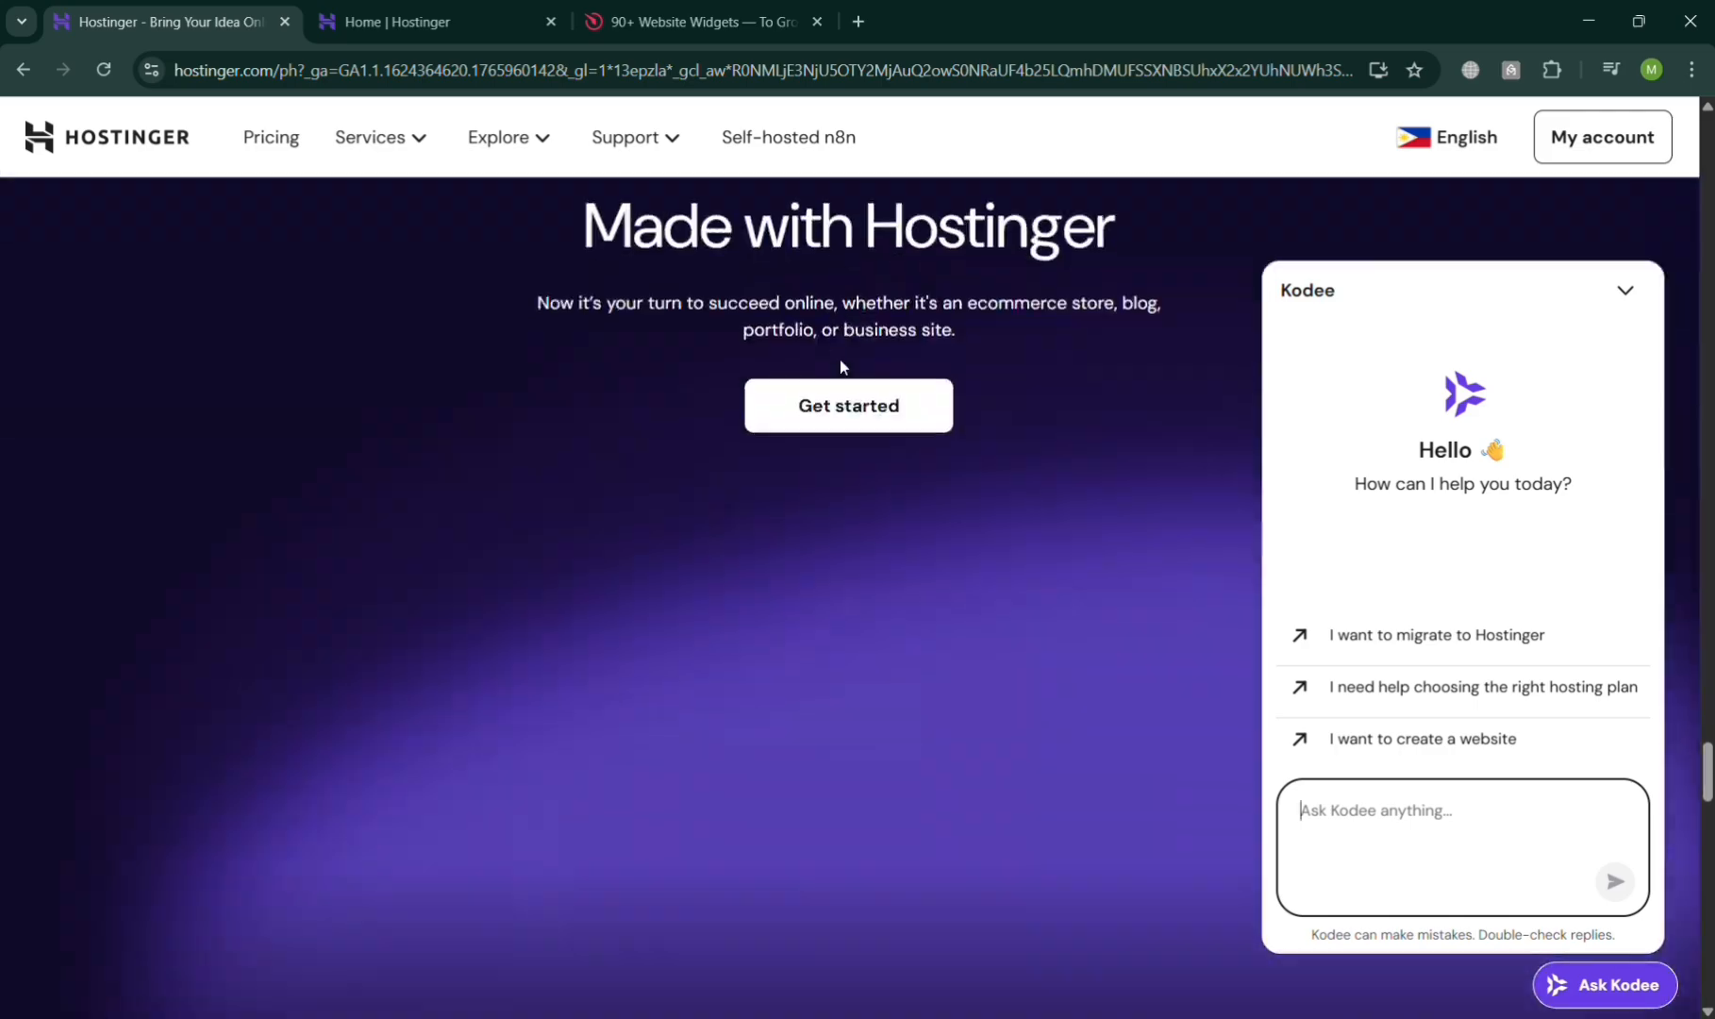
pyautogui.scroll(9, 842, 366)
pyautogui.scroll(5, 842, 366)
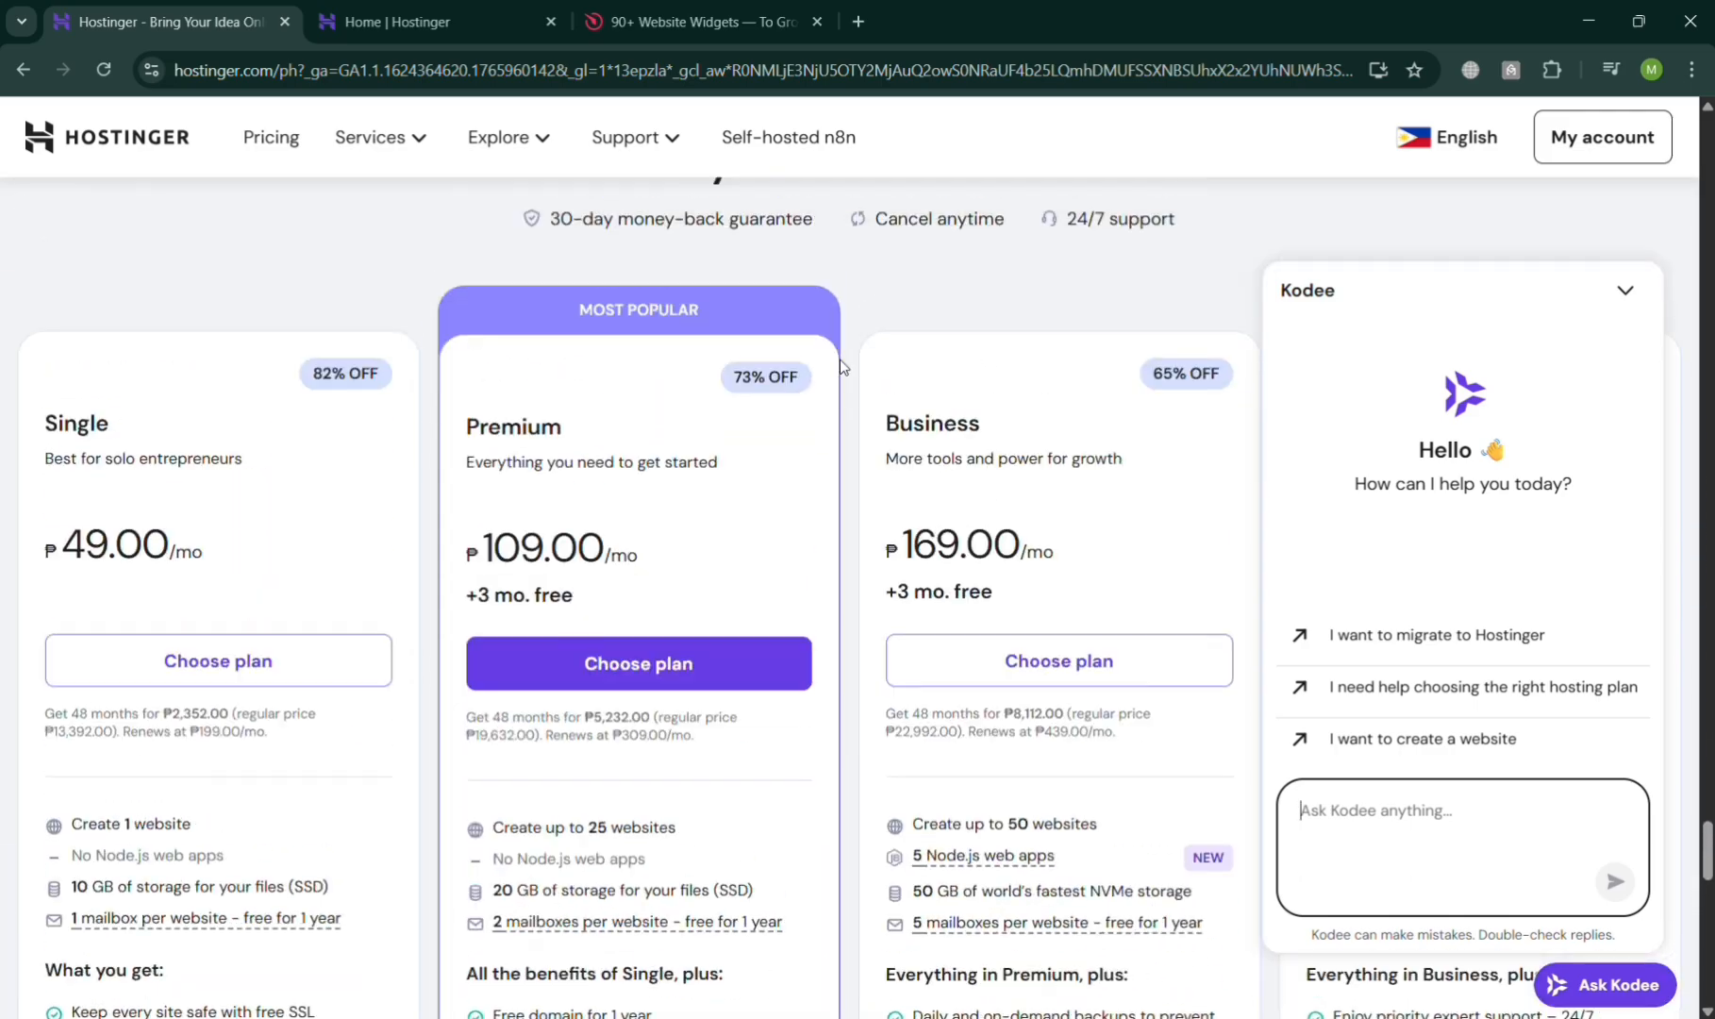
pyautogui.scroll(3, 855, 395)
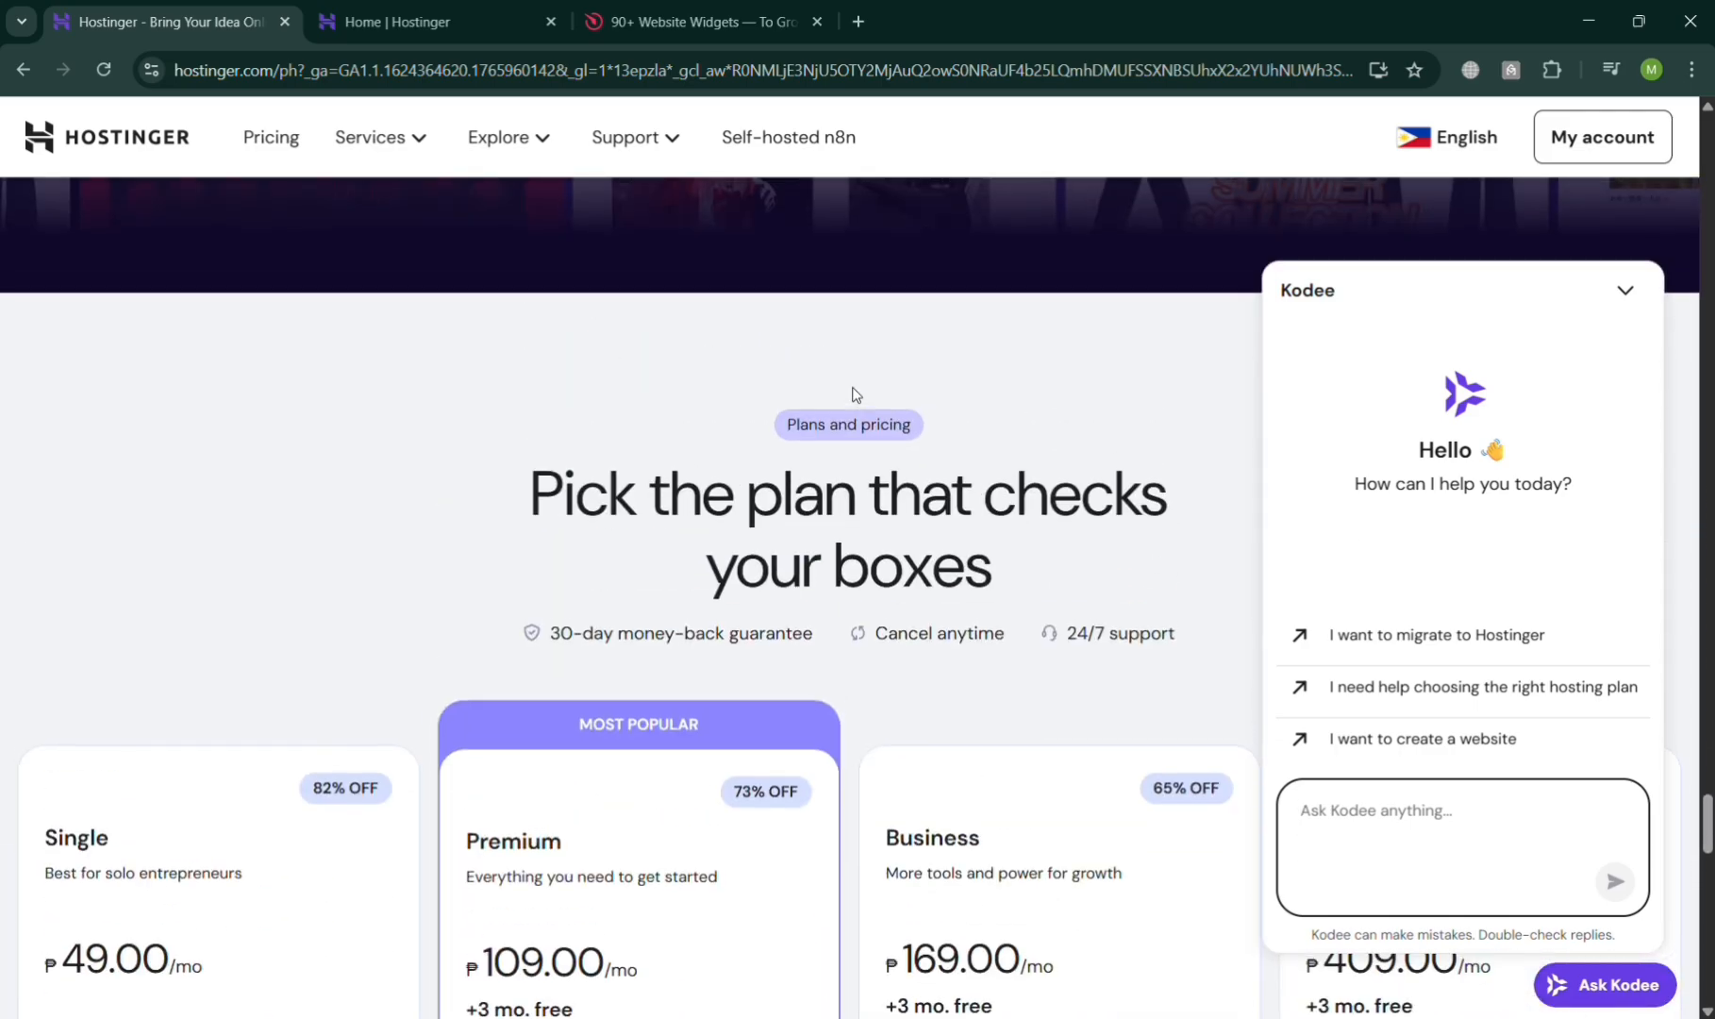
pyautogui.scroll(10, 856, 395)
pyautogui.scroll(15, 855, 394)
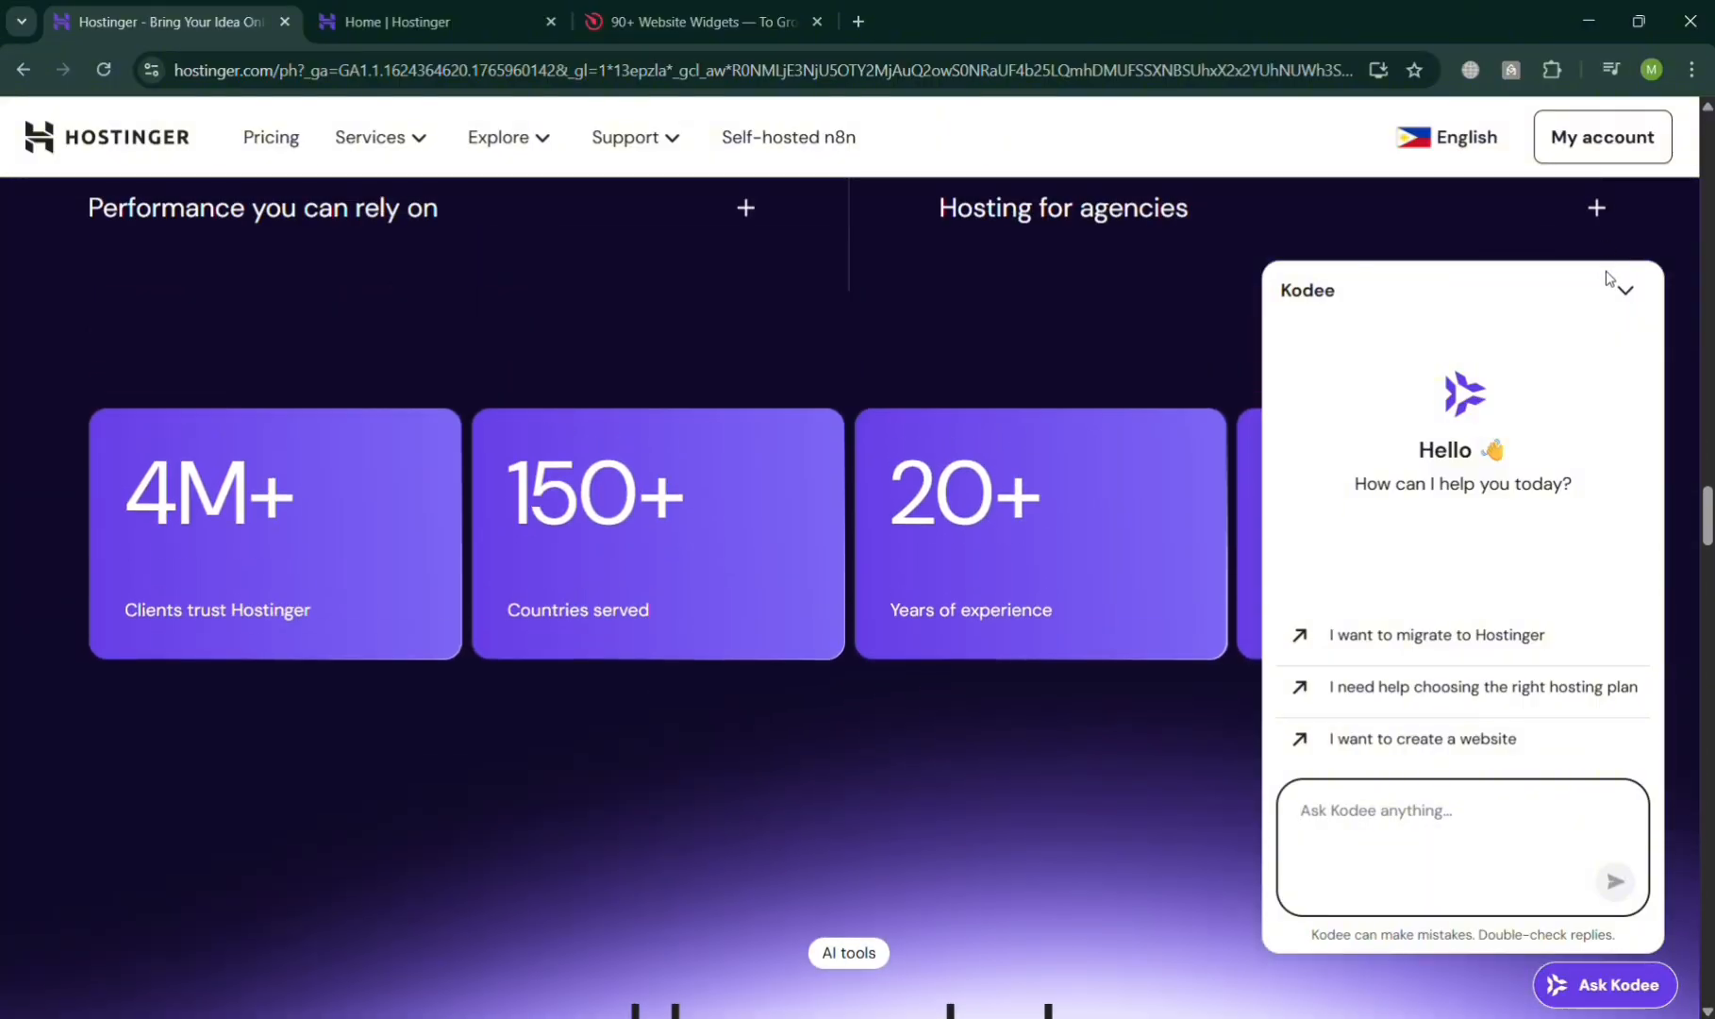
# Hide the Kodee chat assistant and return to the start of the homepage
pyautogui.click(1624, 289)
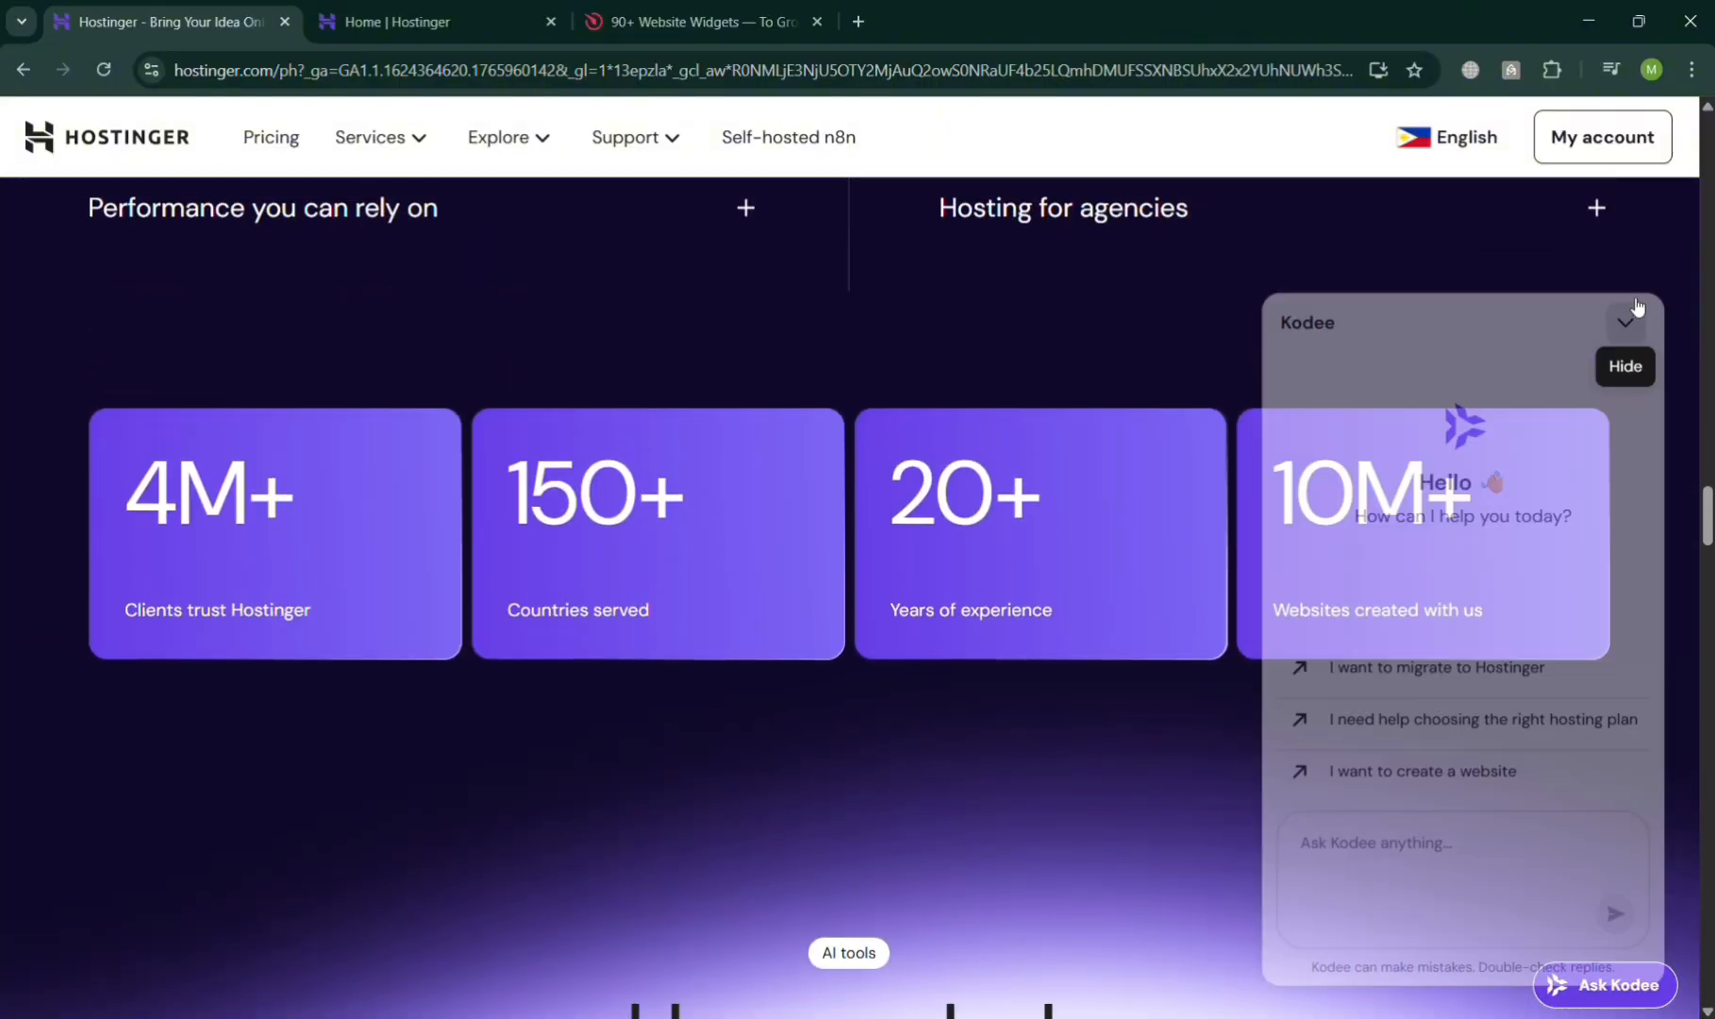
pyautogui.scroll(12, 847, 481)
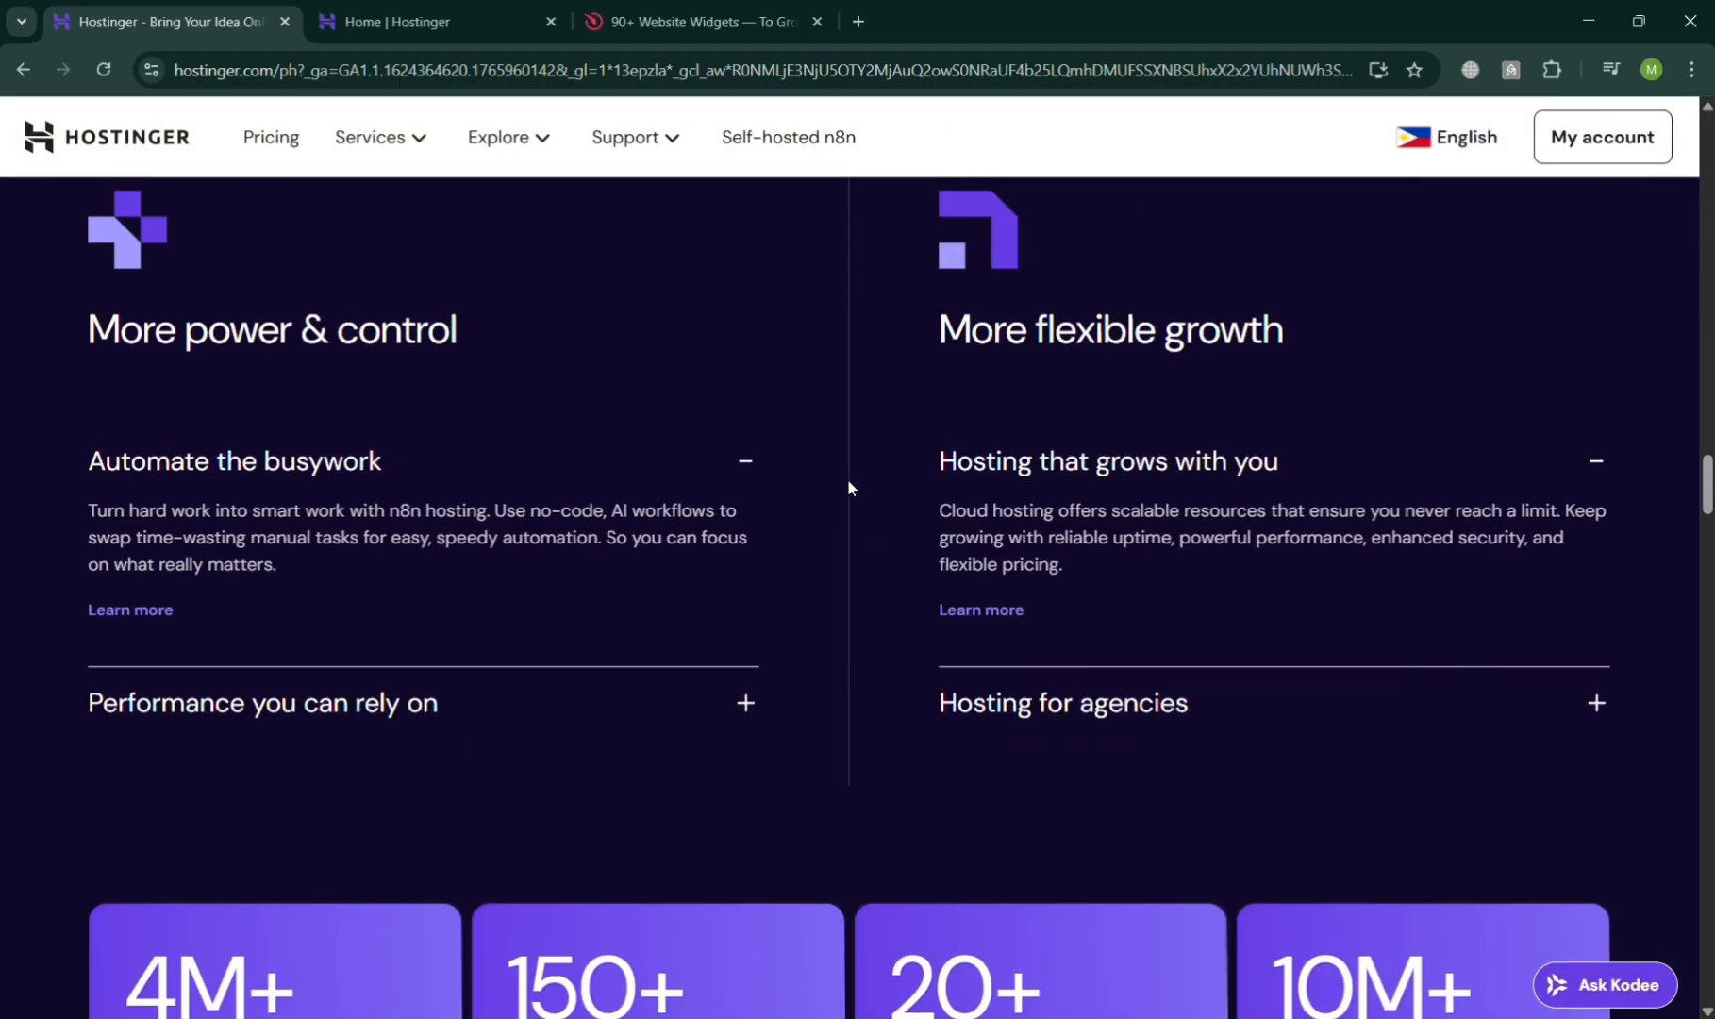
pyautogui.scroll(15, 851, 487)
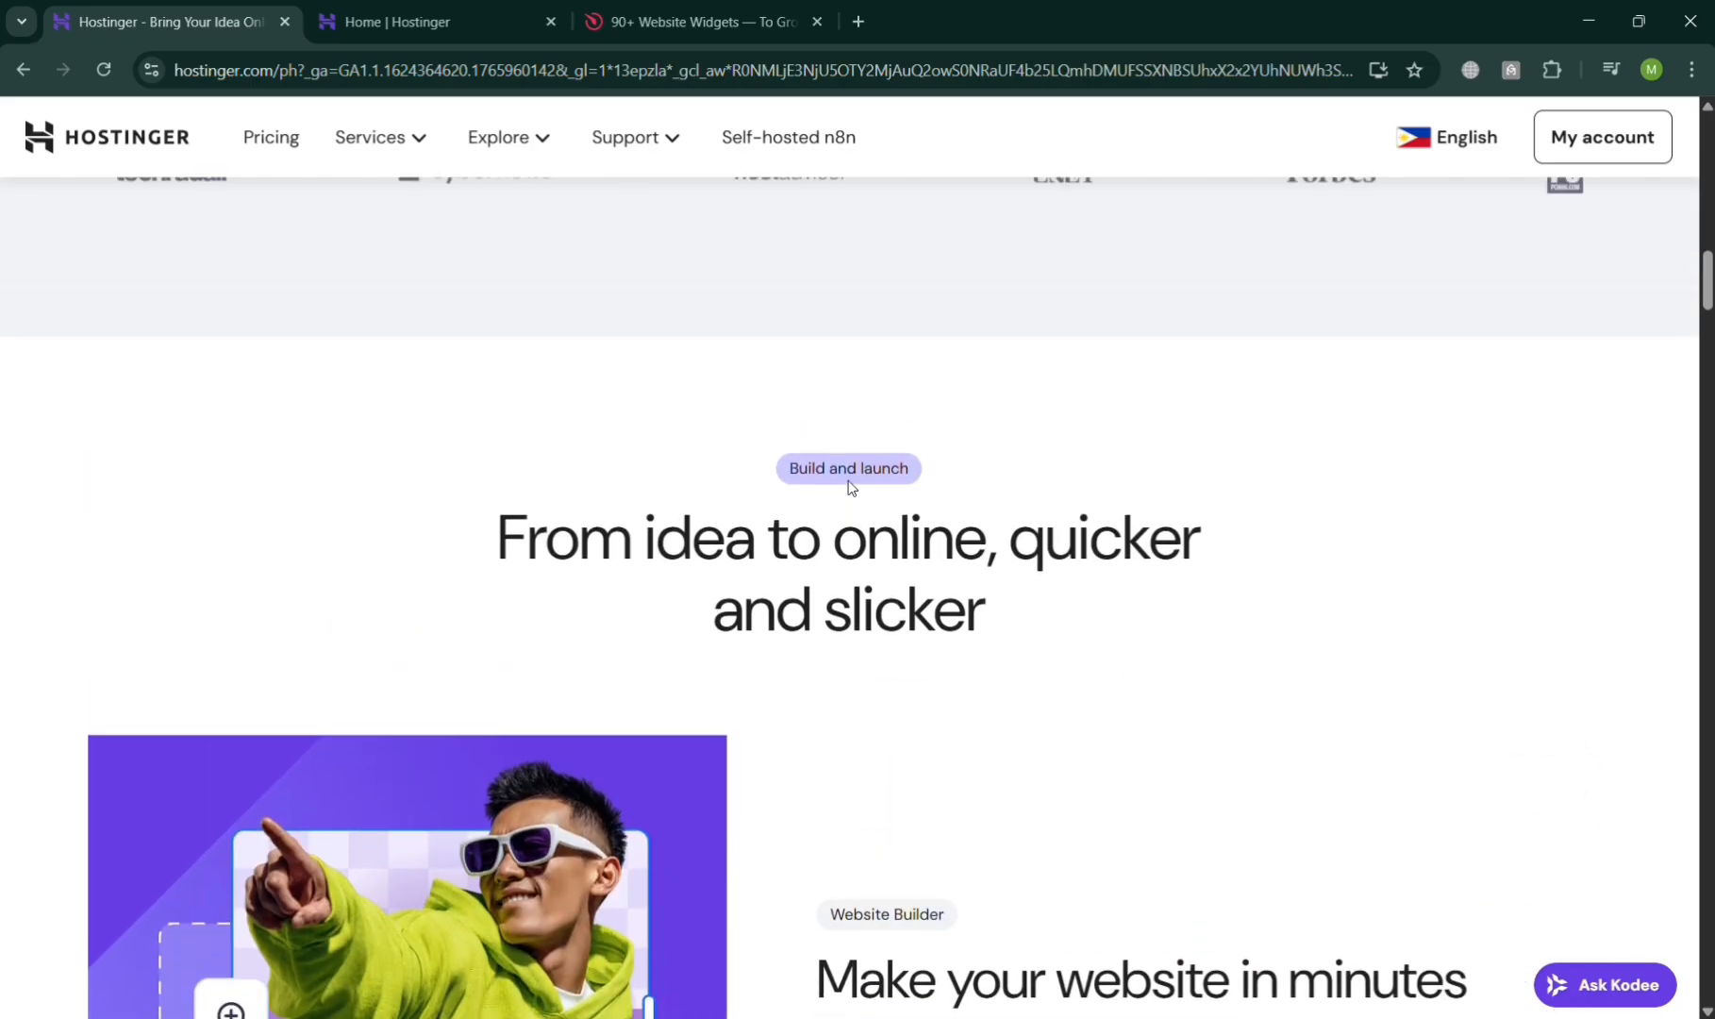
pyautogui.scroll(5, 848, 487)
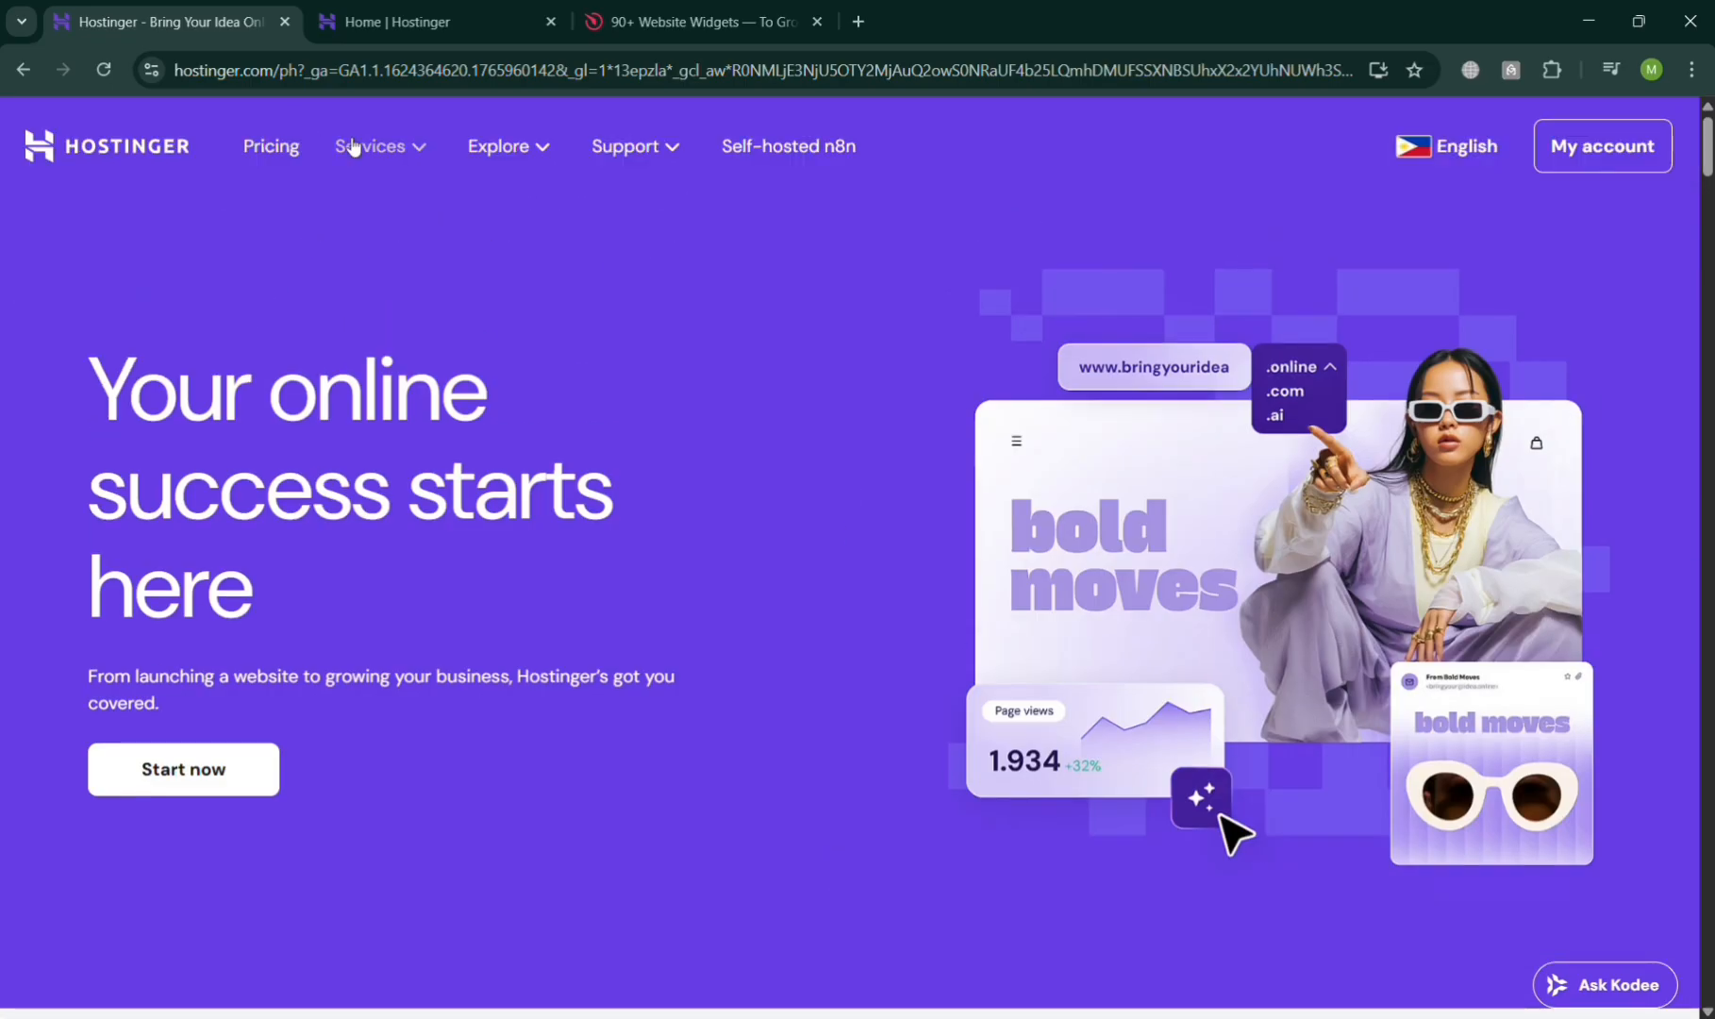
pyautogui.click(421, 145)
pyautogui.click(537, 141)
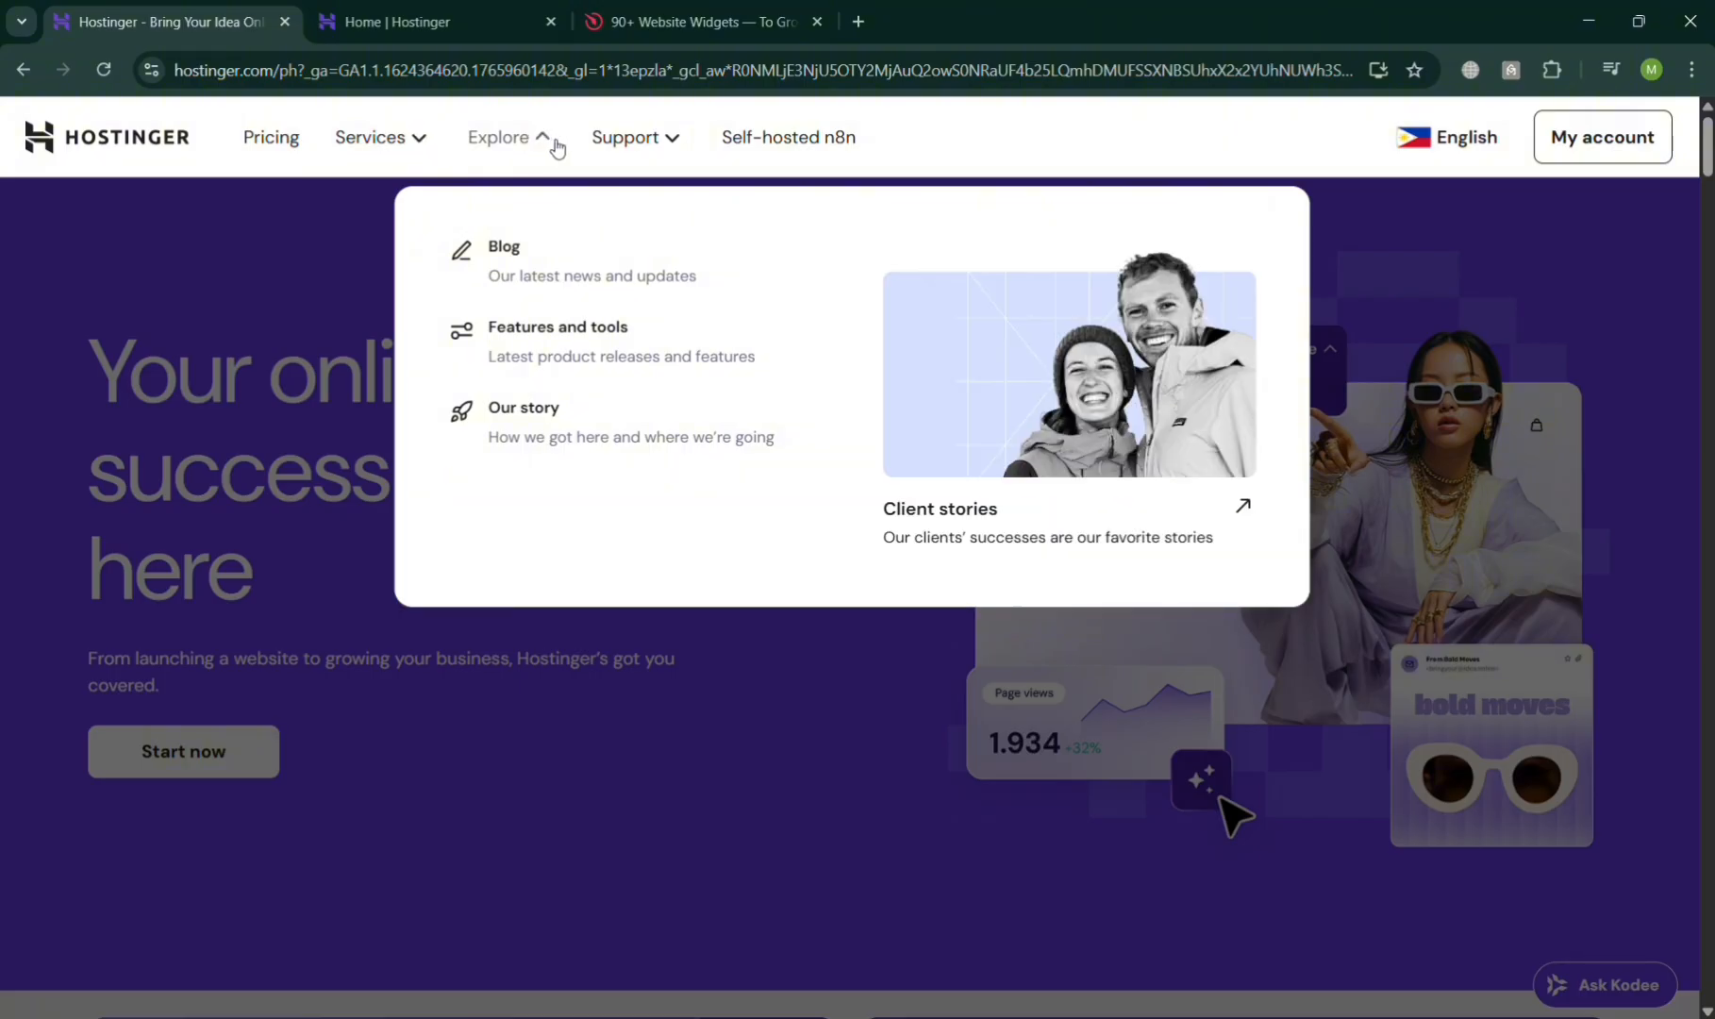
pyautogui.click(660, 151)
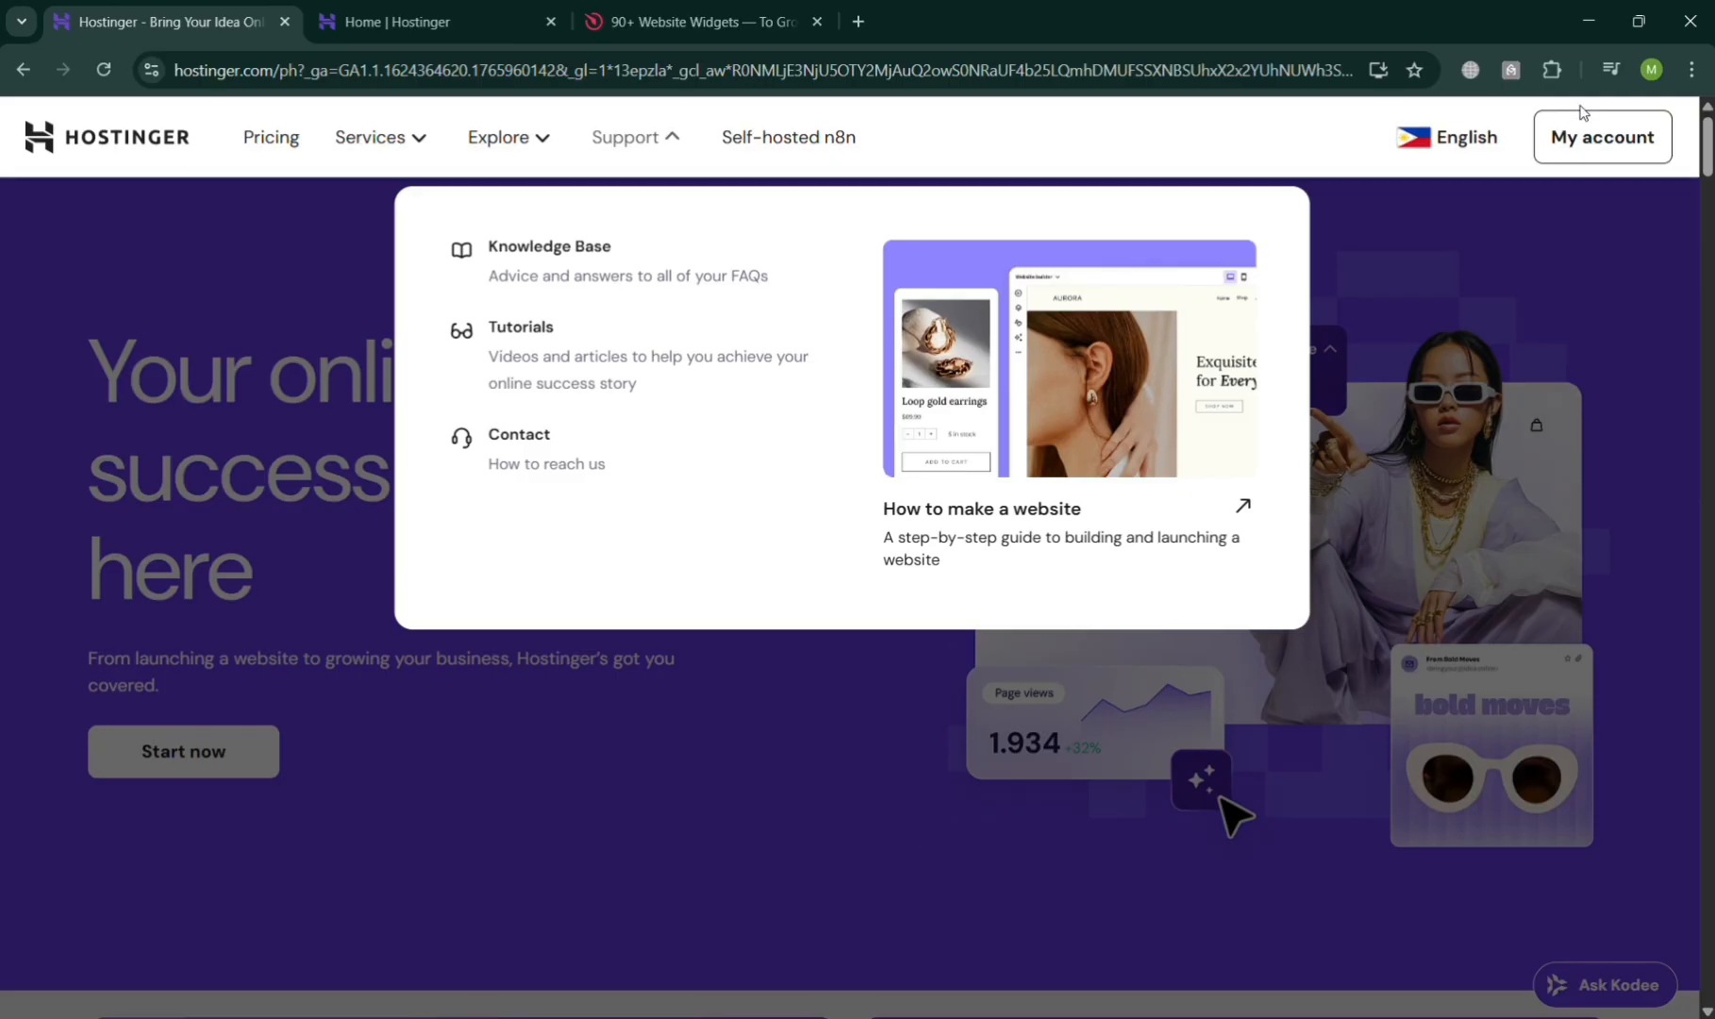
pyautogui.click(1600, 491)
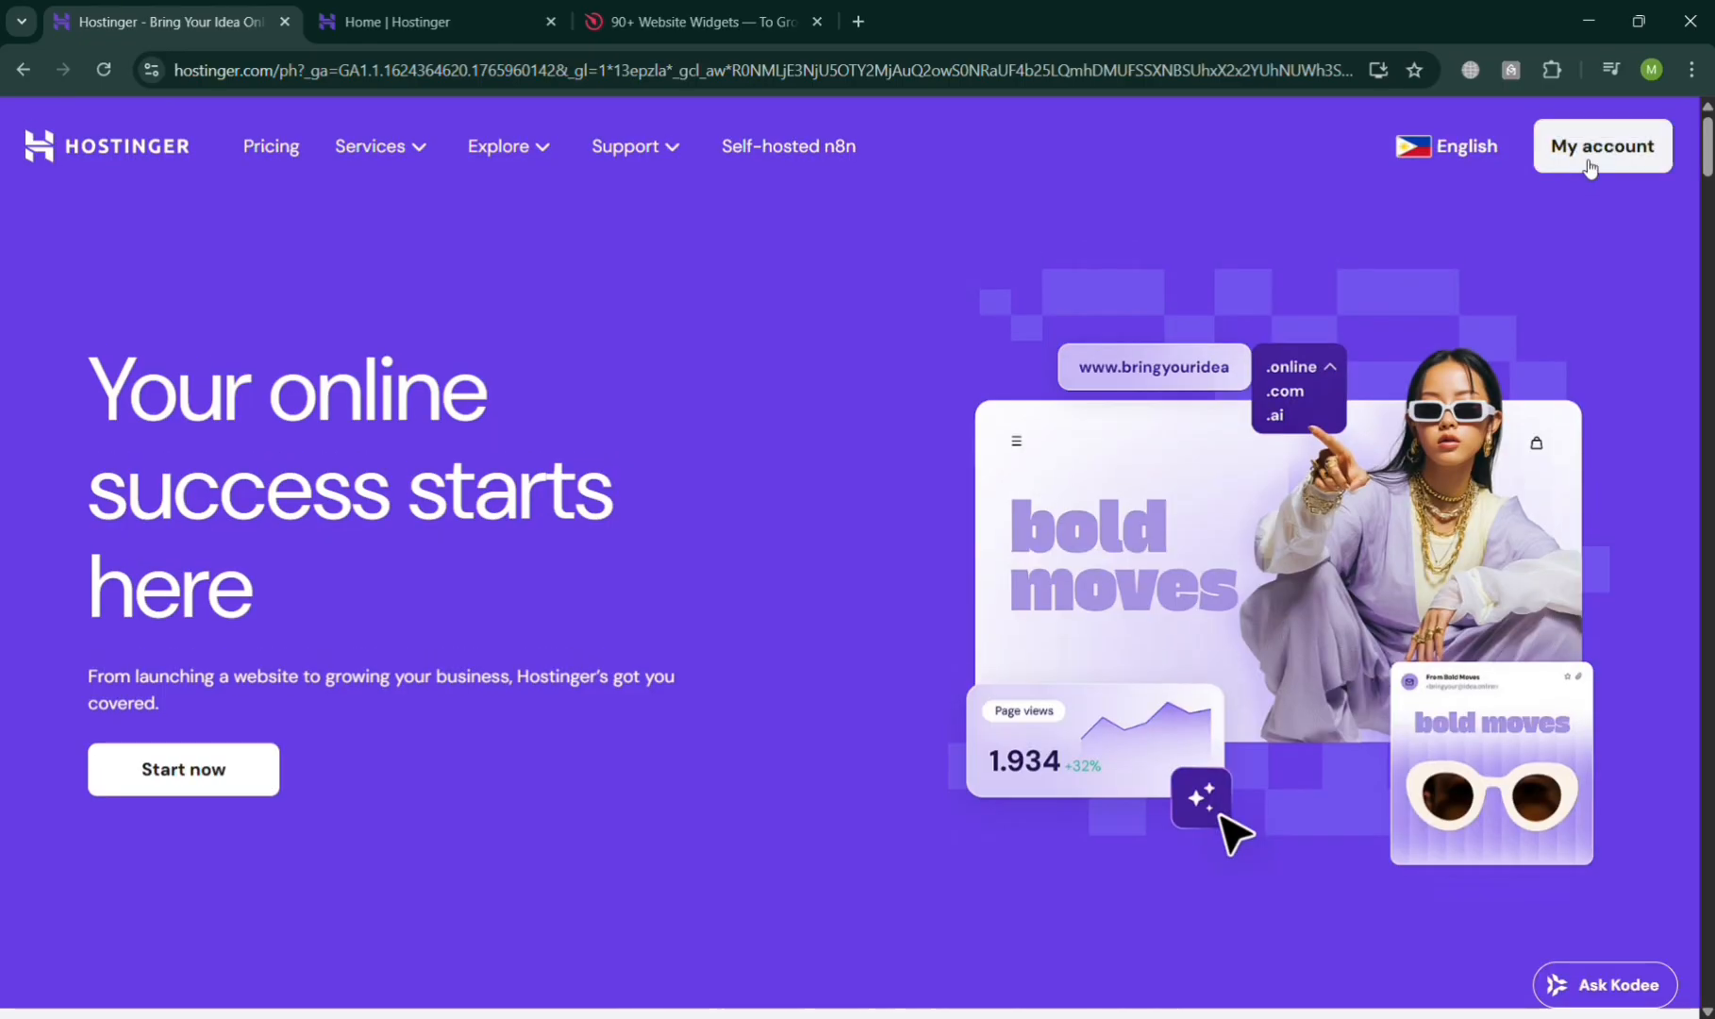
# Switch to hPanel and open the mobilex website from its dashboard for editing in the Website Builder
pyautogui.click(396, 20)
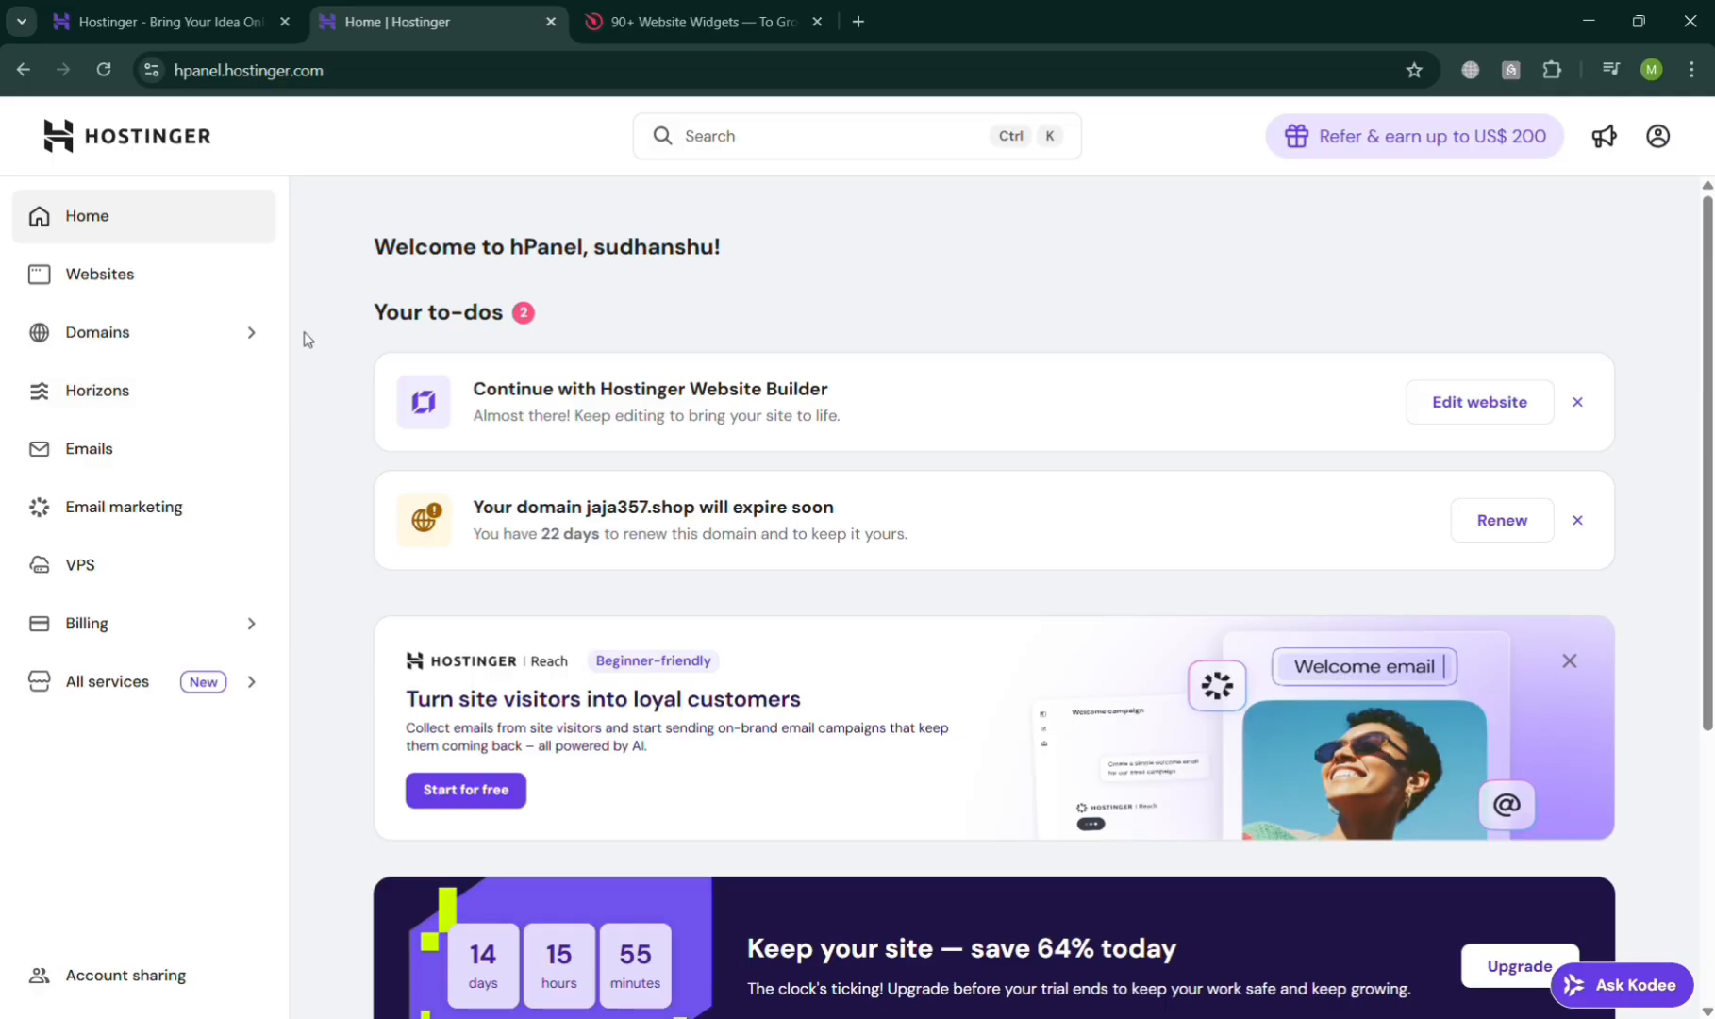
pyautogui.click(121, 275)
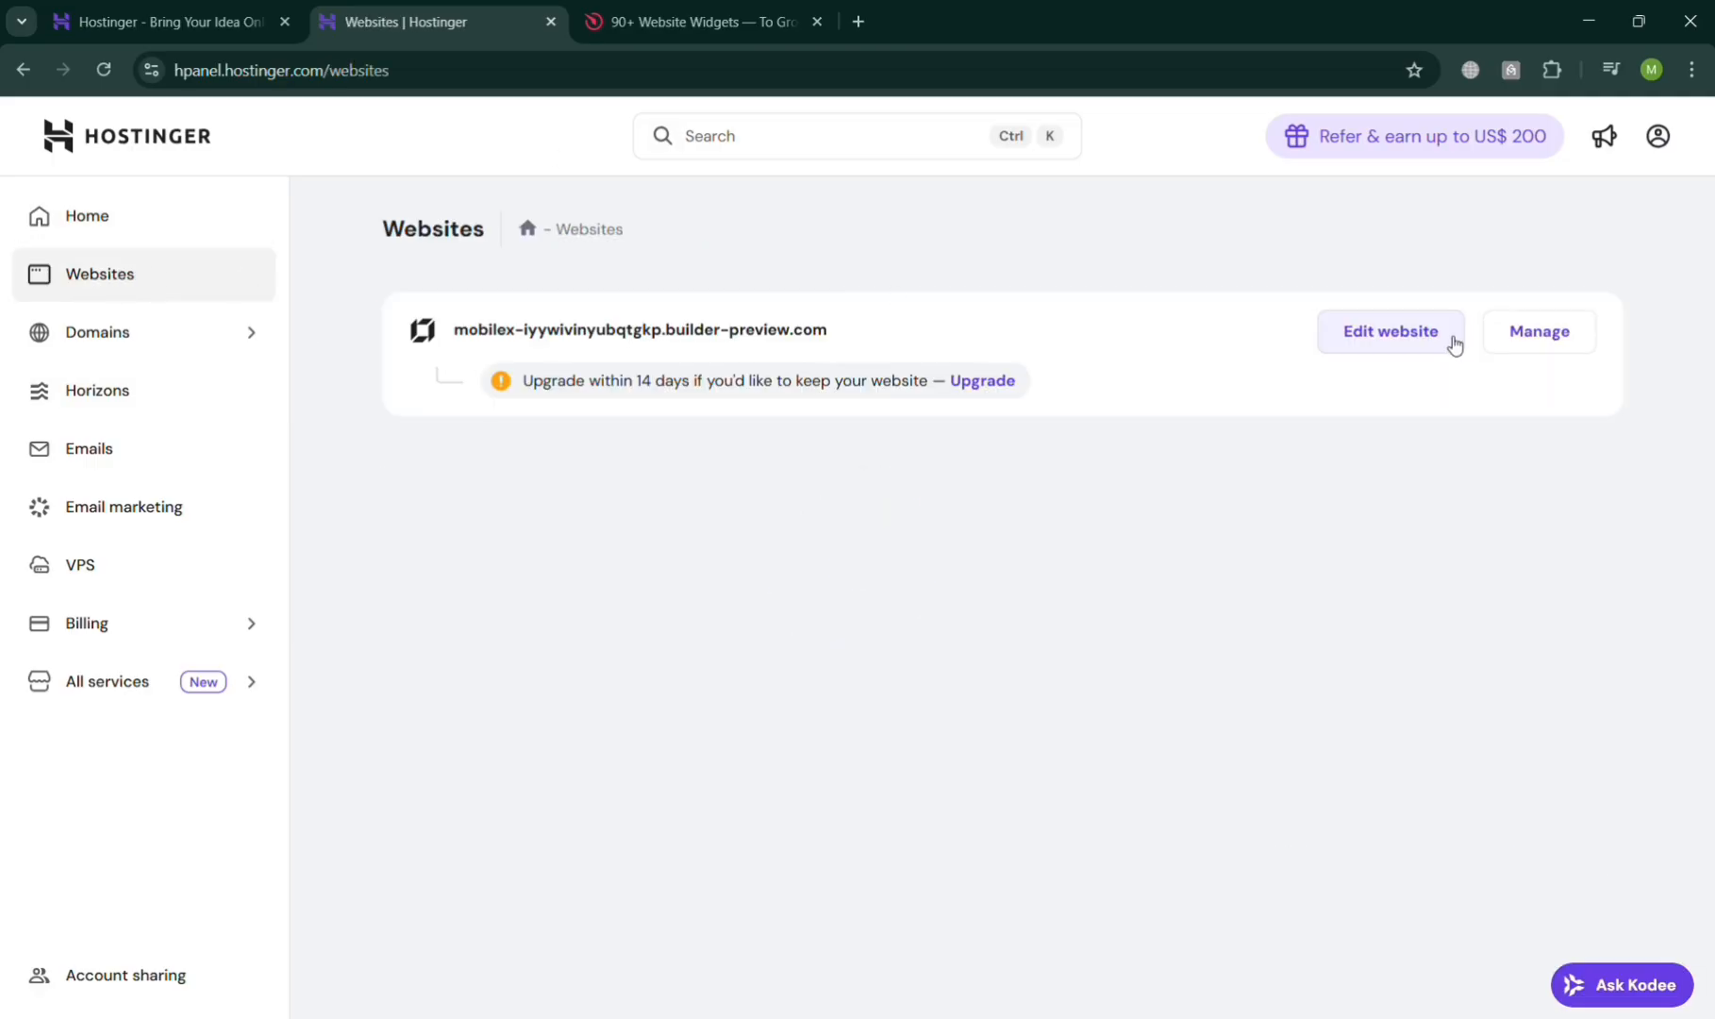
pyautogui.click(1523, 339)
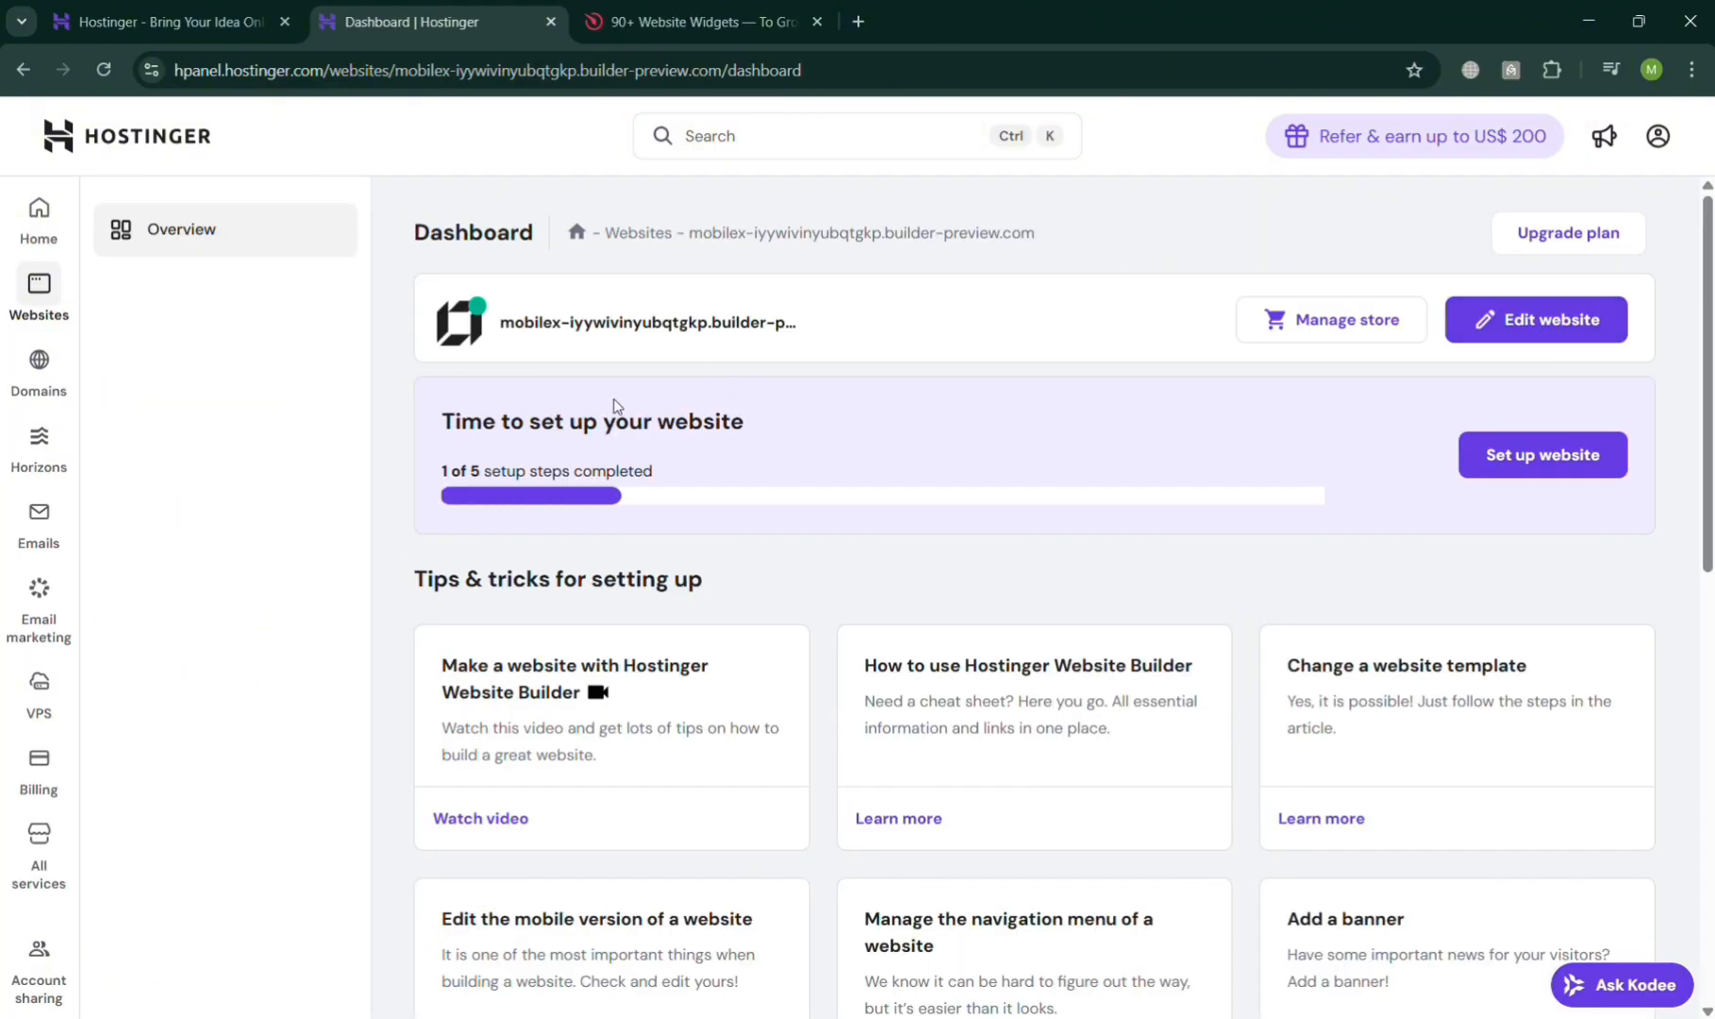
pyautogui.click(1524, 321)
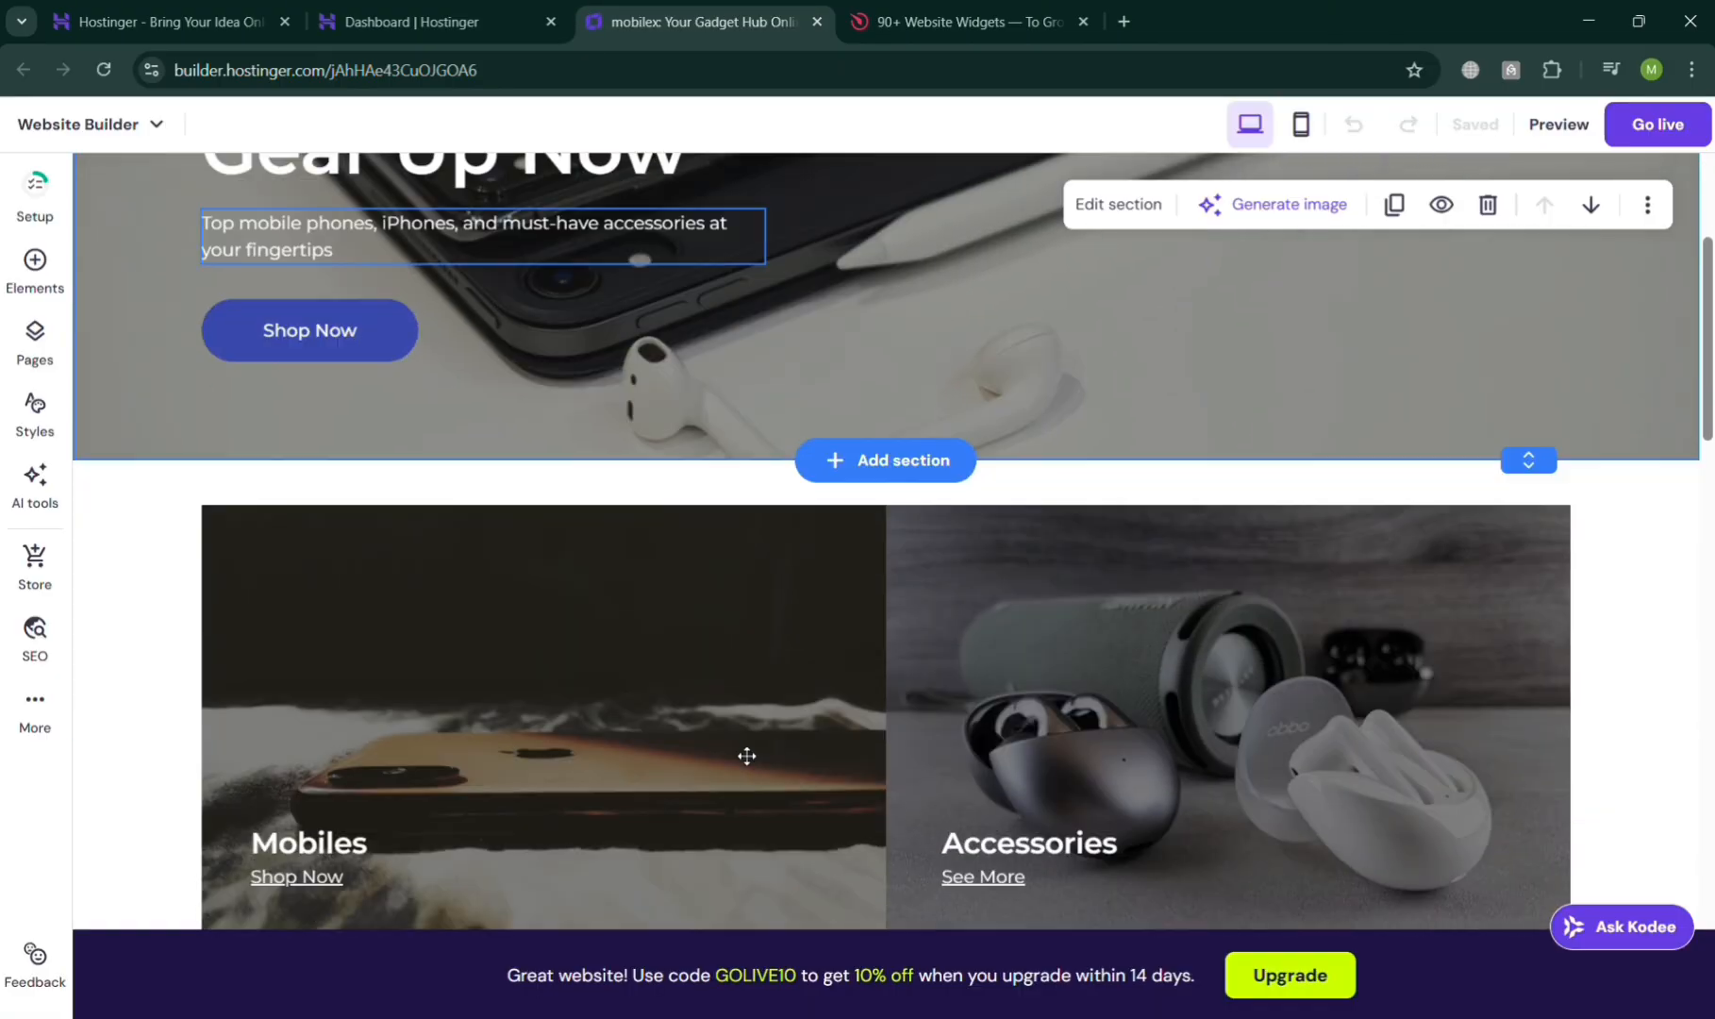
# Review the site's home page, the builder's additional options, the website setup checklist and the available page elements
pyautogui.scroll(-15, 746, 756)
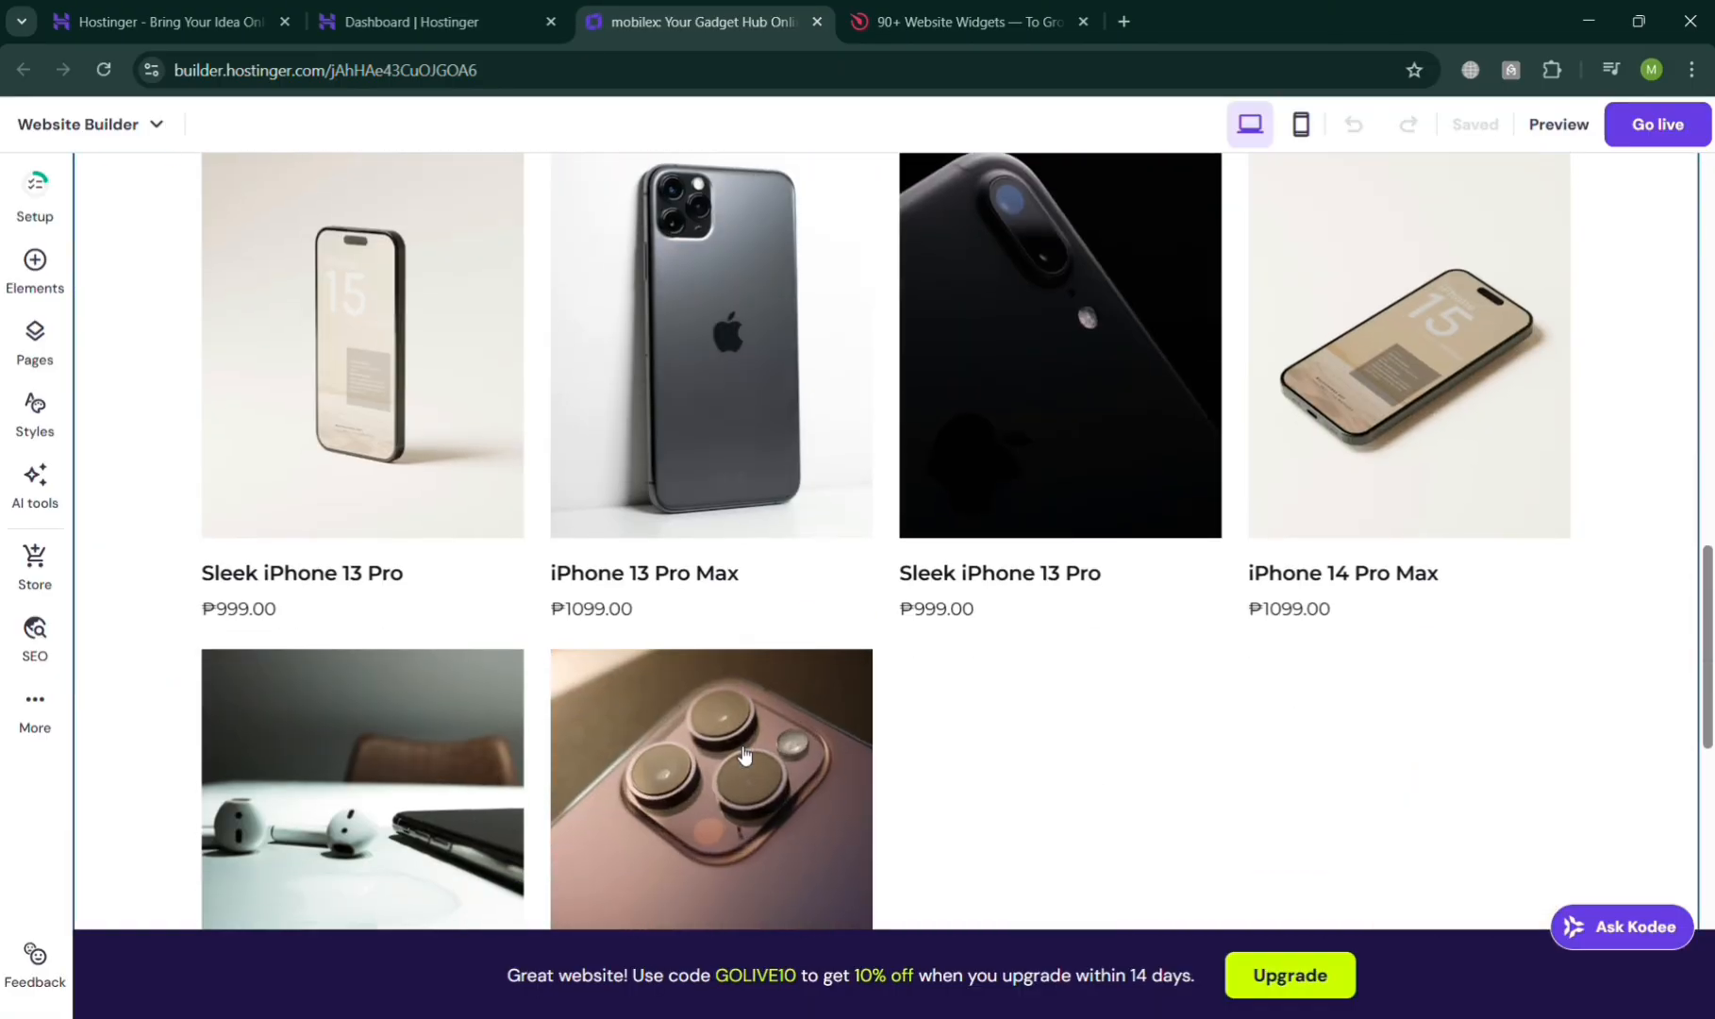
pyautogui.scroll(-4, 745, 754)
pyautogui.scroll(20, 745, 755)
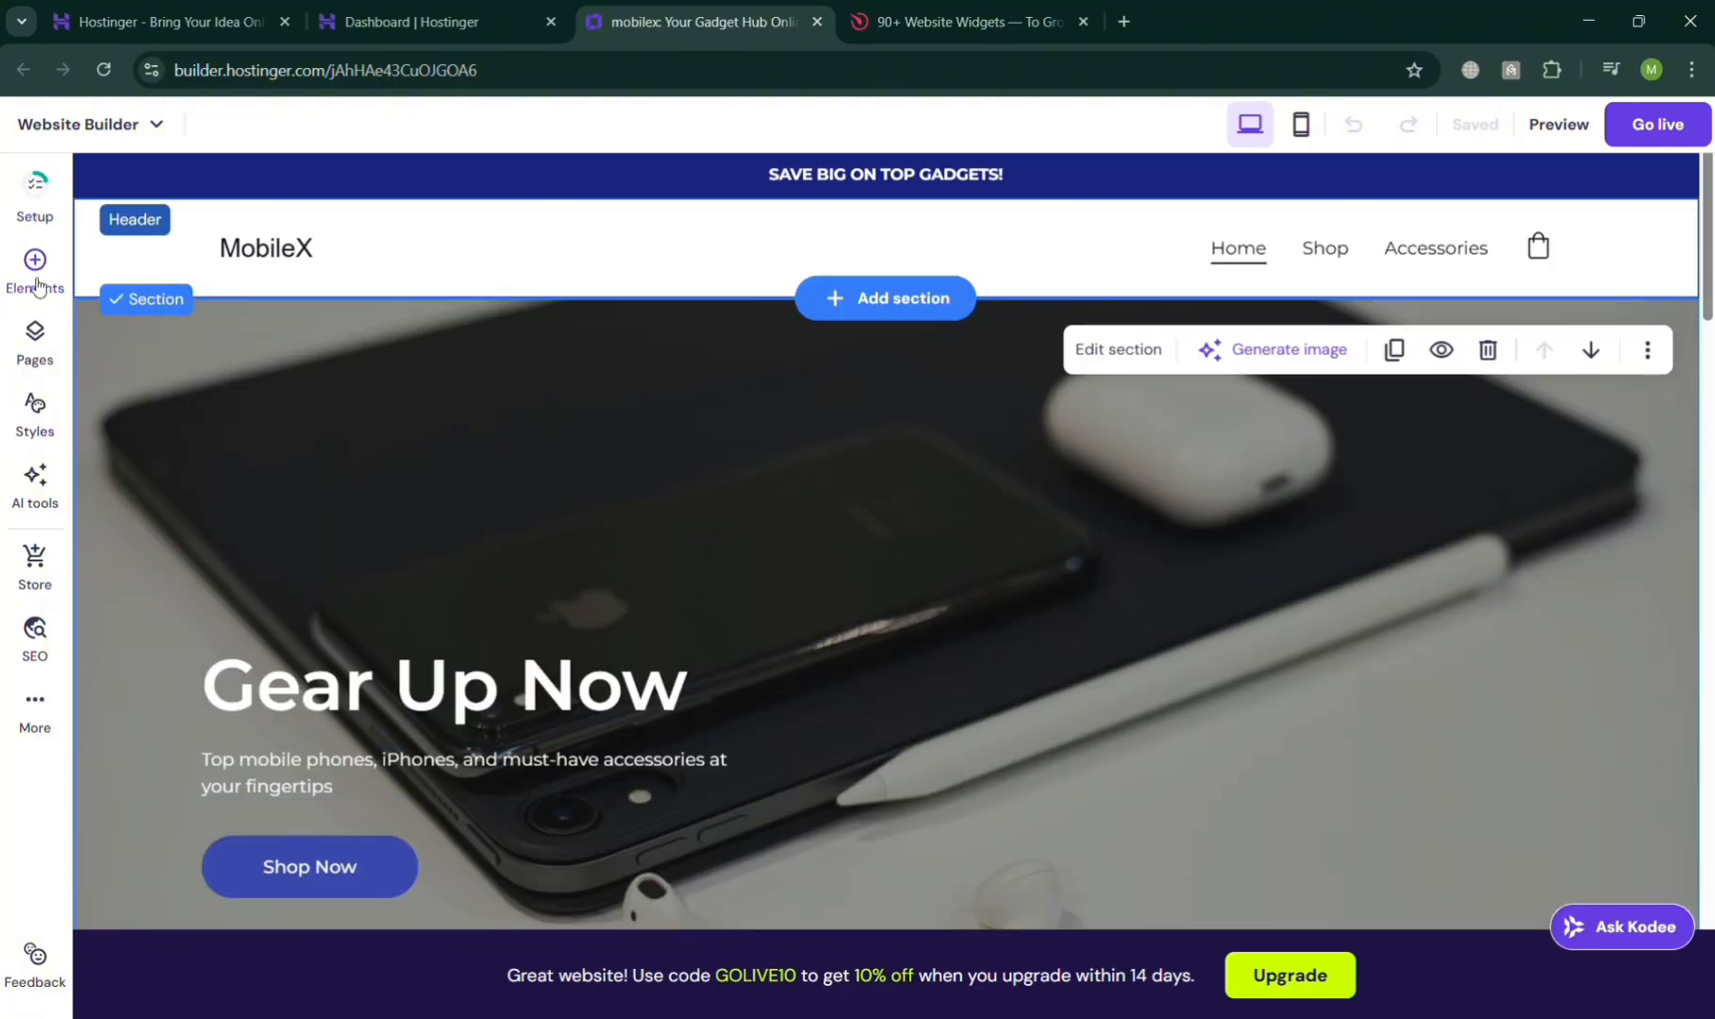
pyautogui.click(34, 707)
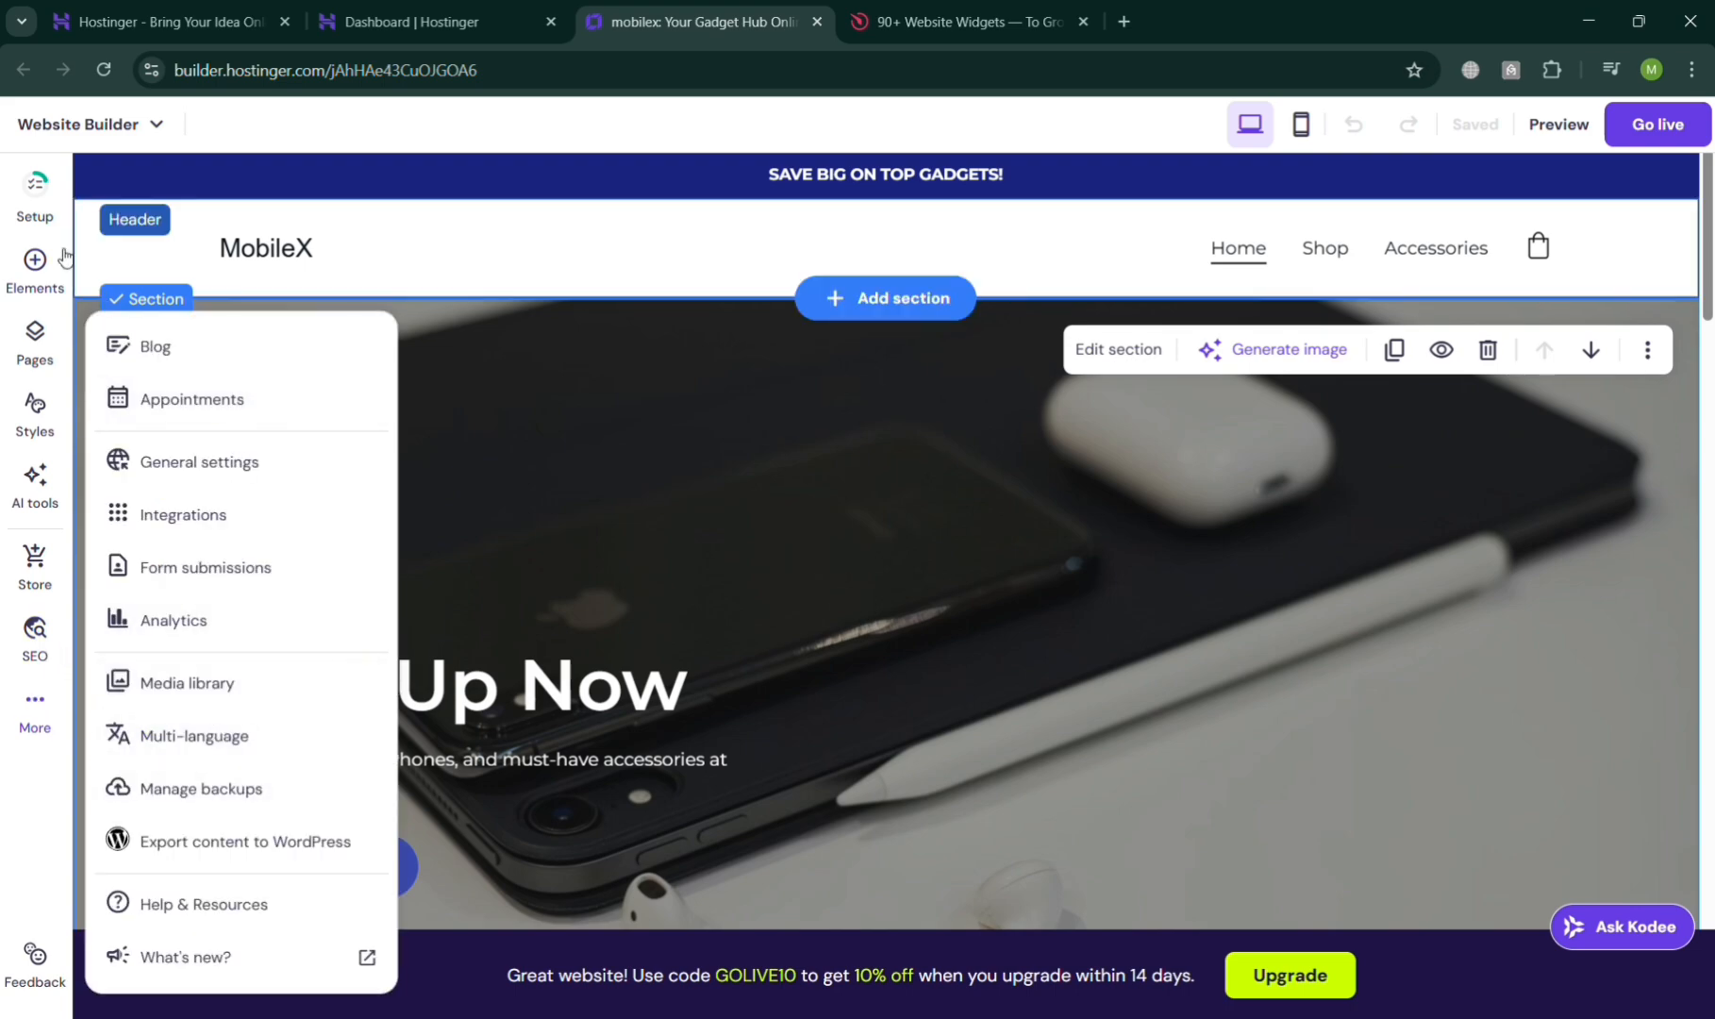
pyautogui.click(54, 218)
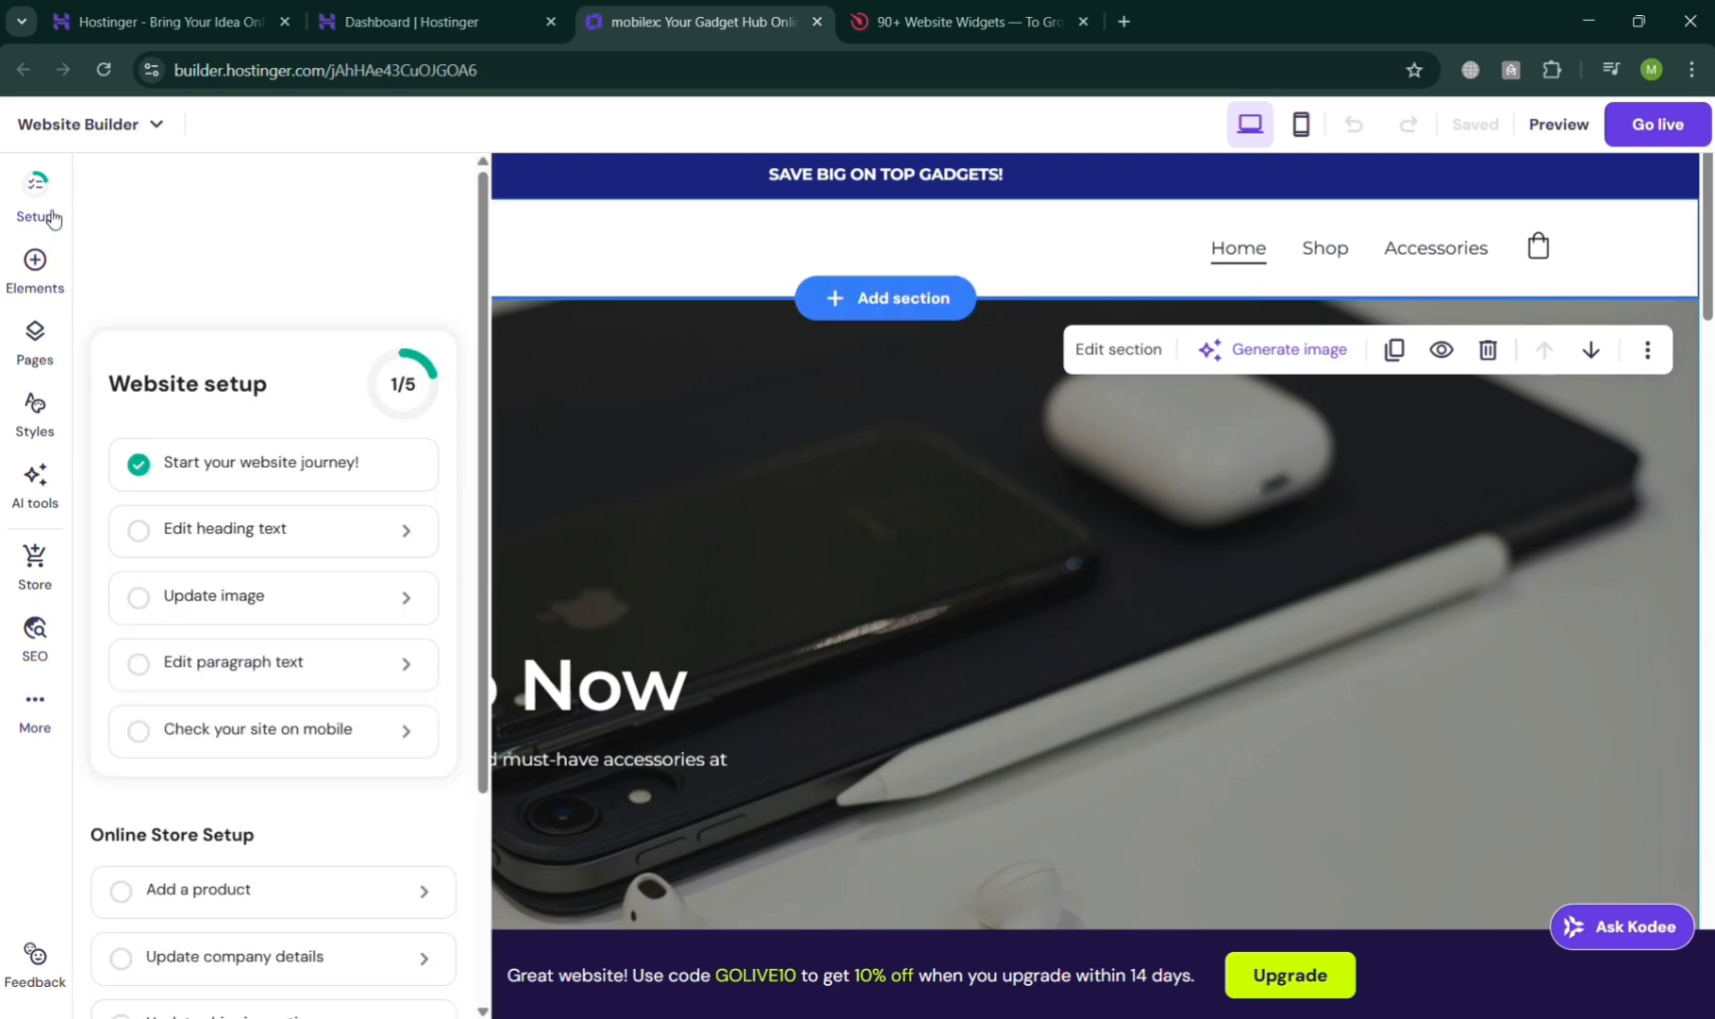
pyautogui.click(47, 259)
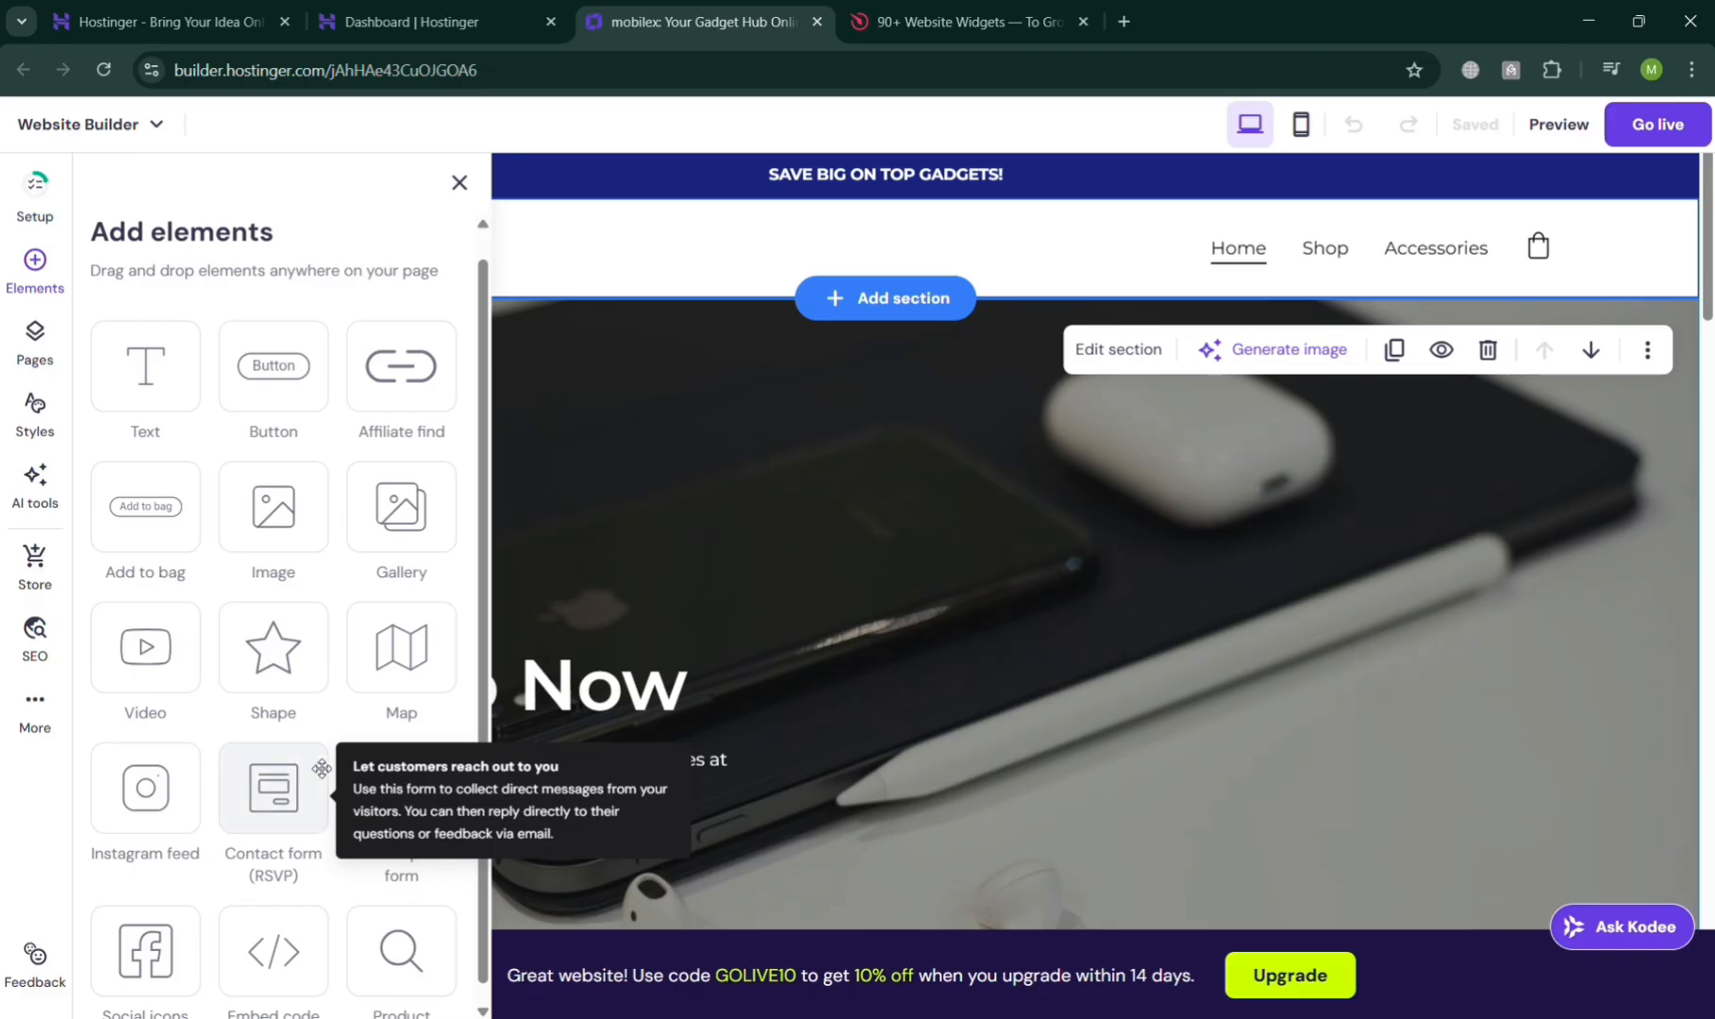
pyautogui.scroll(-1, 290, 927)
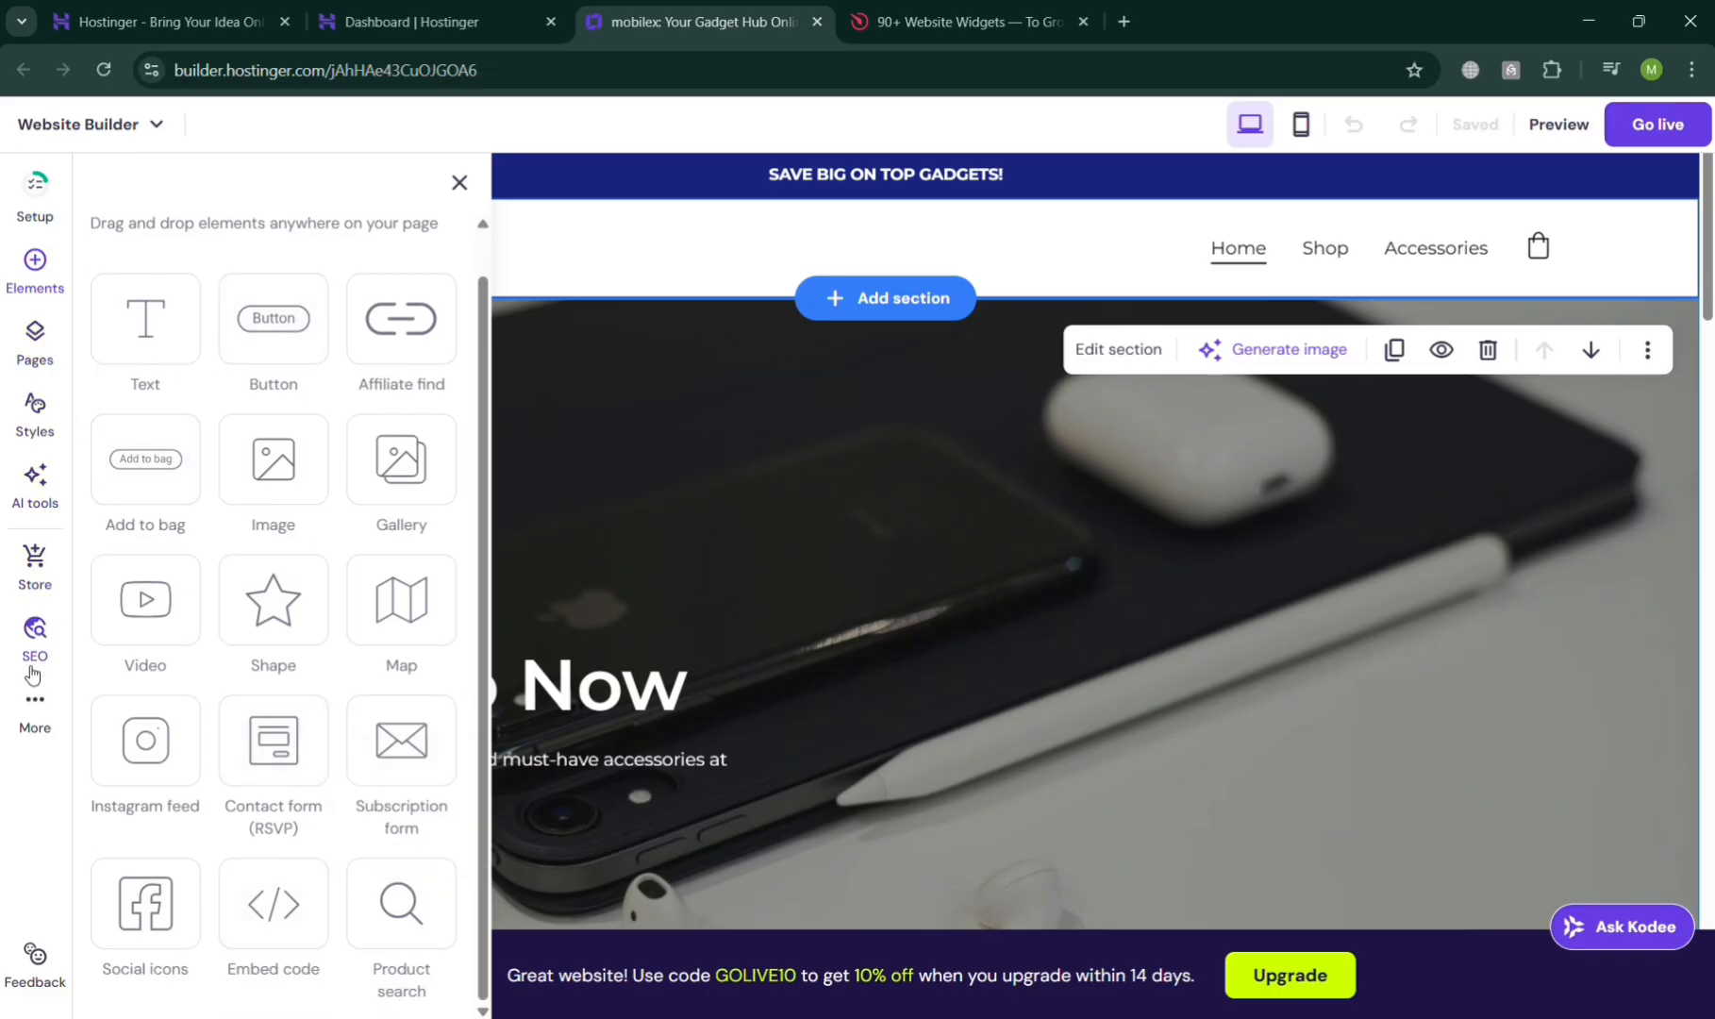
# Open the discounts section of the store manager and start adding a new discount
pyautogui.click(36, 589)
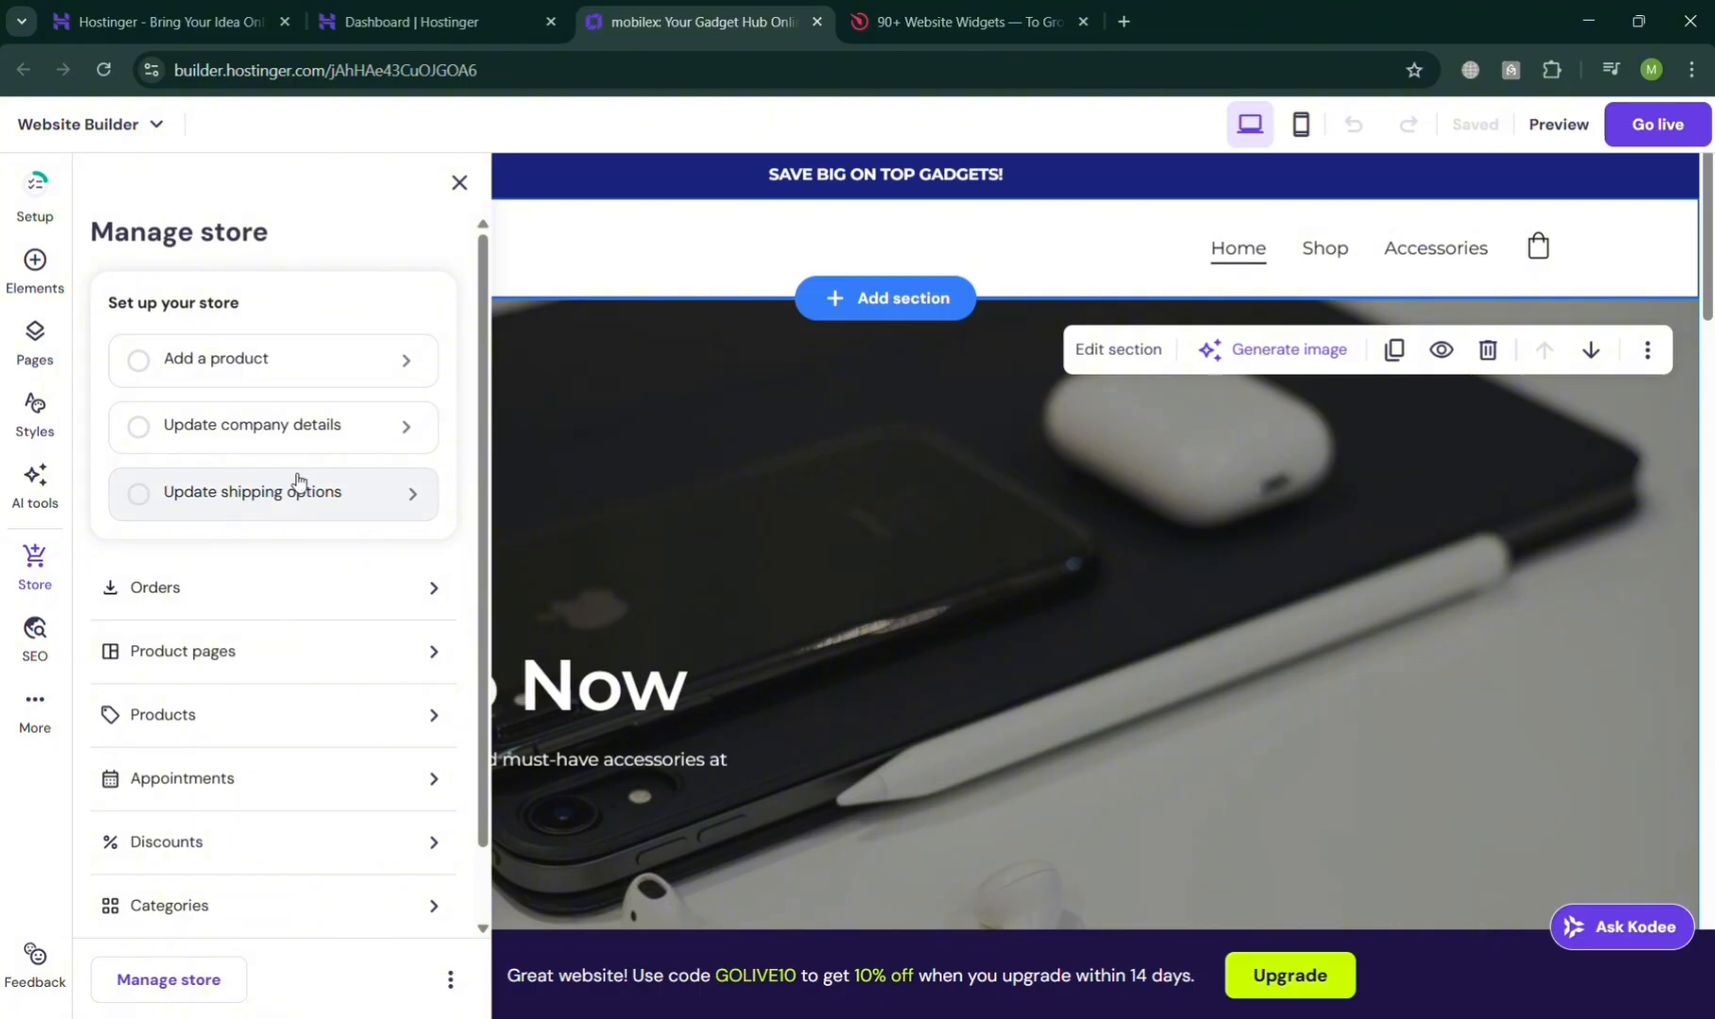
pyautogui.click(277, 864)
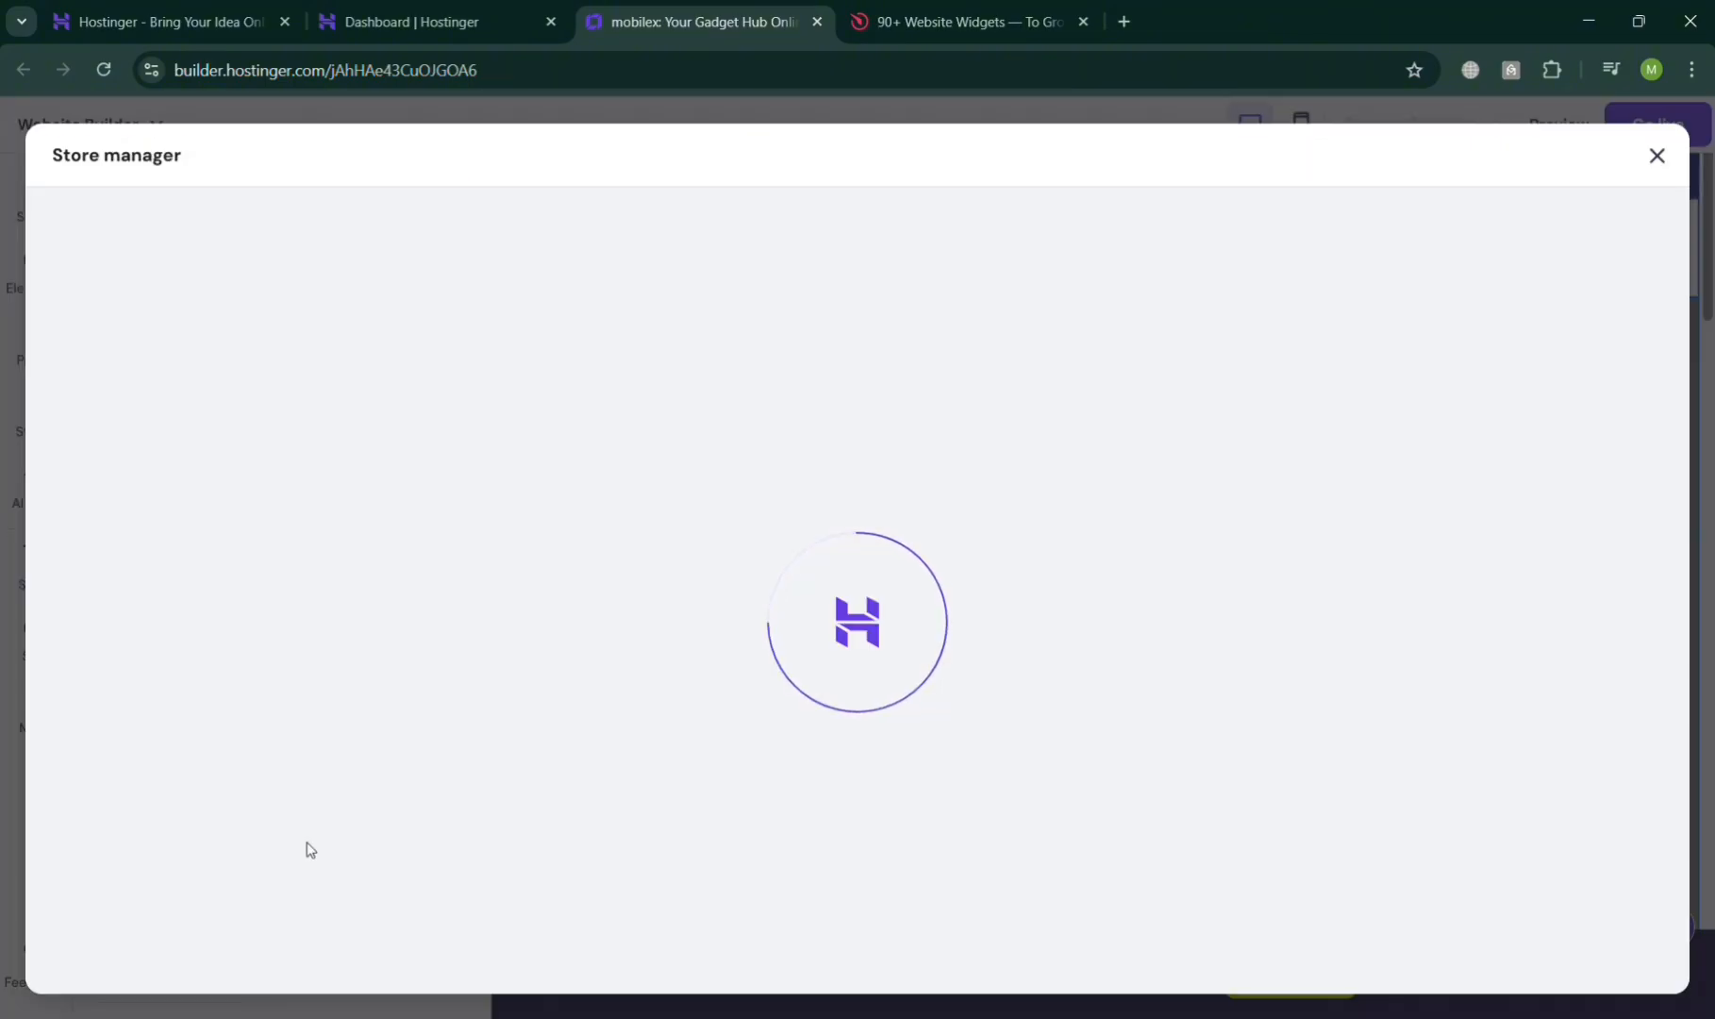
pyautogui.click(480, 5)
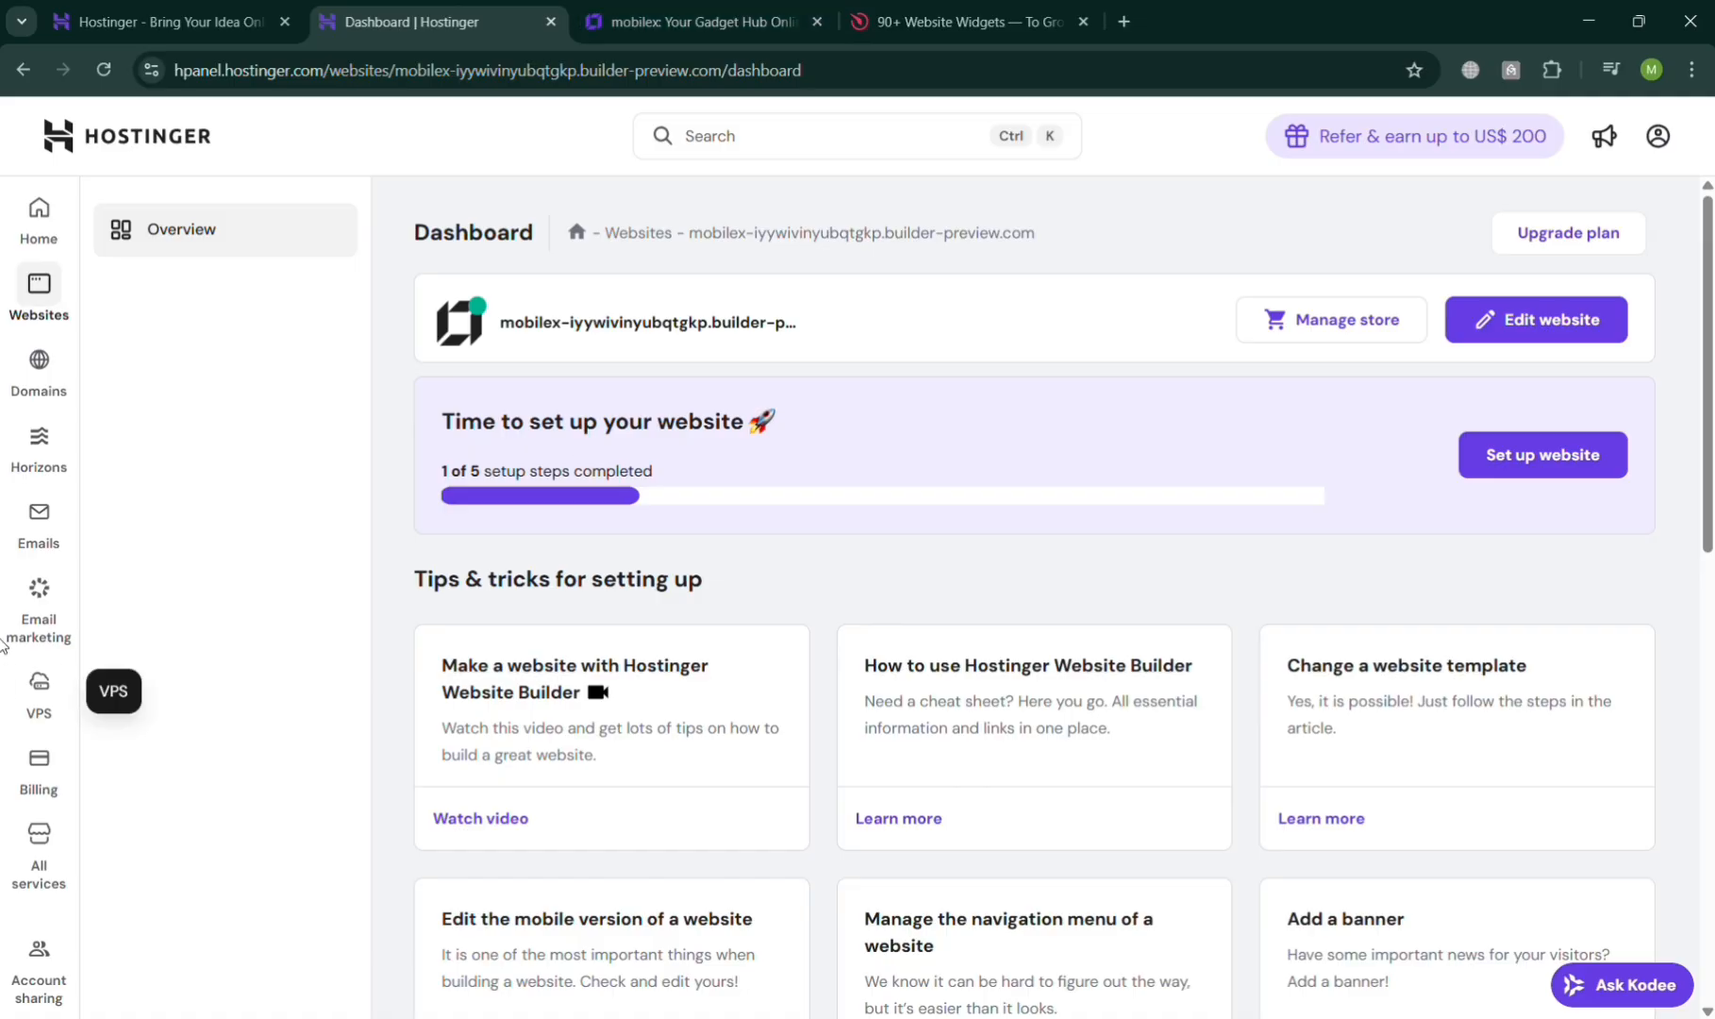
pyautogui.click(696, 7)
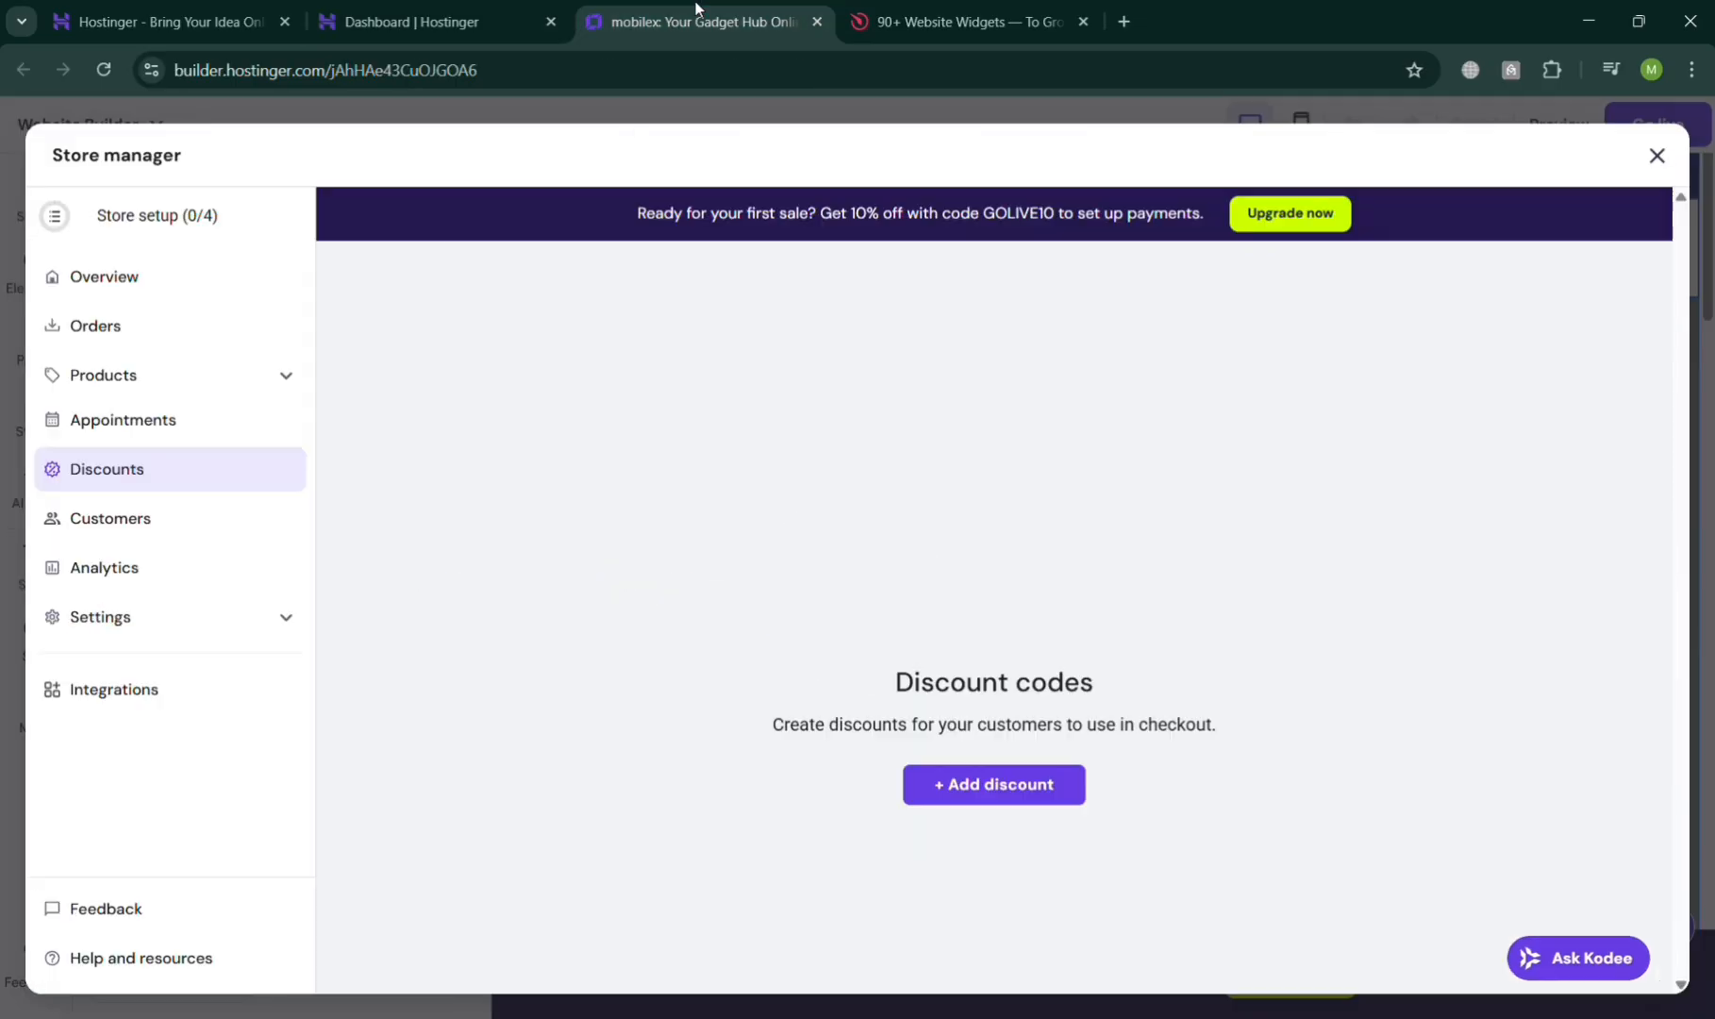
pyautogui.click(1010, 792)
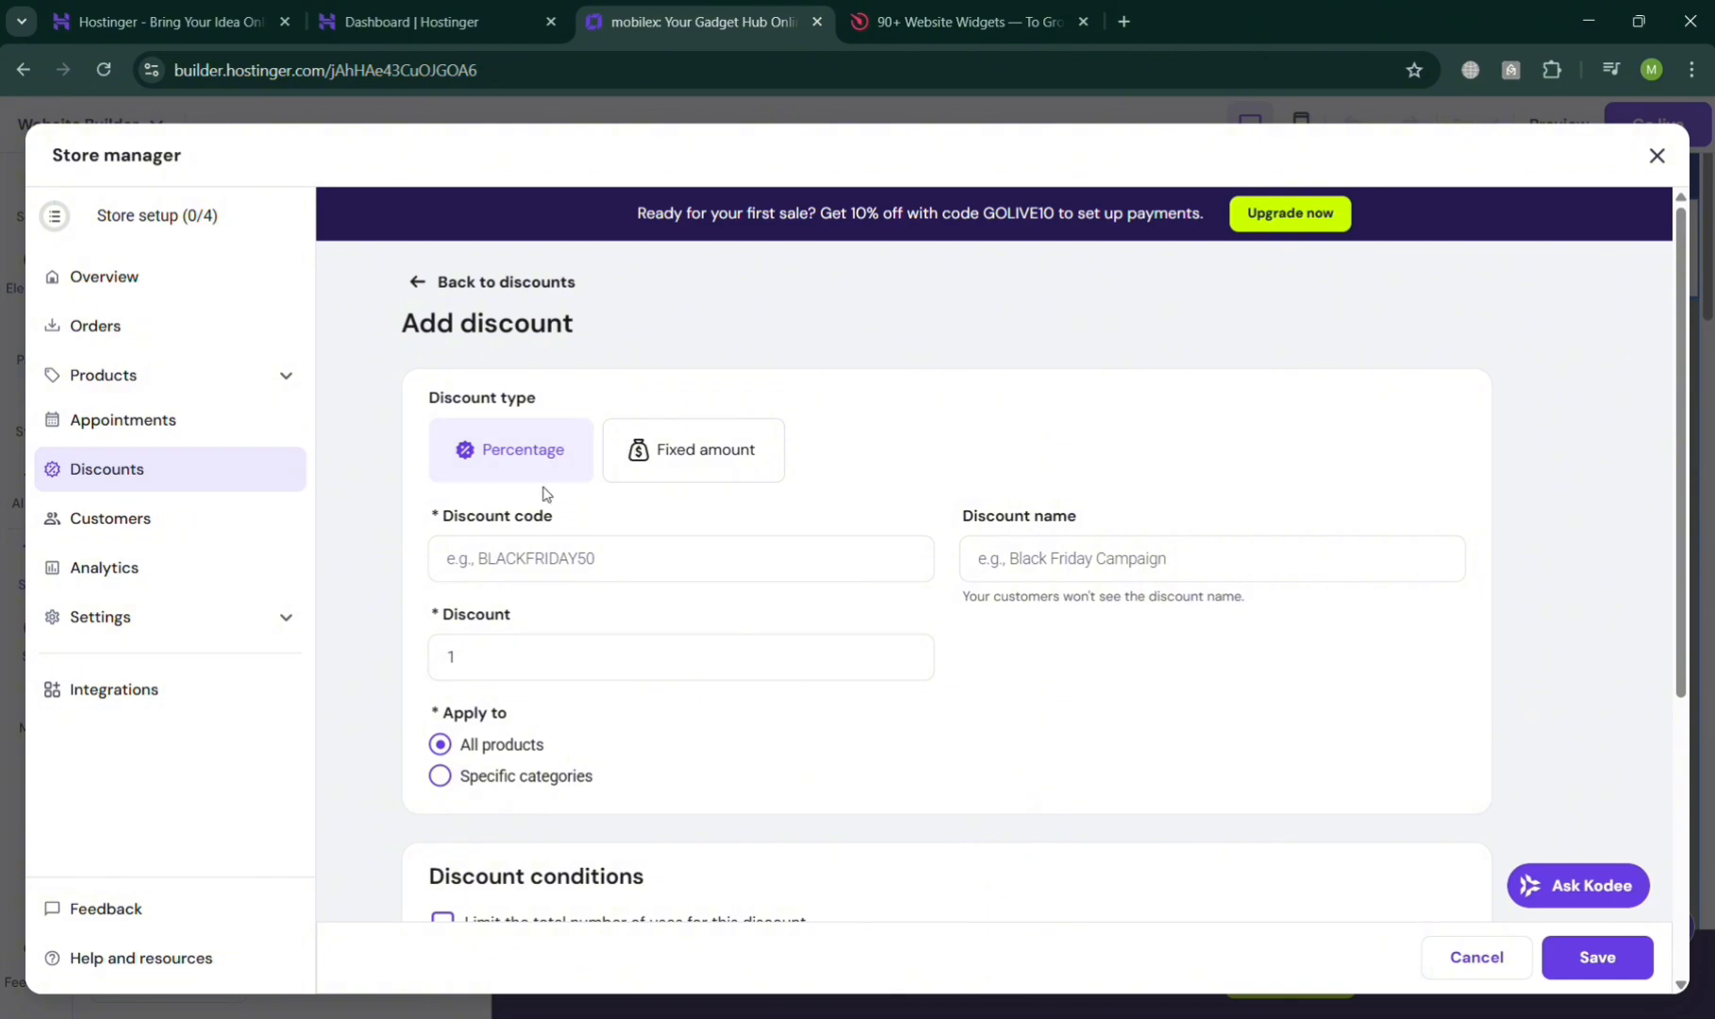
pyautogui.click(564, 564)
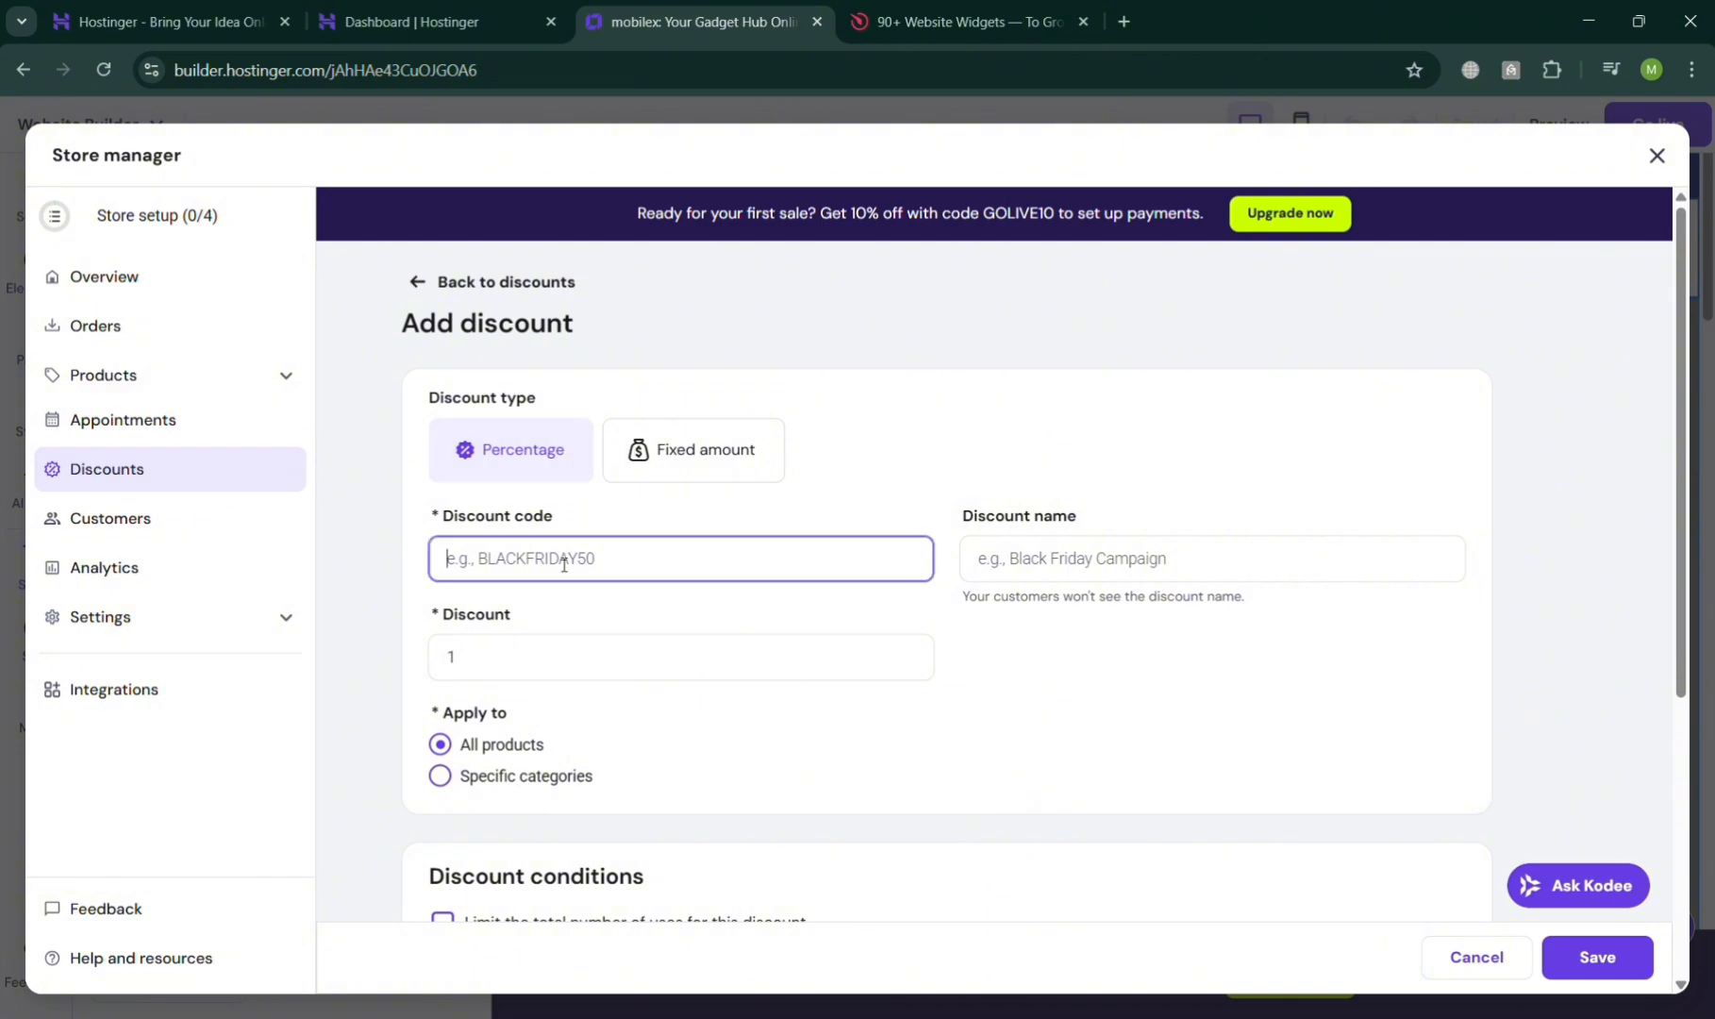
pyautogui.write('Ne')
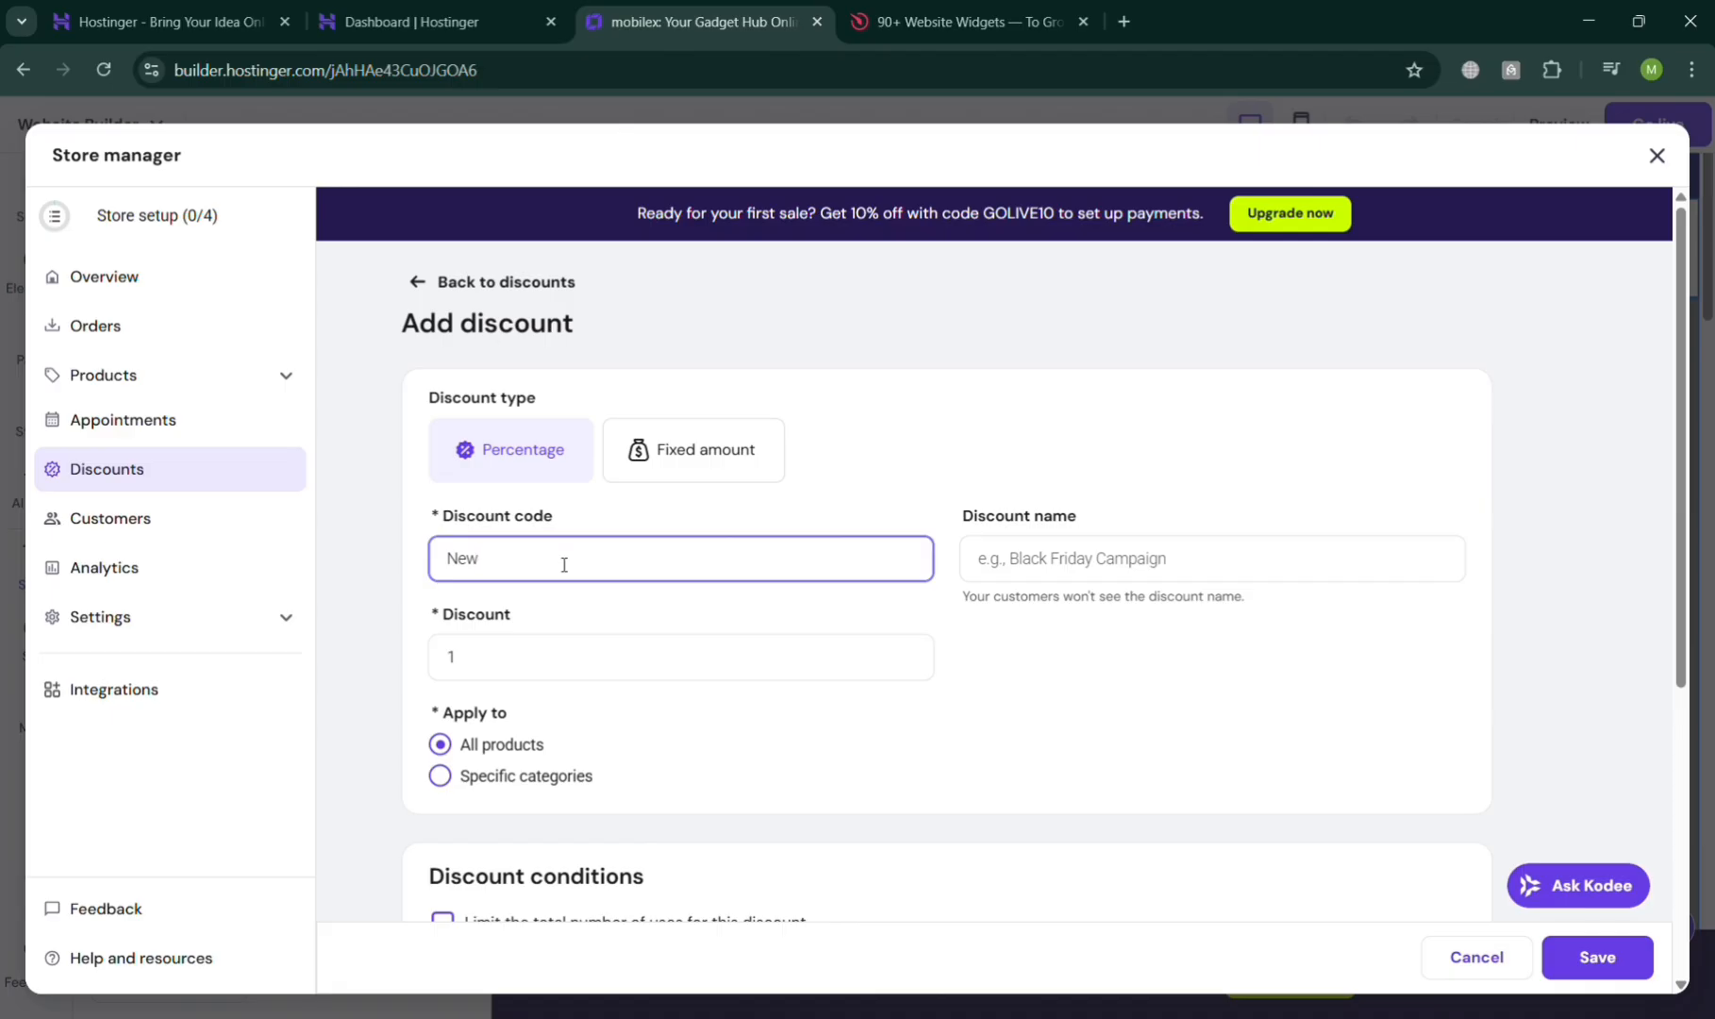
pyautogui.write('w')
pyautogui.press('BackSpace')
pyautogui.press('BackSpace')
pyautogui.press('BackSpace')
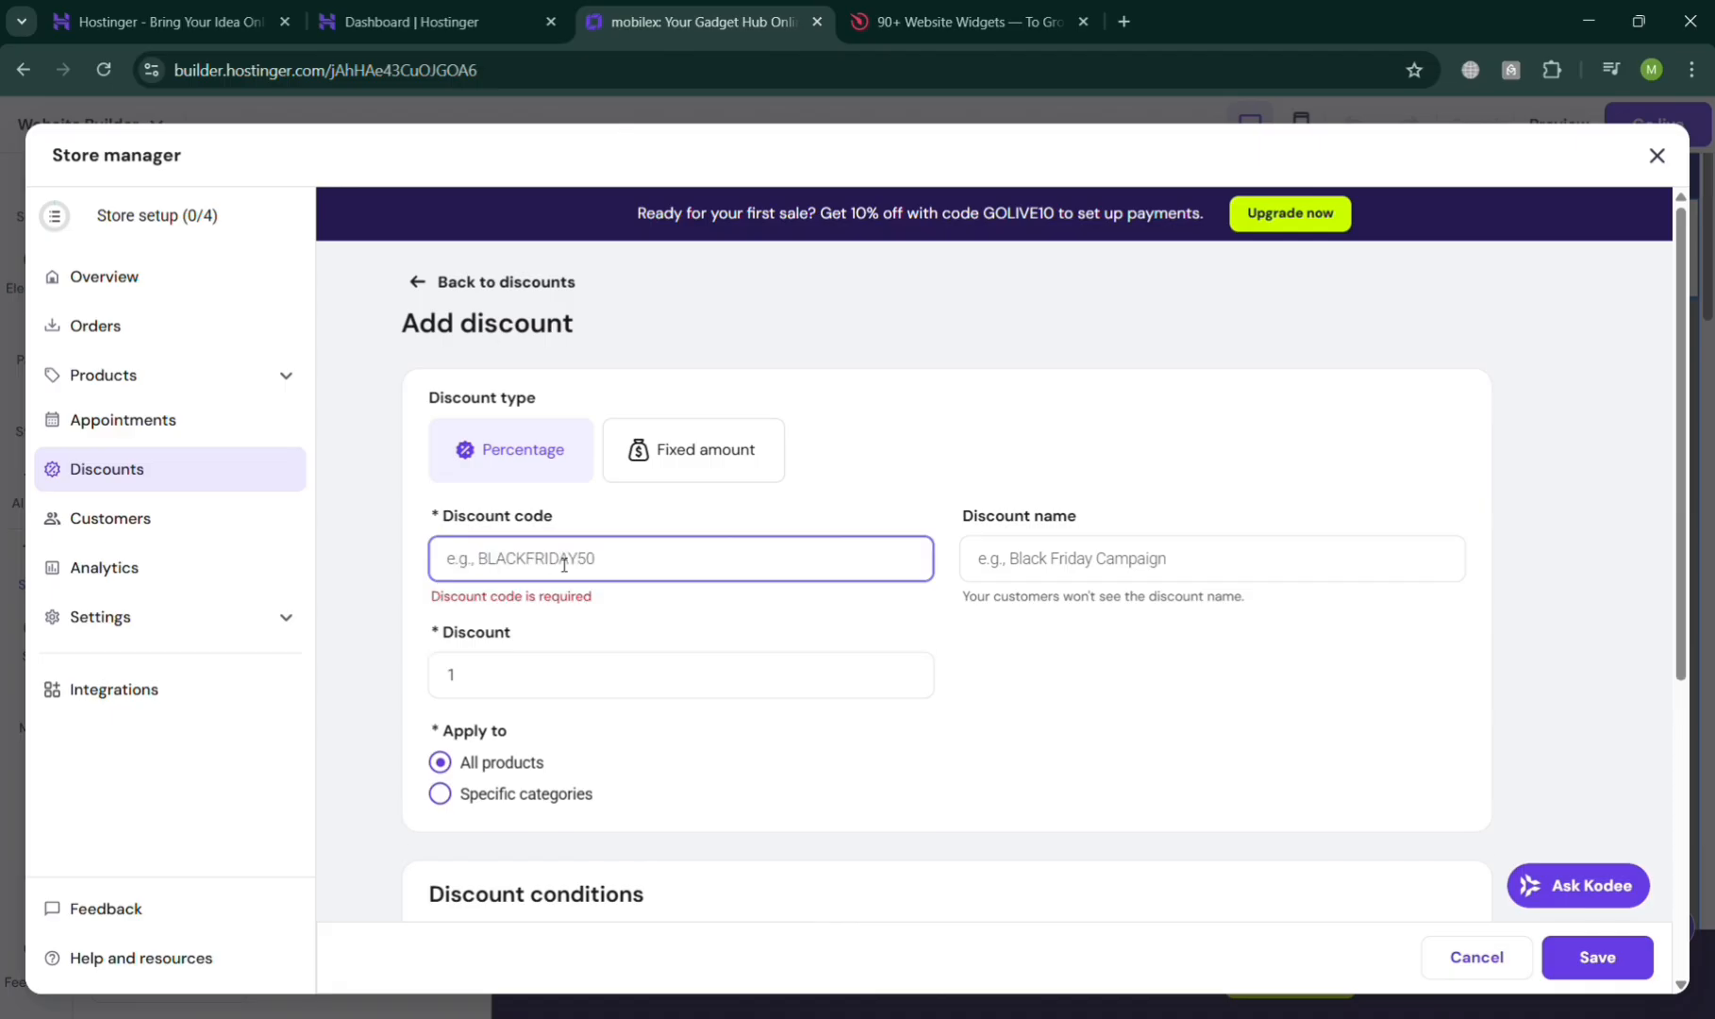
pyautogui.write('I2')
pyautogui.press('BackSpace')
pyautogui.press('BackSpace')
# Set the discount code to NEWYEAR2026 and the percentage discount to 20
pyautogui.write('Christma')
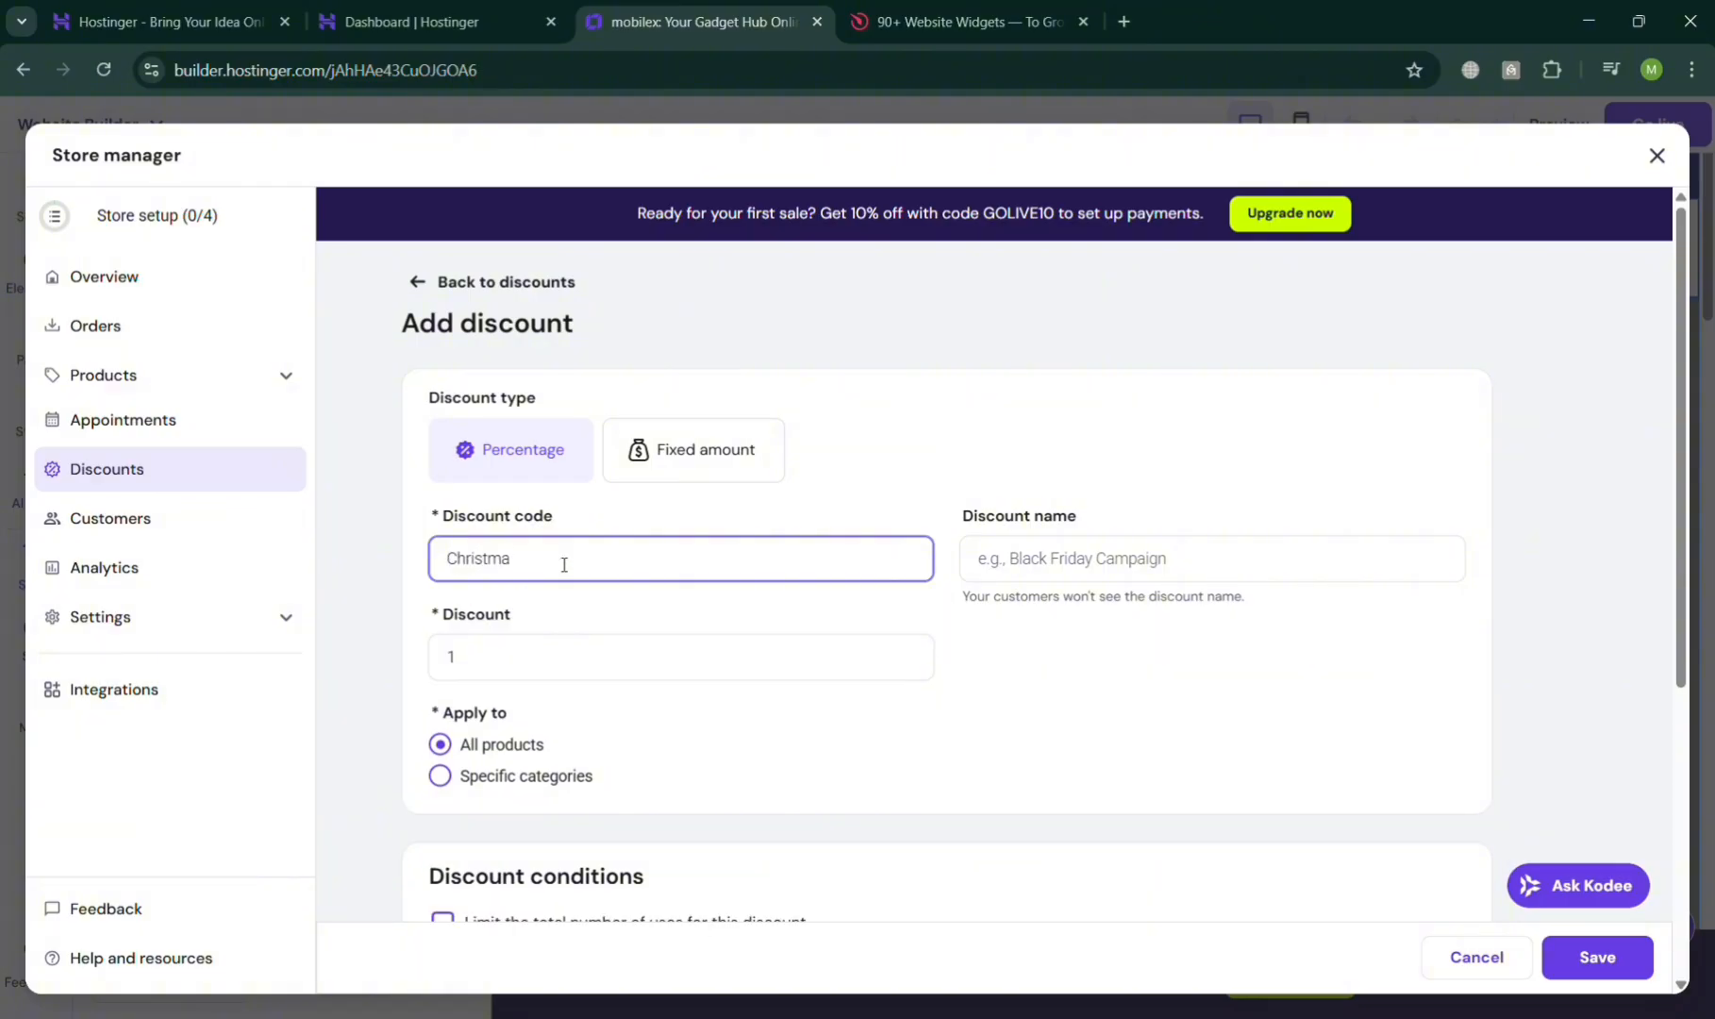
pyautogui.write('h')
pyautogui.press('BackSpace')
pyautogui.press('BackSpace')
pyautogui.write('NEW')
pyautogui.click(532, 681)
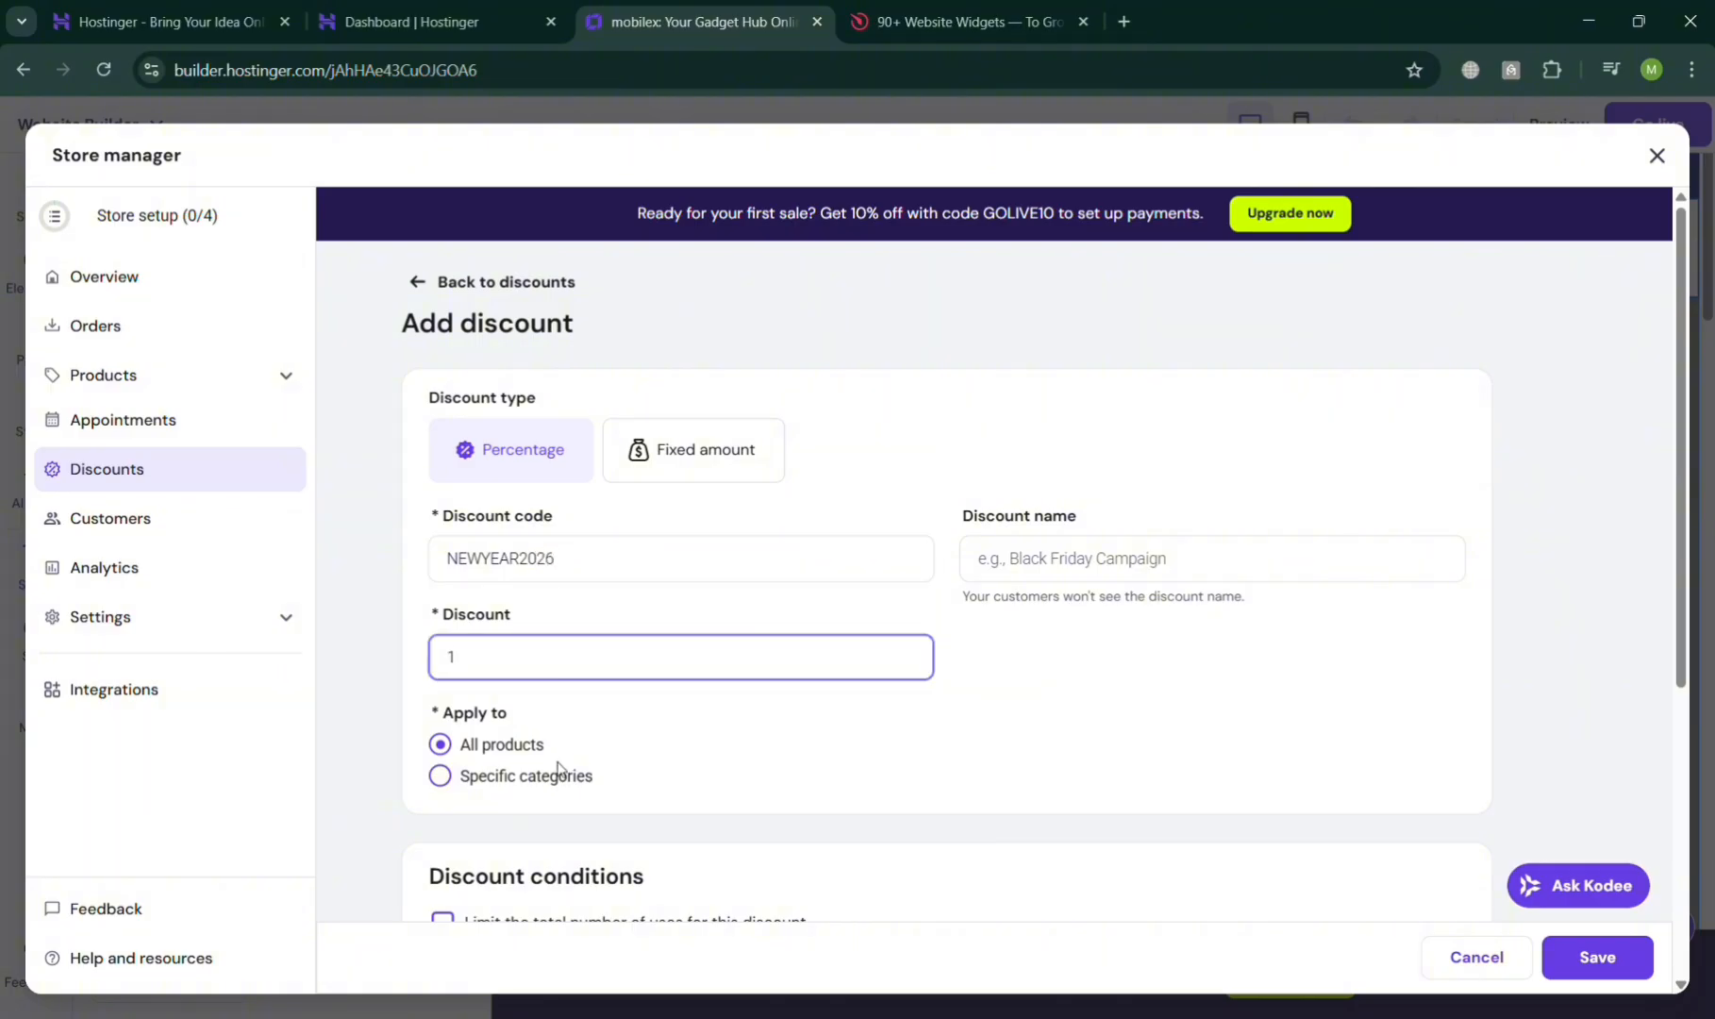
pyautogui.press('BackSpace')
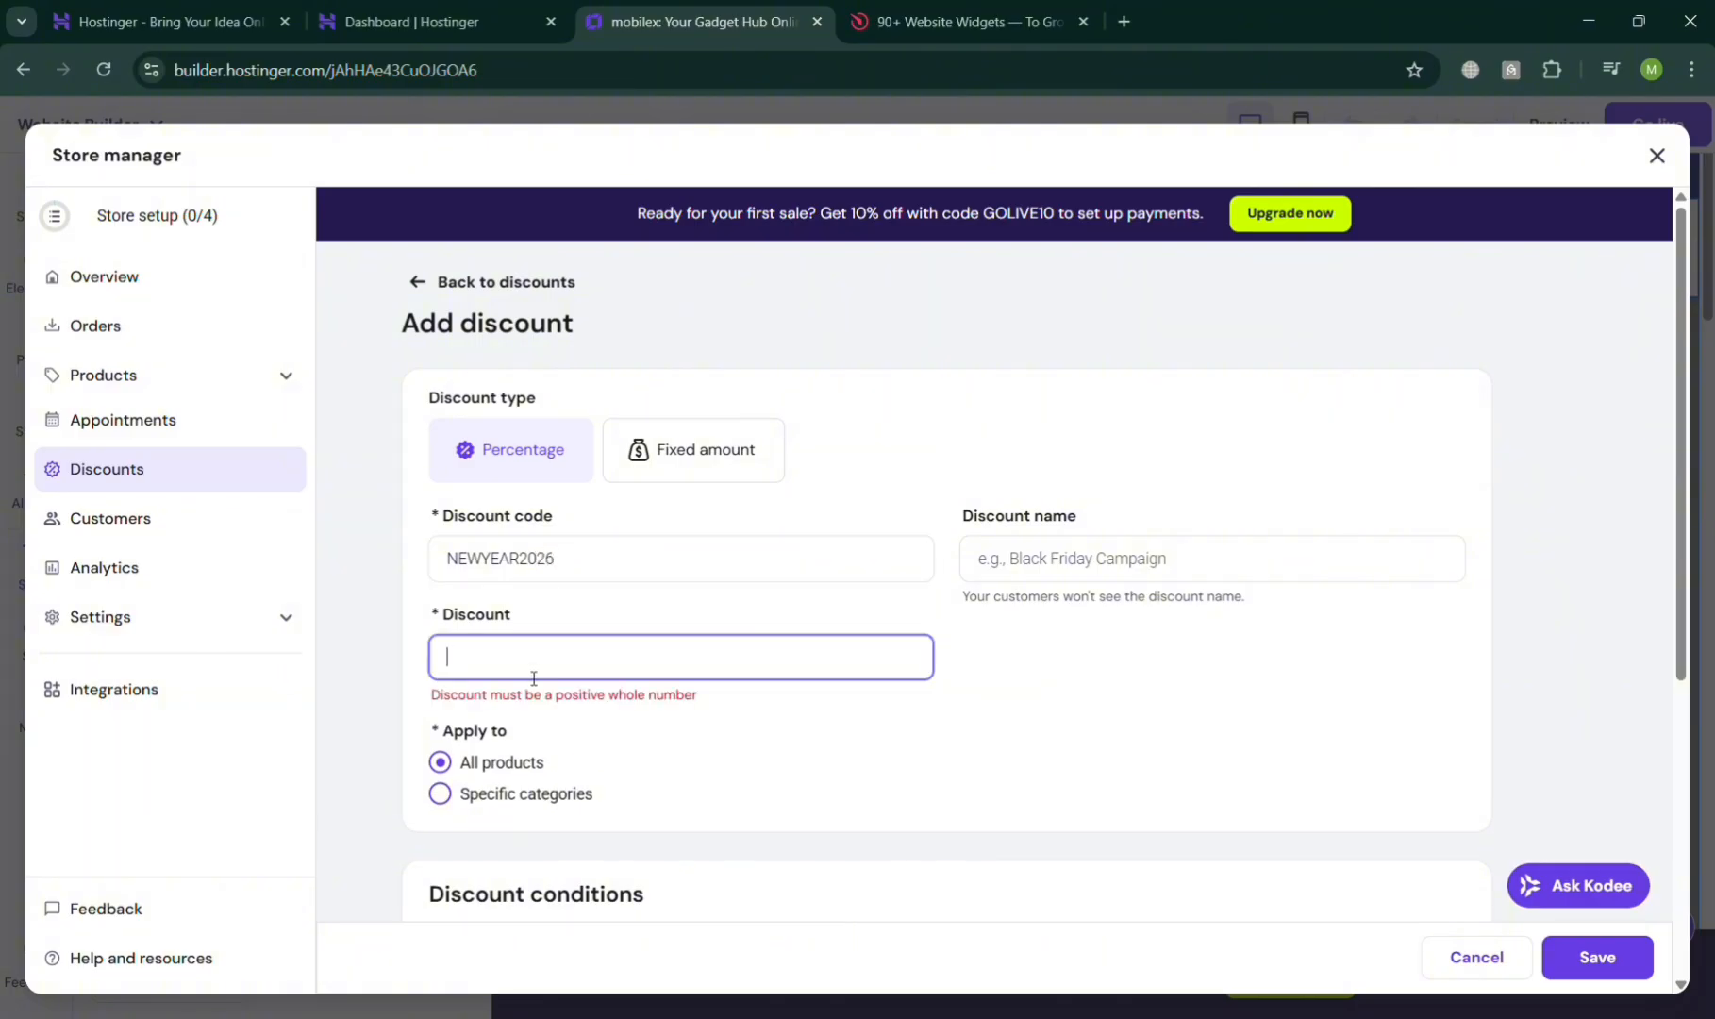
pyautogui.write('20')
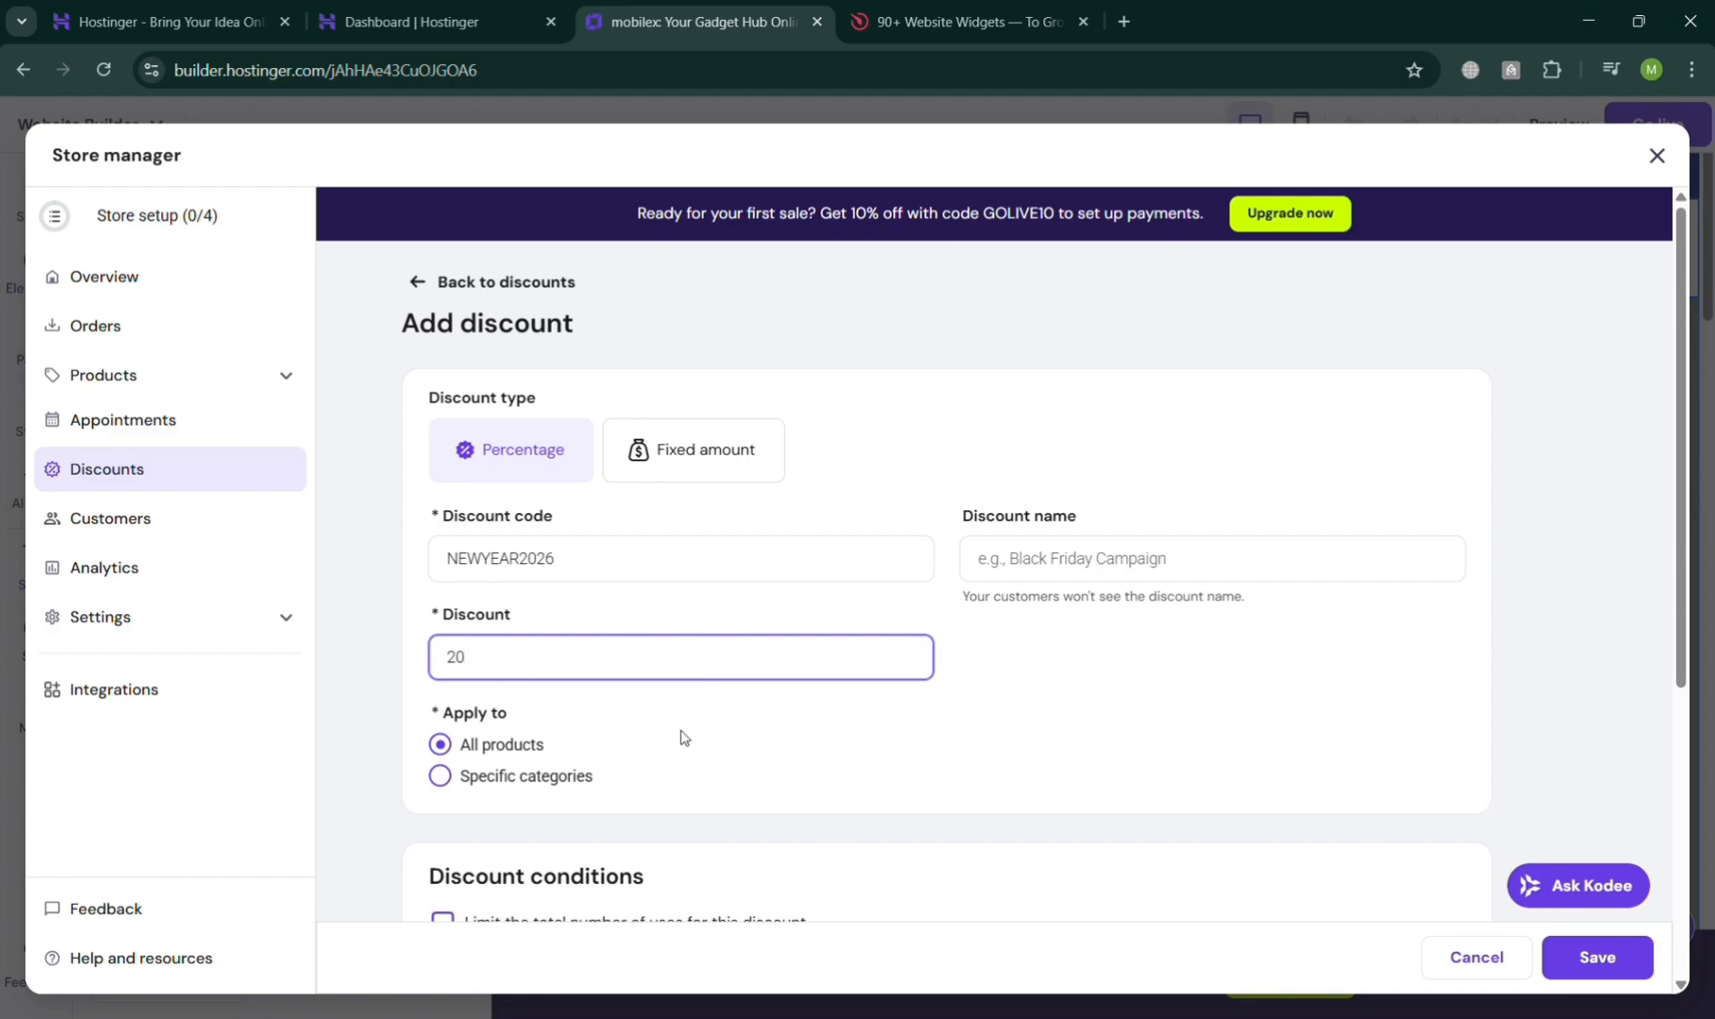
pyautogui.click(440, 775)
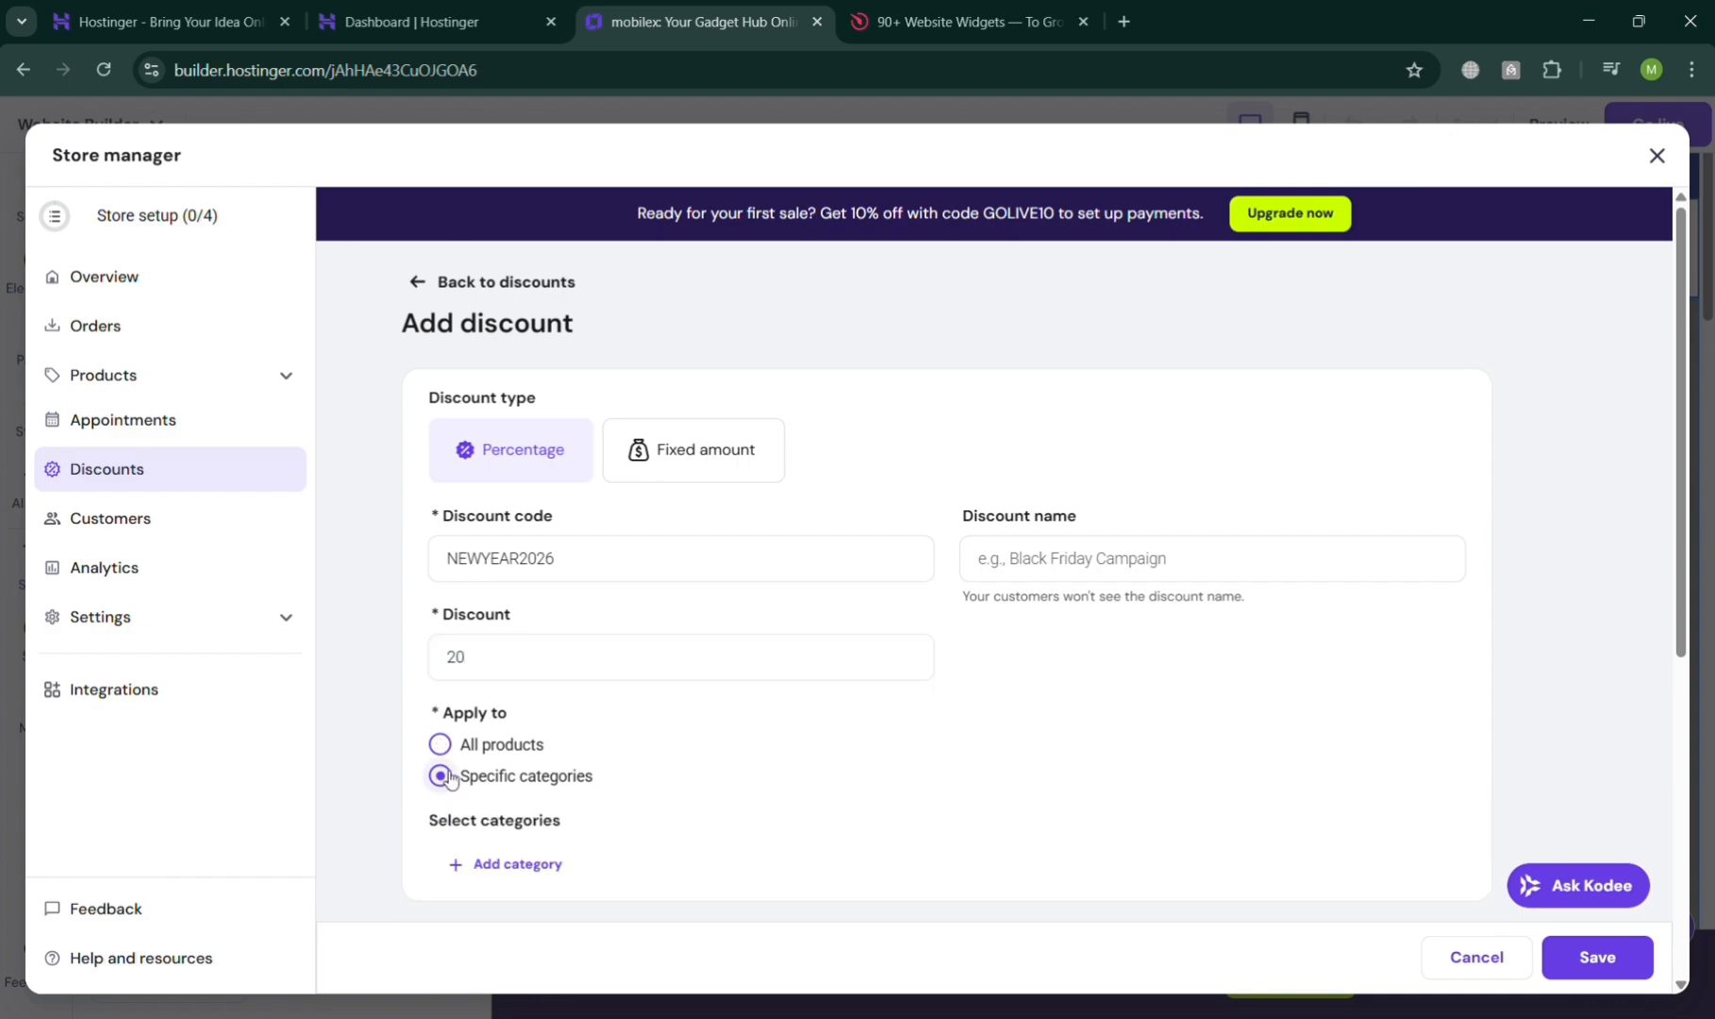
pyautogui.scroll(-6, 449, 408)
pyautogui.scroll(4, 451, 373)
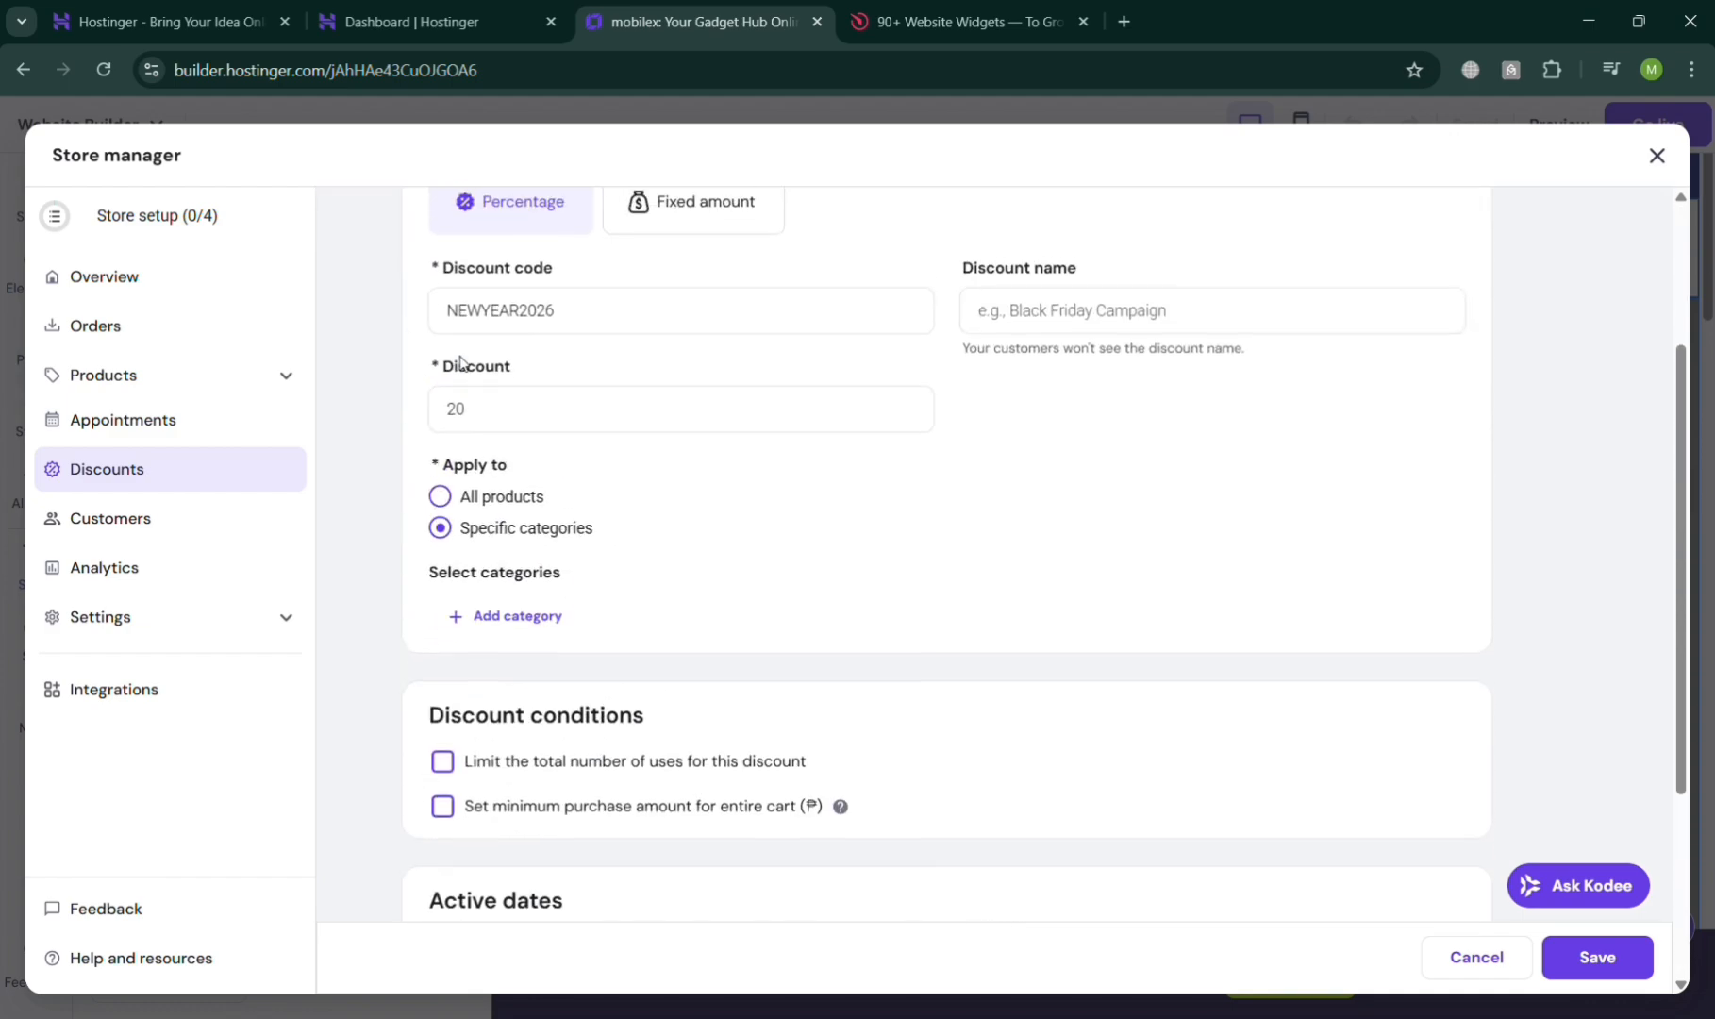
pyautogui.click(437, 553)
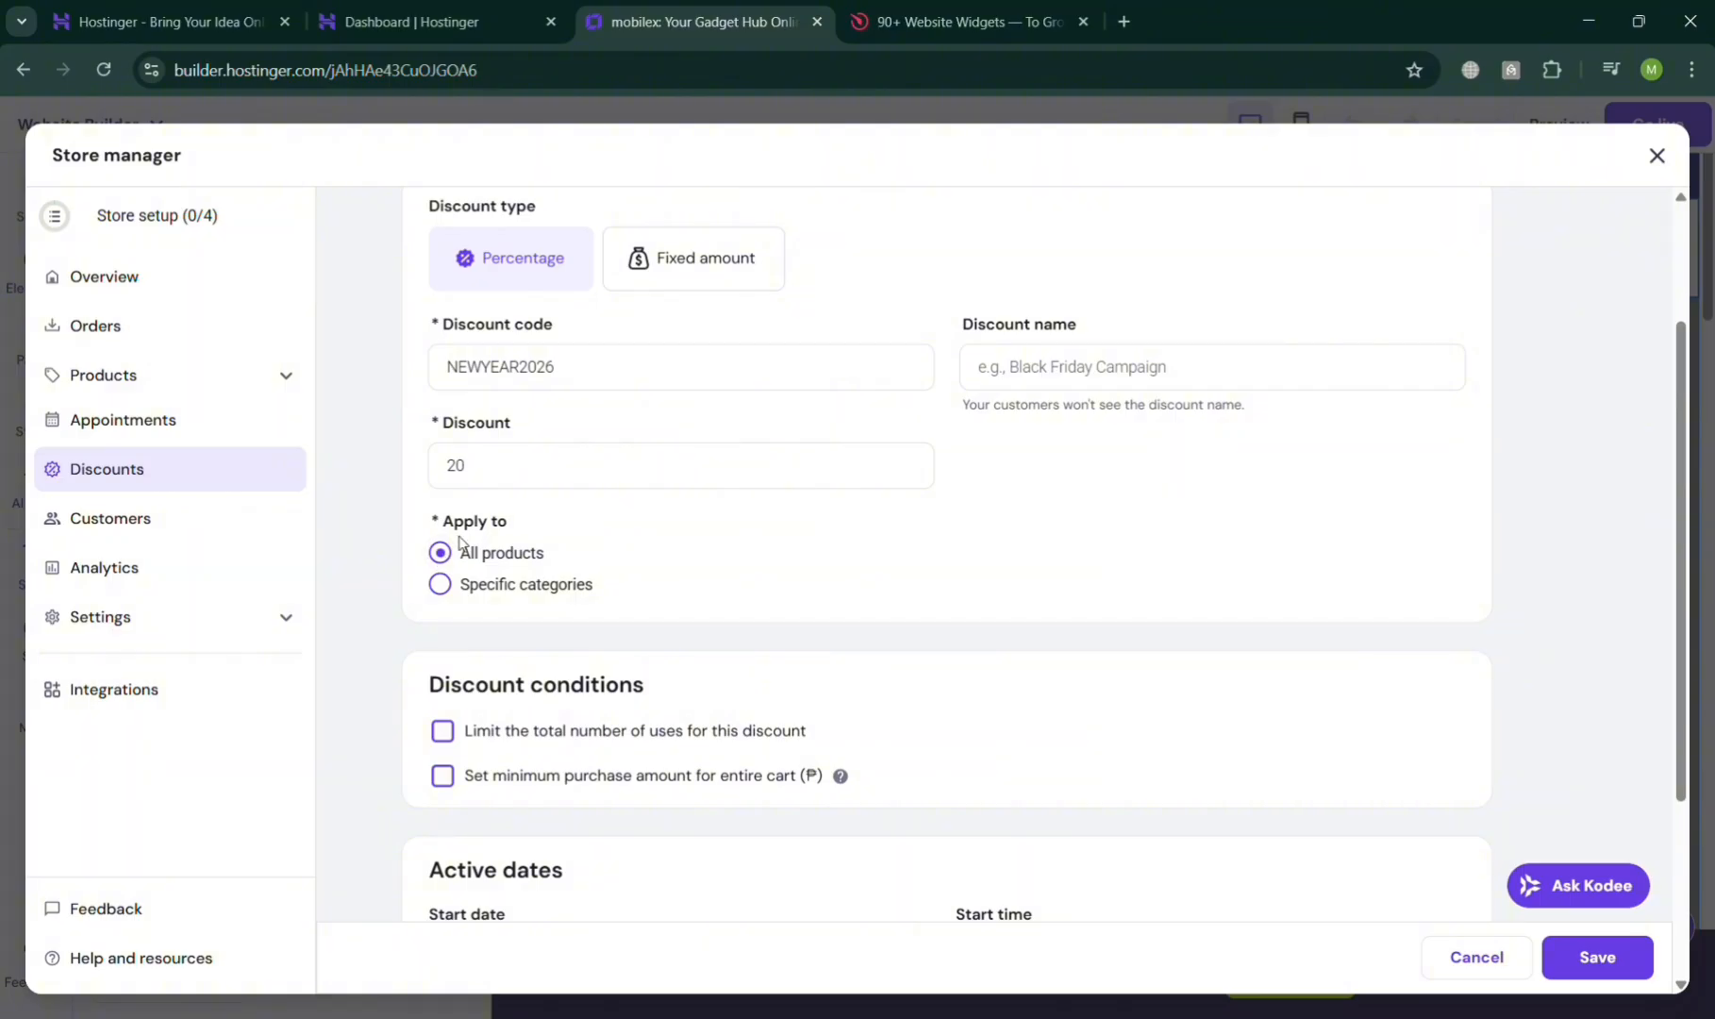
# Name the discount New Years Promo and limit its total number of uses to 100
pyautogui.click(1129, 382)
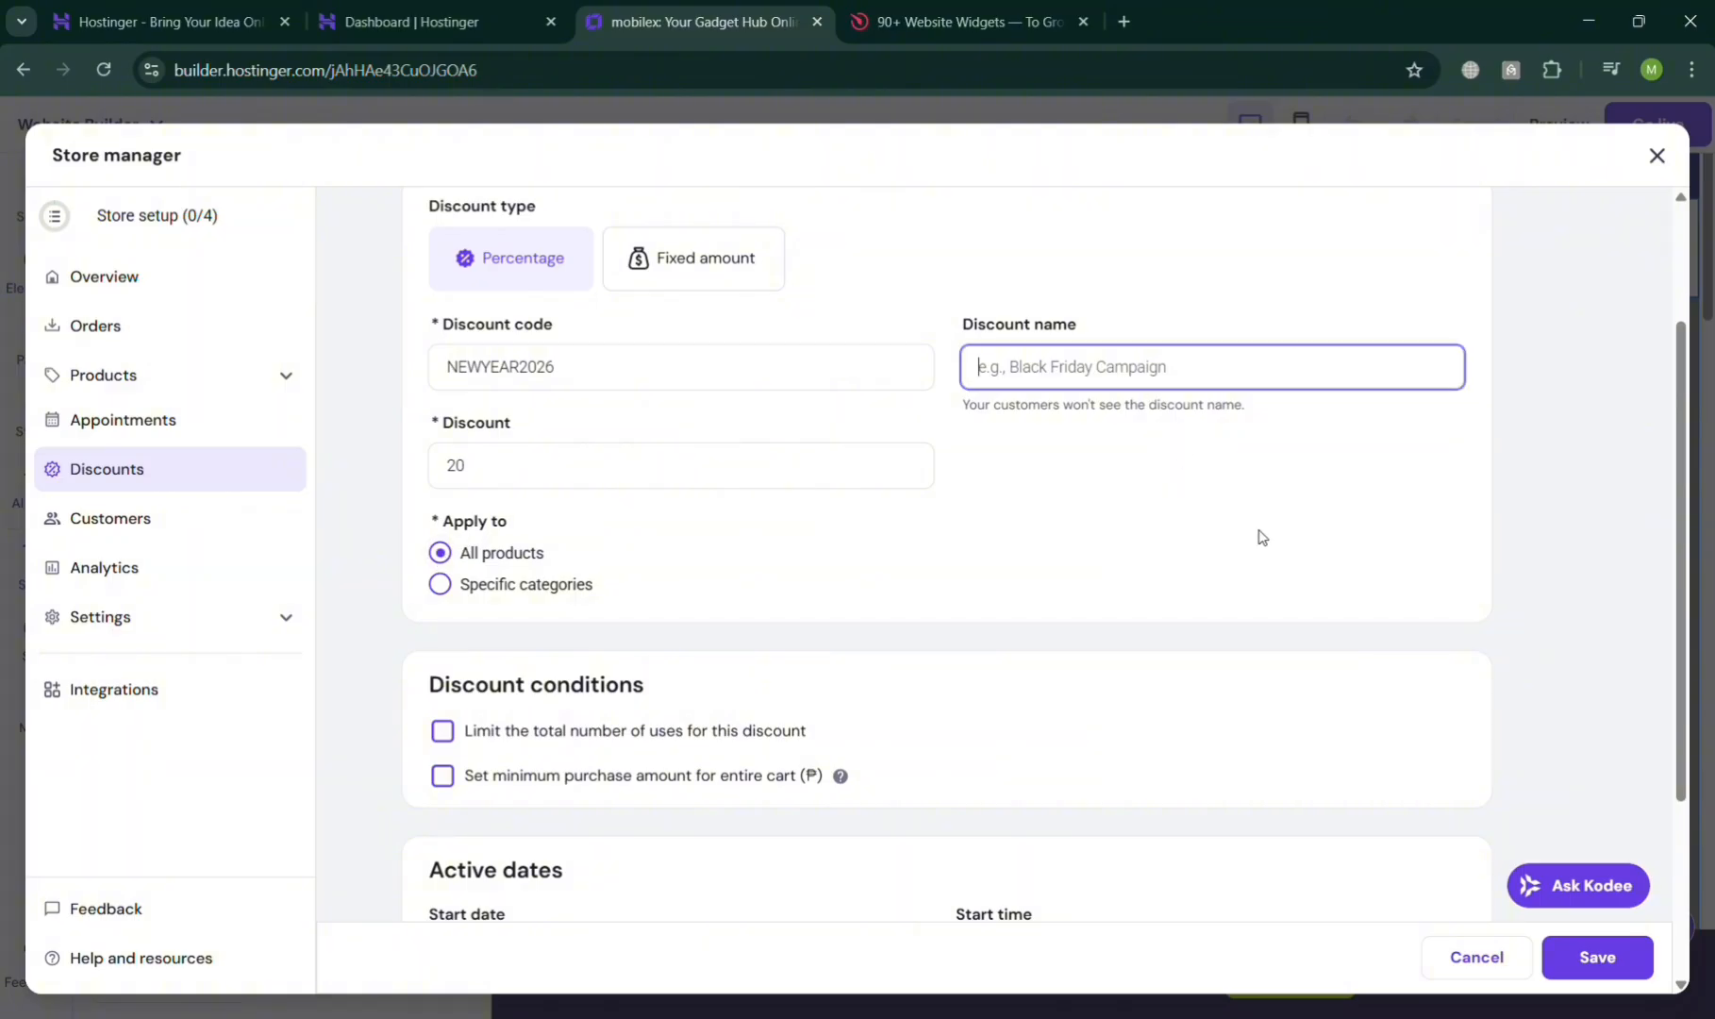
pyautogui.write('New Year')
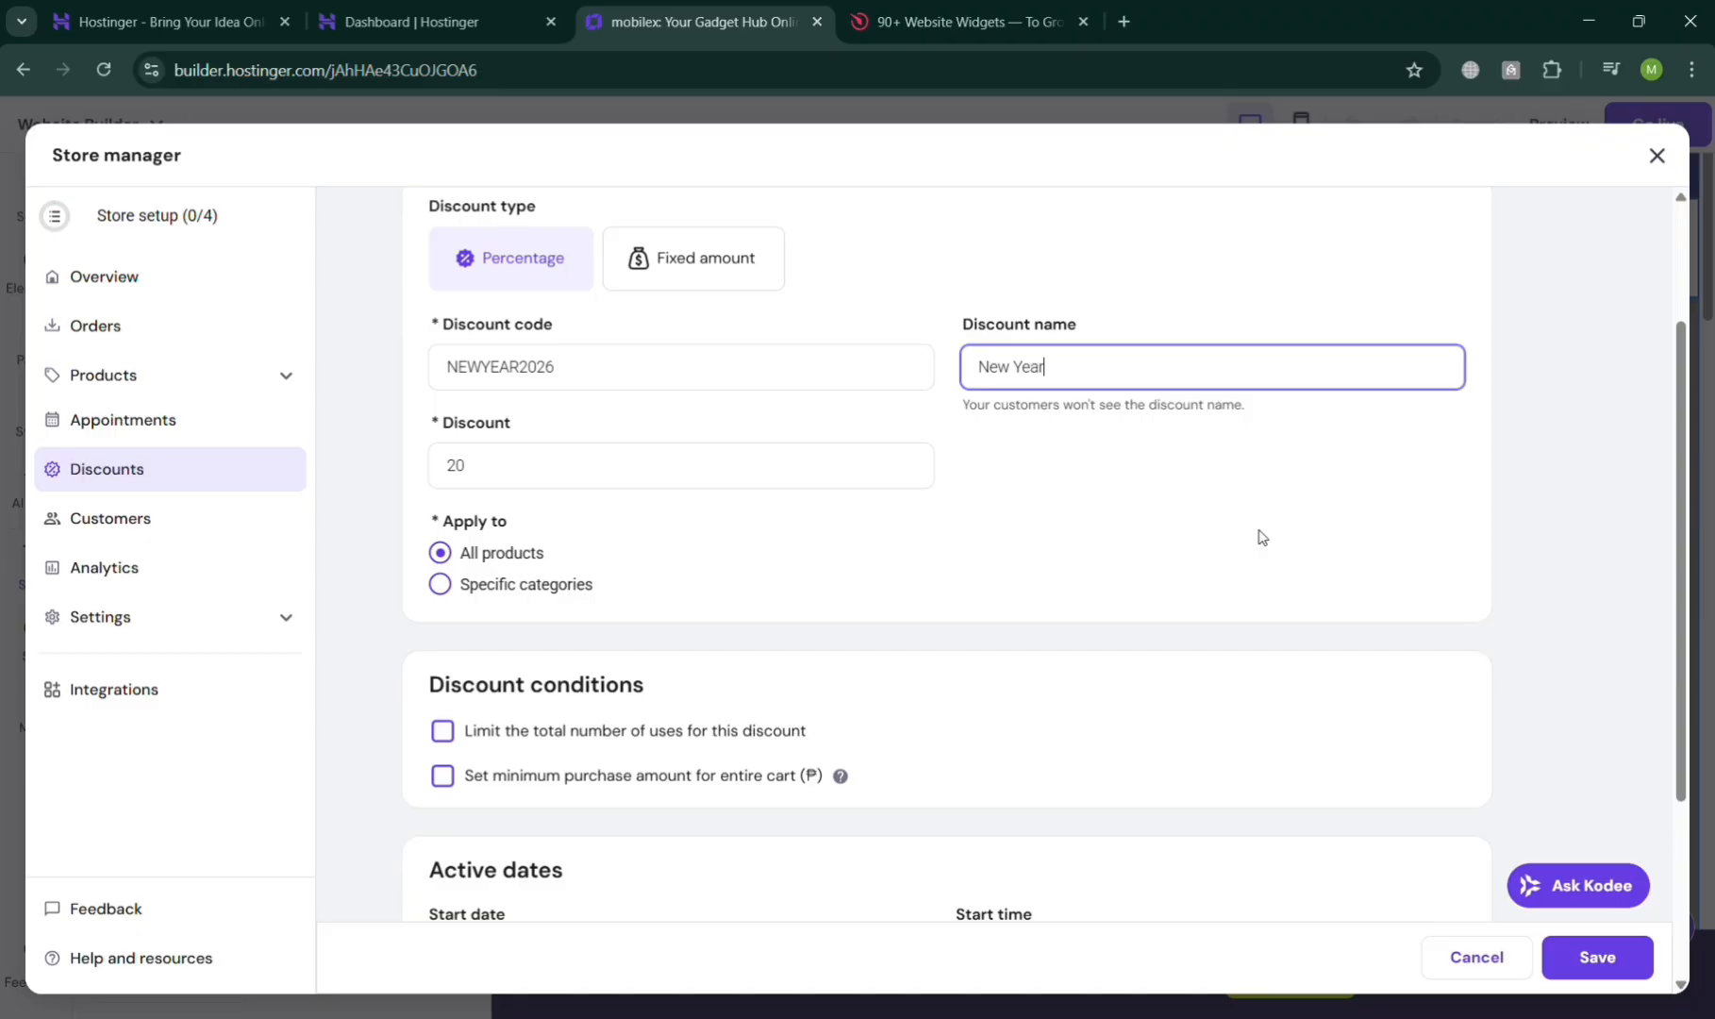
pyautogui.scroll(-2, 1262, 537)
pyautogui.click(451, 512)
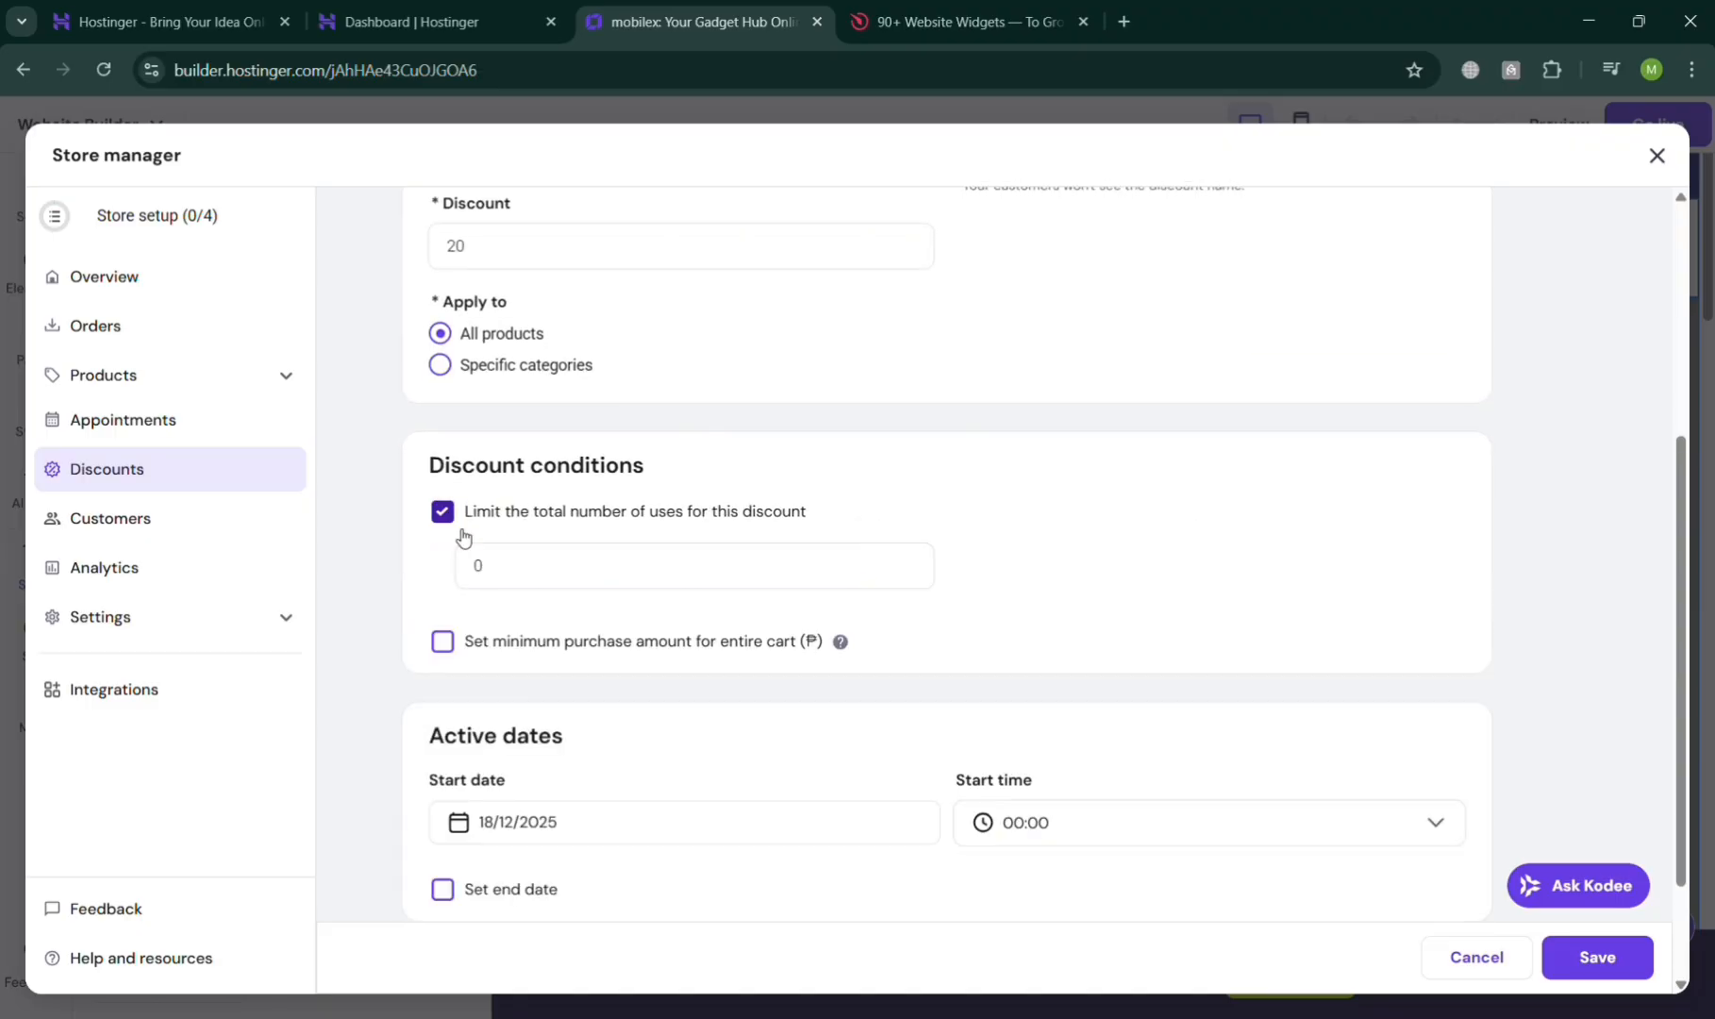
pyautogui.click(529, 586)
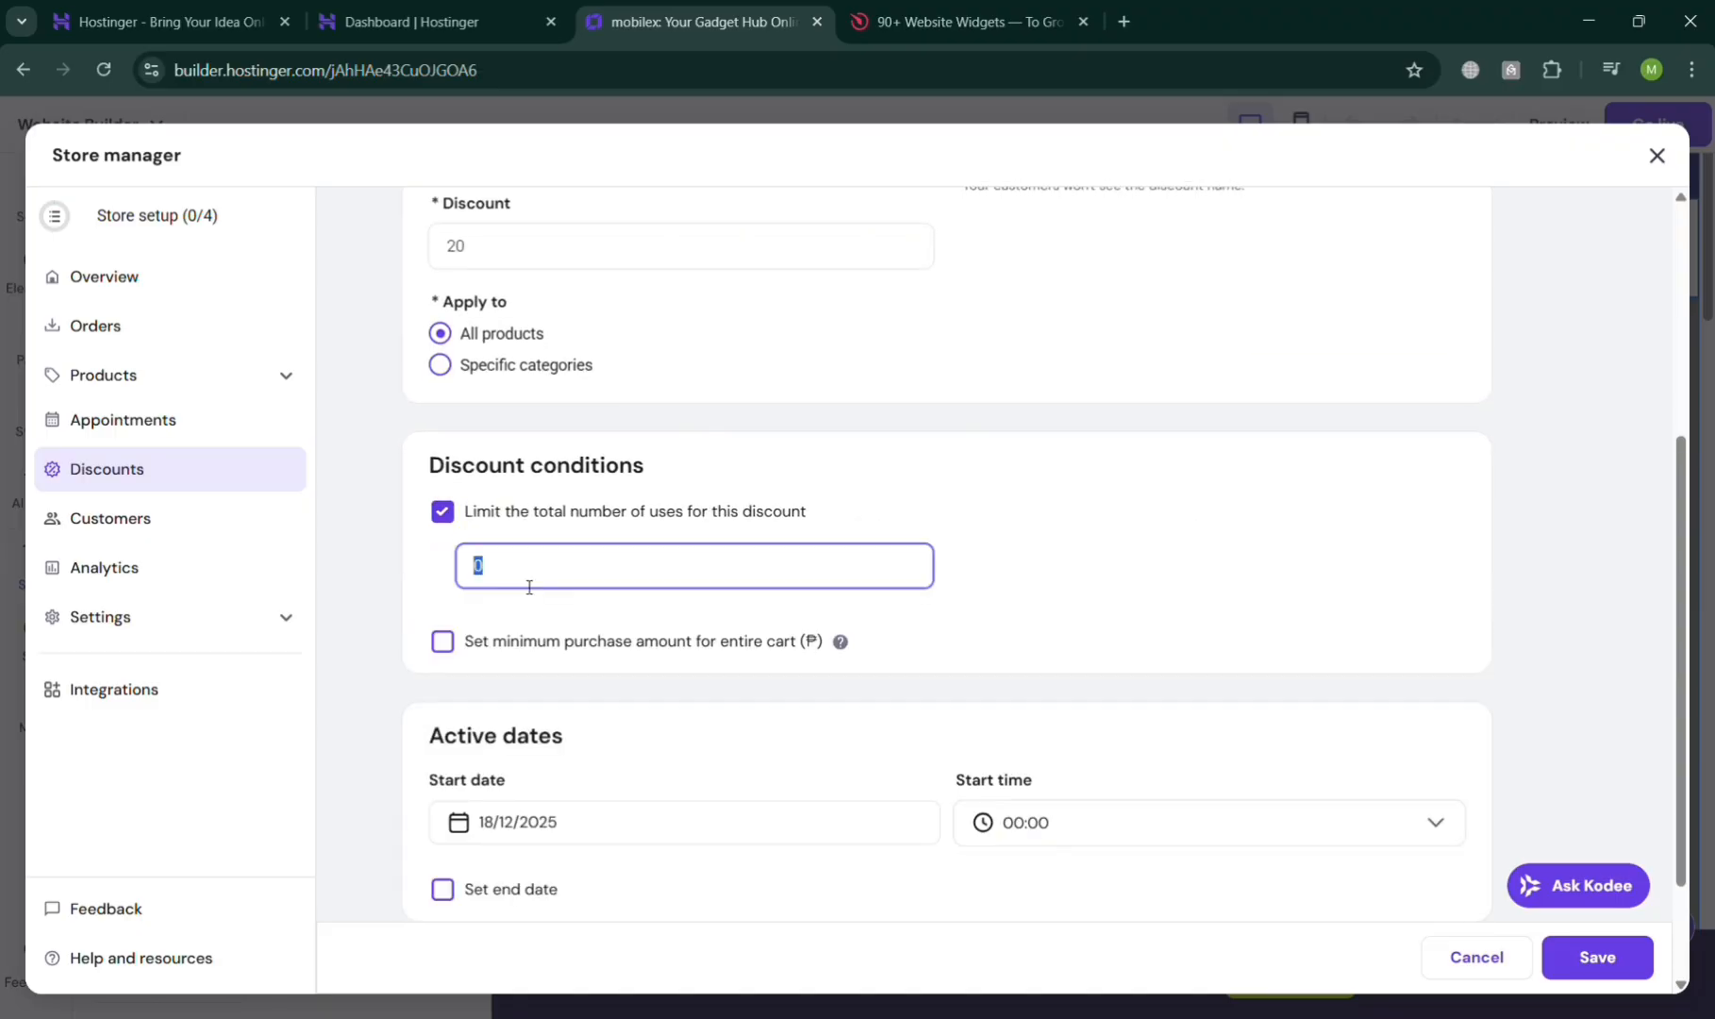
pyautogui.write('50')
pyautogui.press('BackSpace')
pyautogui.press('BackSpace')
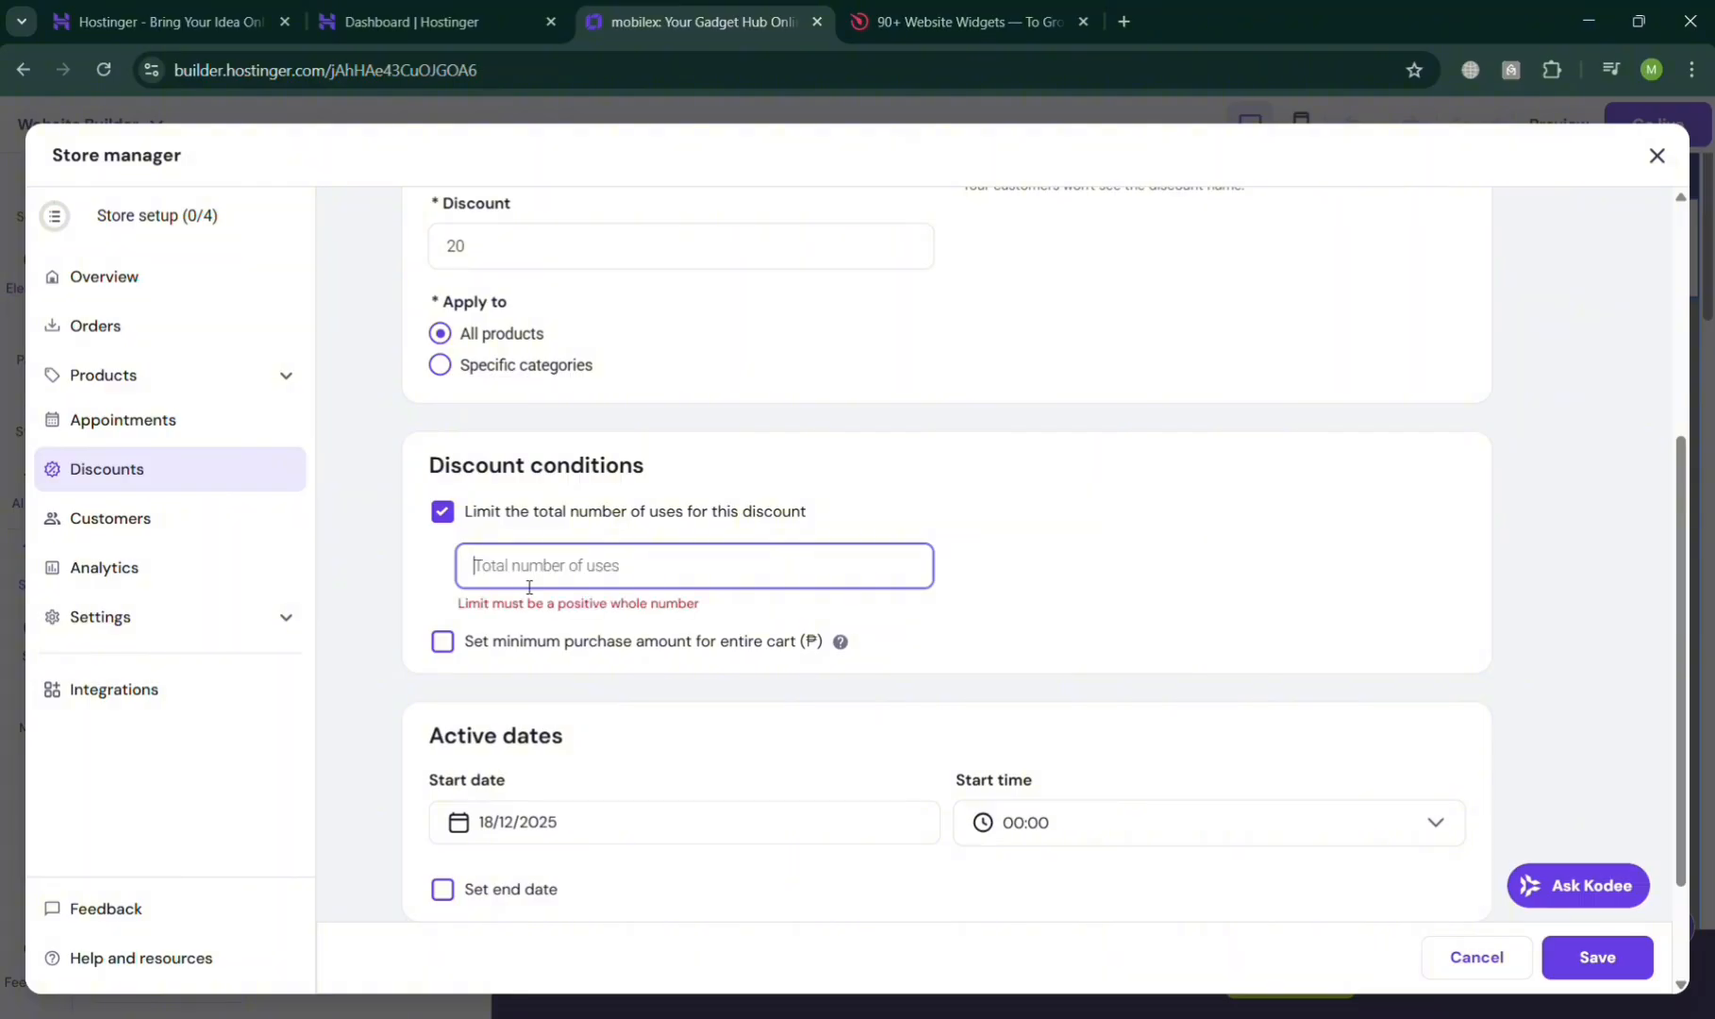
pyautogui.write('100')
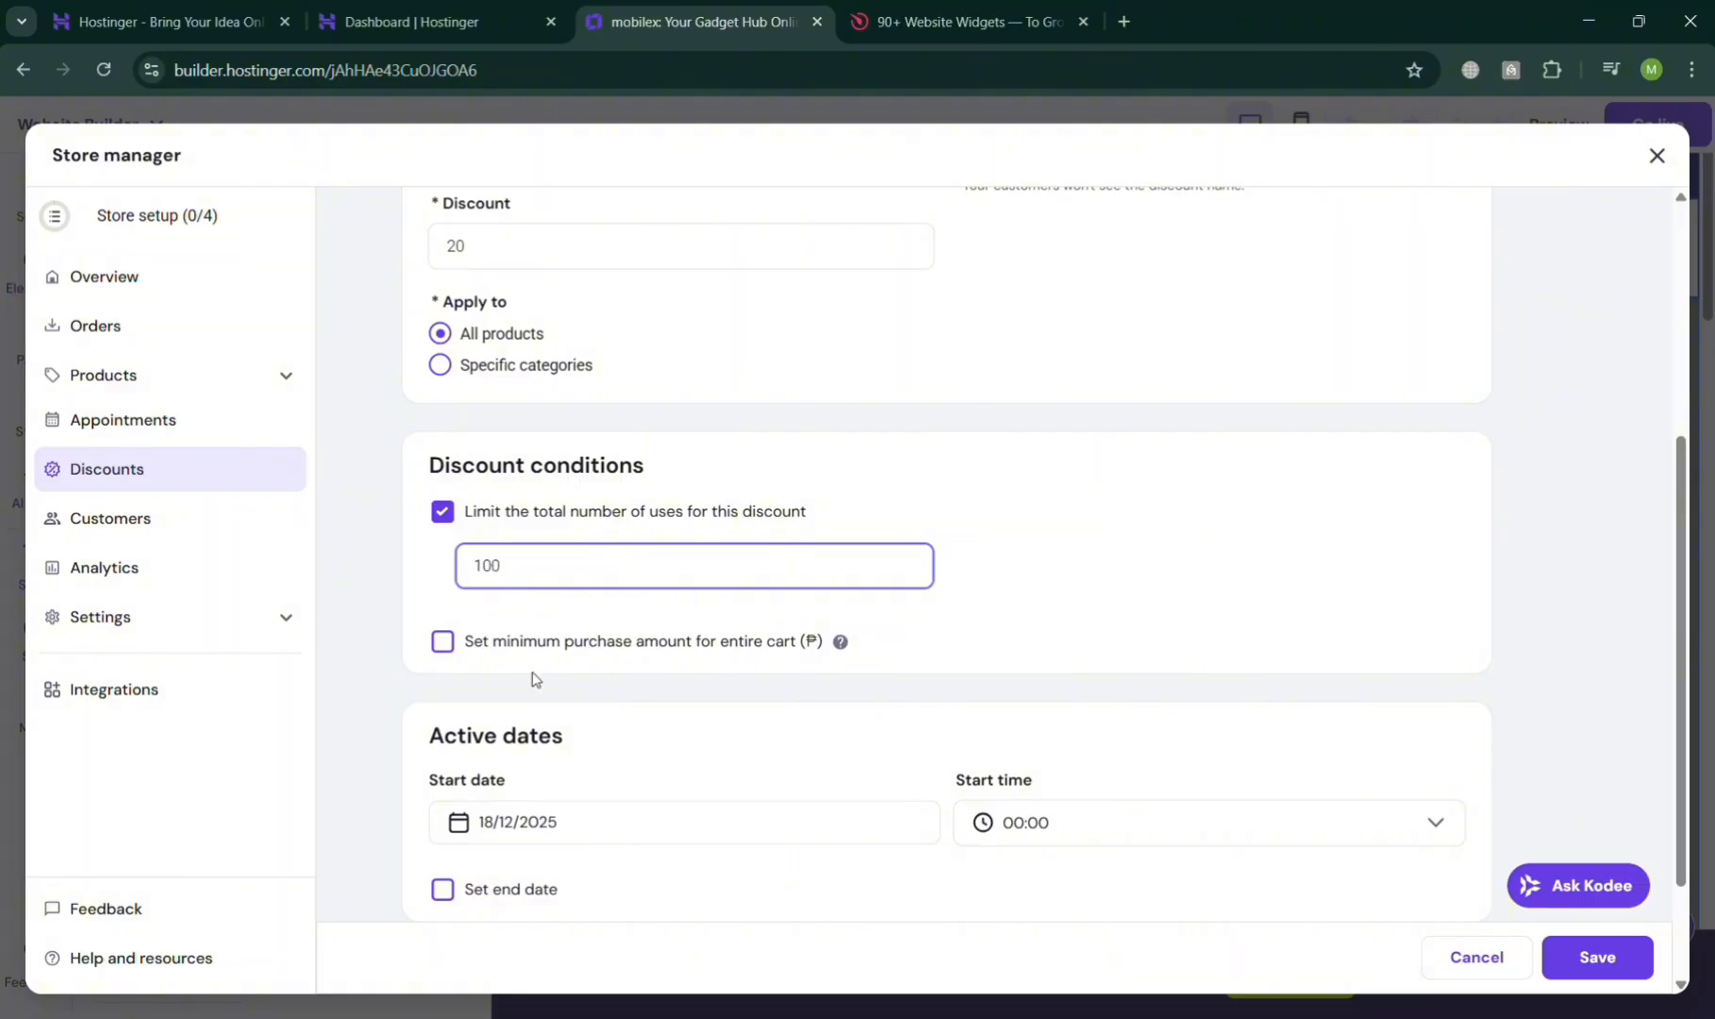
# Require a minimum purchase amount of 50000 for the entire cart
pyautogui.click(440, 642)
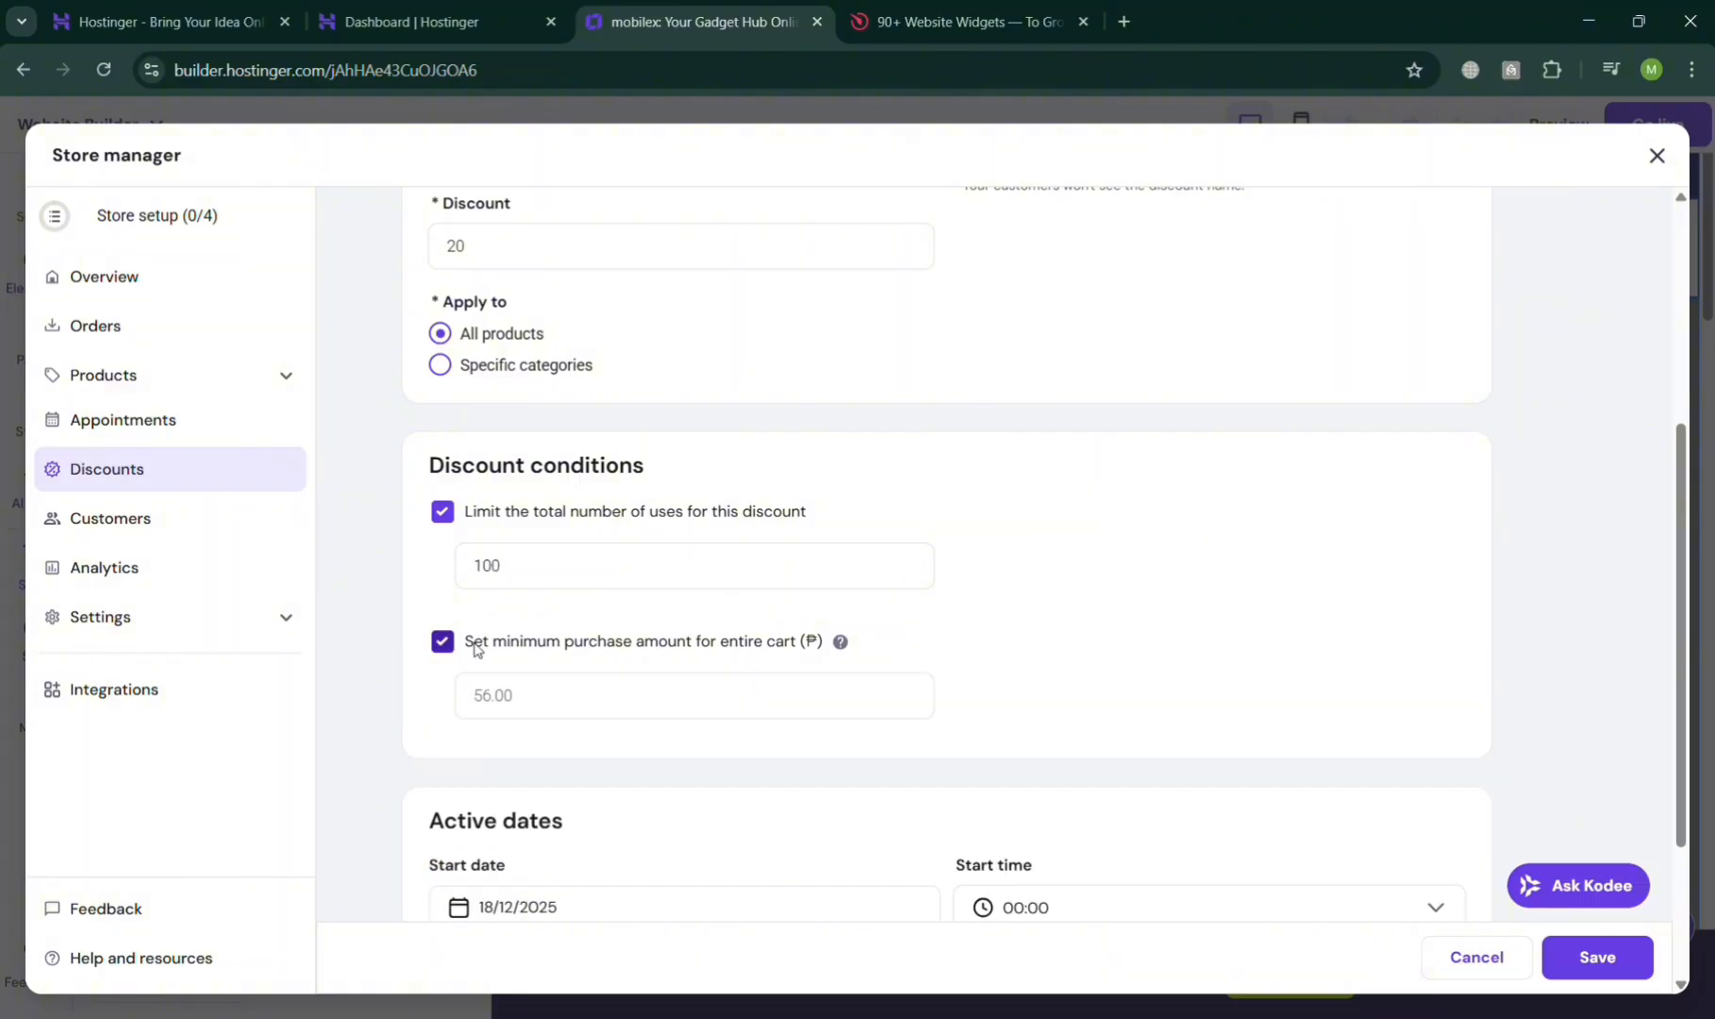
pyautogui.click(542, 703)
pyautogui.write('1')
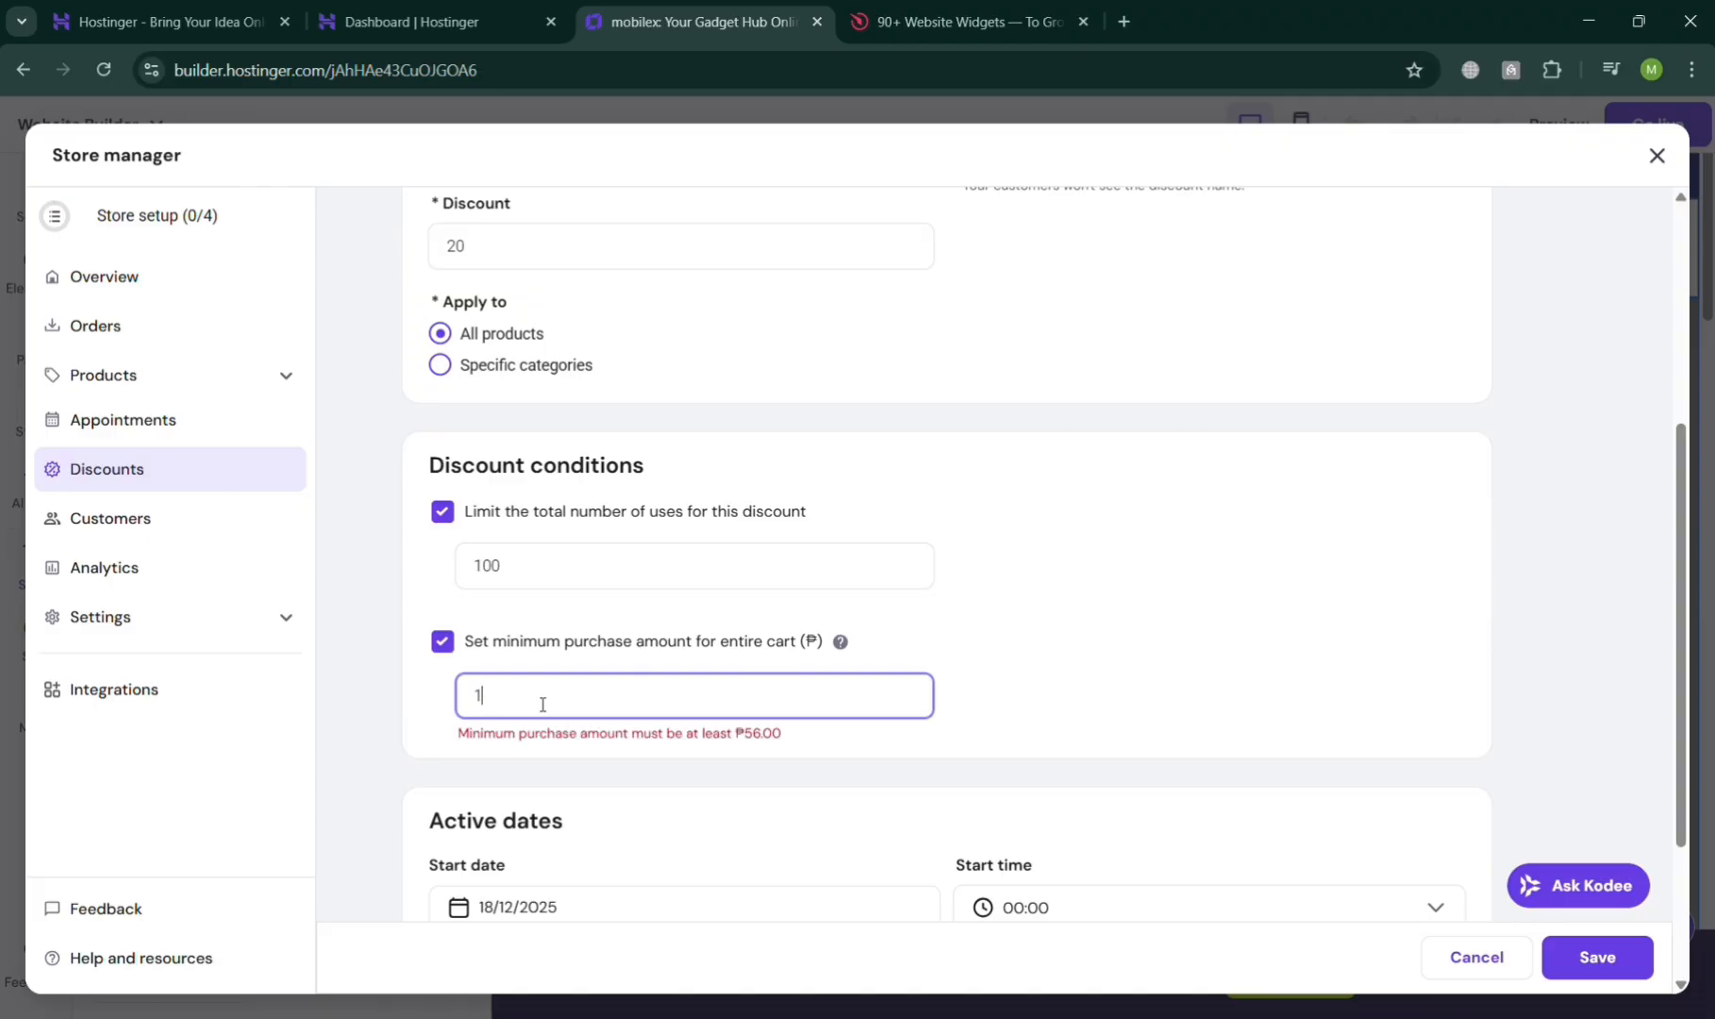
pyautogui.write('50')
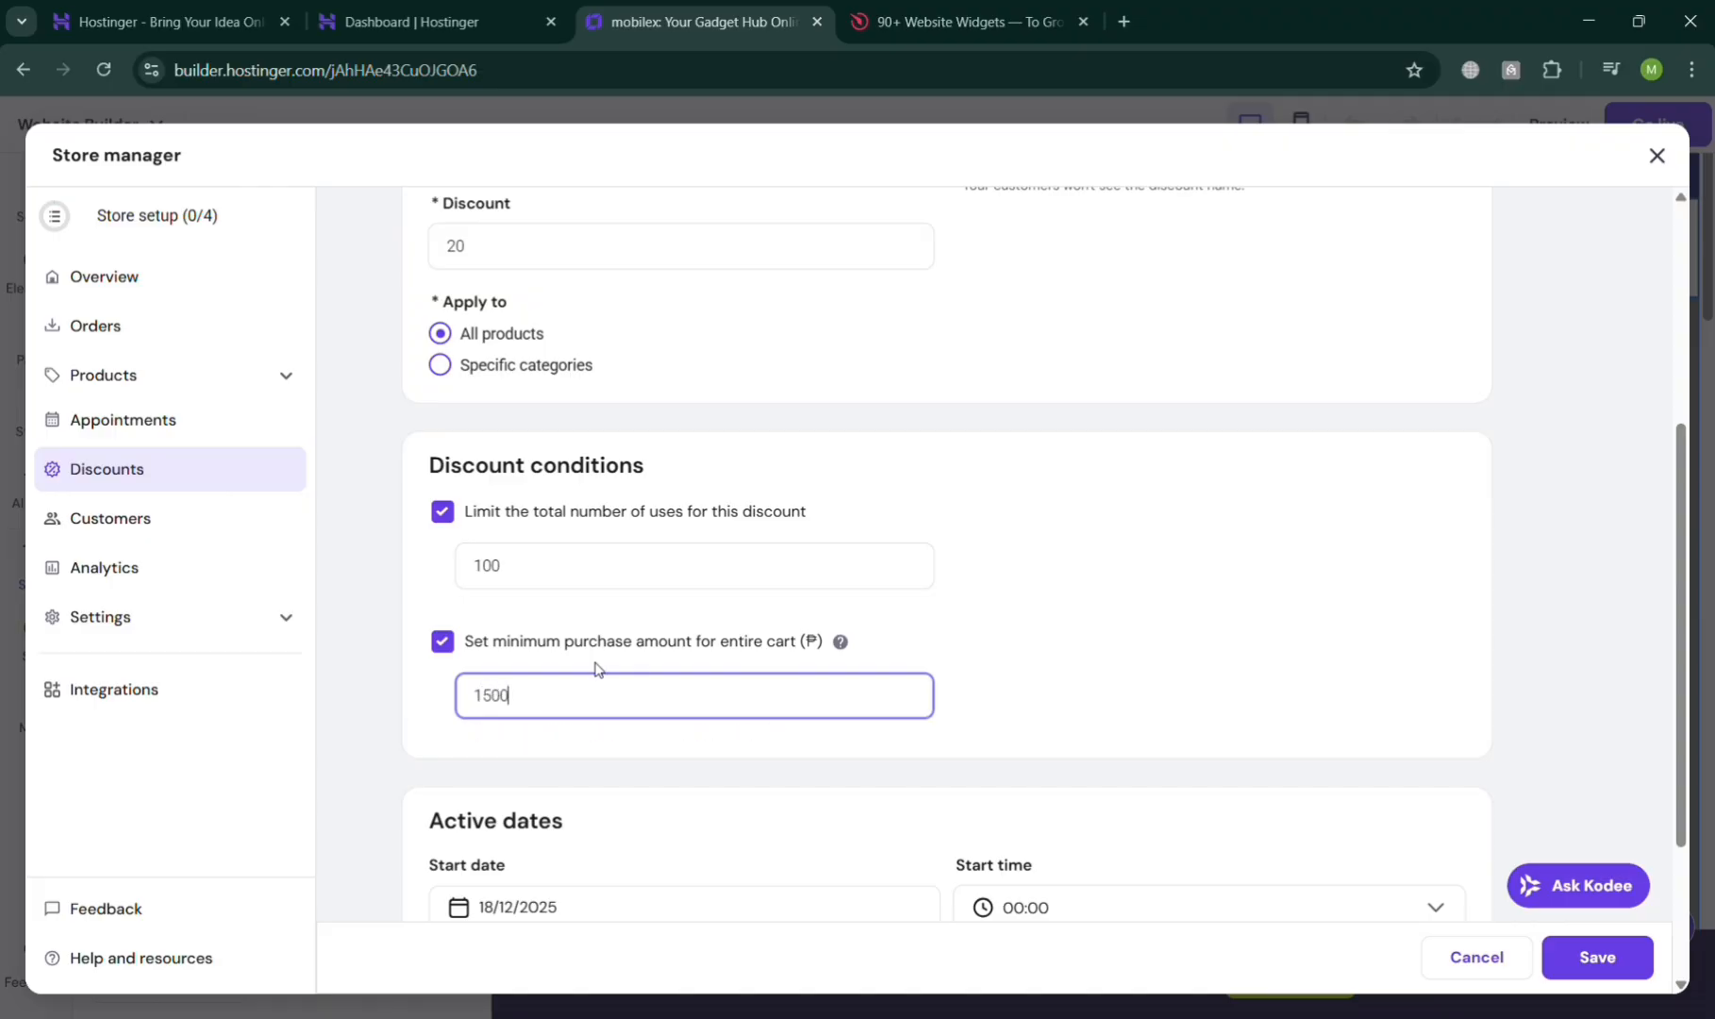
pyautogui.write('0')
pyautogui.press('BackSpace')
pyautogui.press('BackSpace')
pyautogui.press('BackSpace')
pyautogui.press('BackSpace')
pyautogui.write('5')
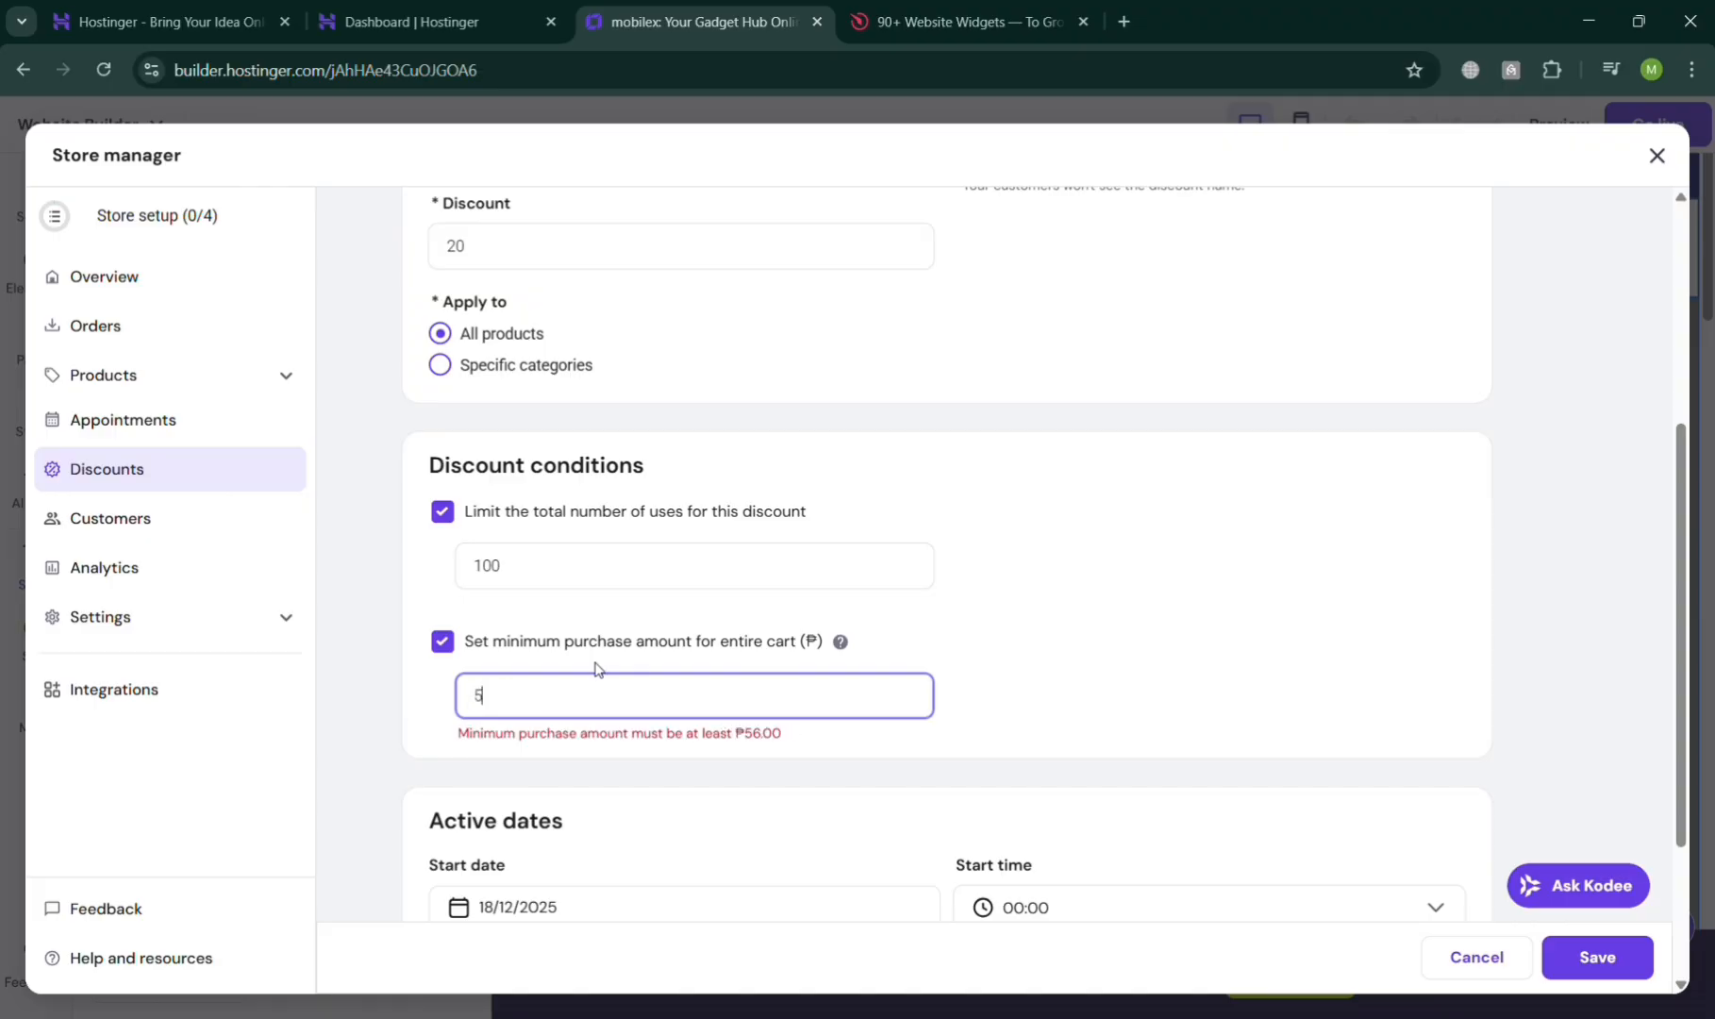
pyautogui.write('0000')
pyautogui.click(472, 737)
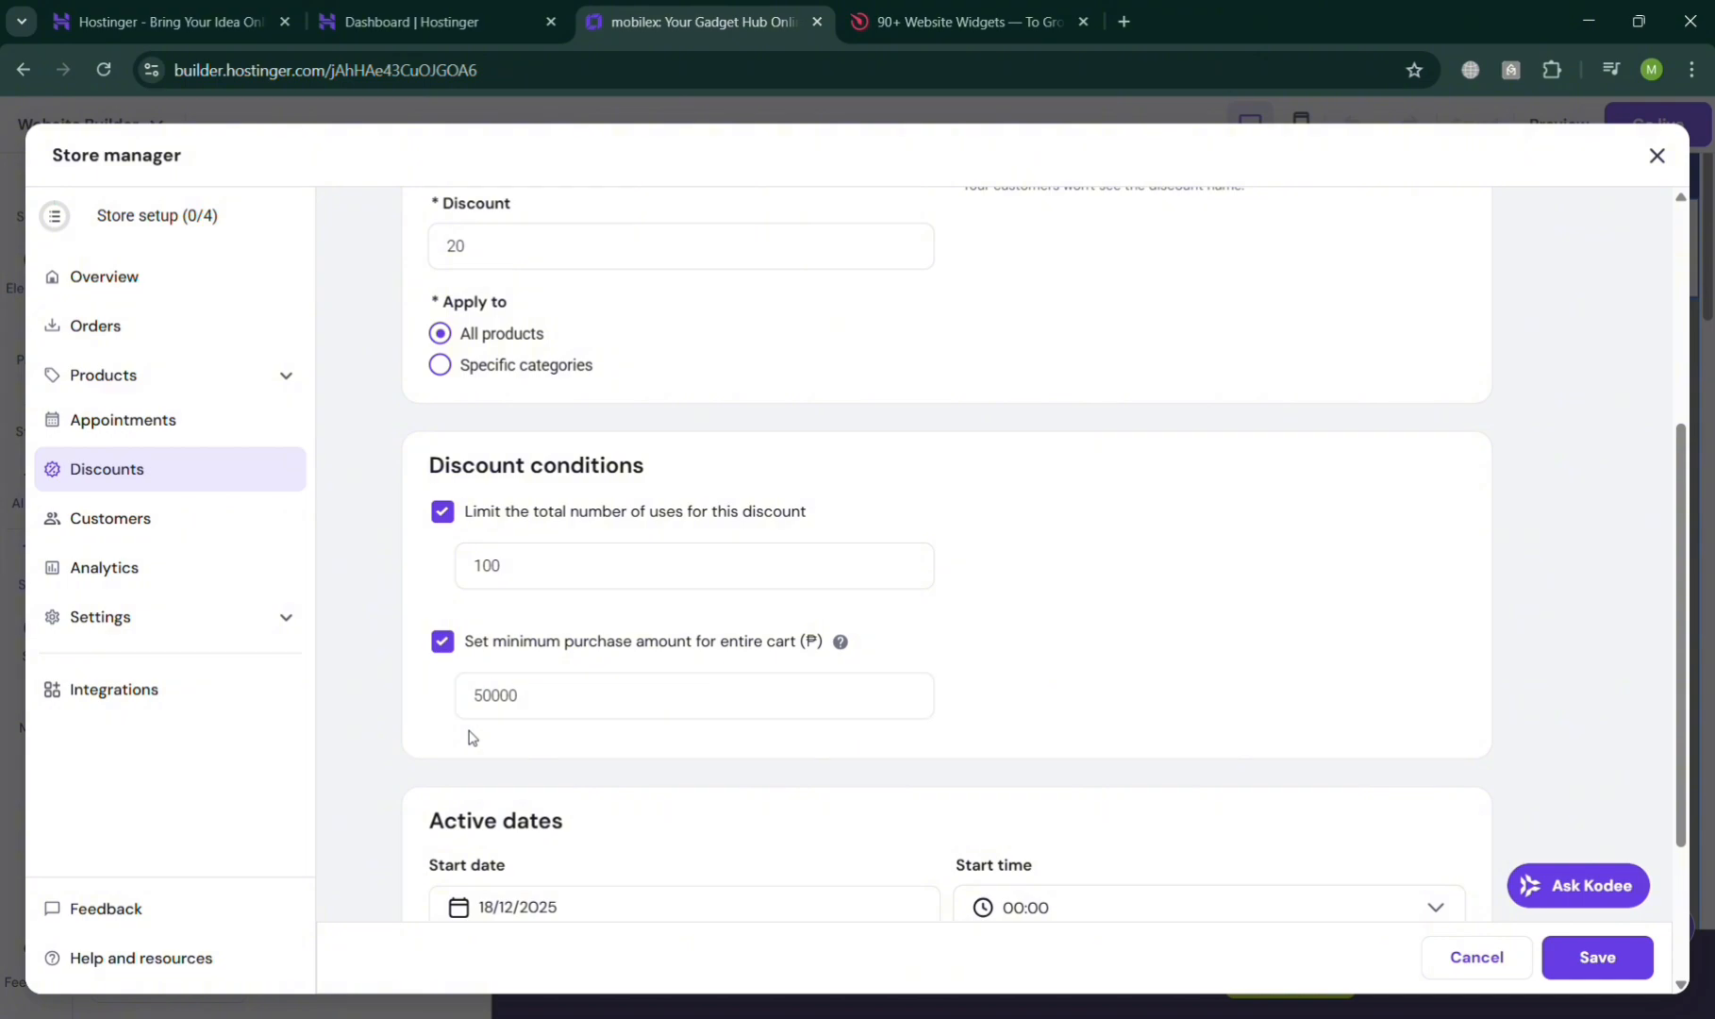
# Schedule the discount to run from 31/12/2025 at 00:00 until 02/01/2026 and save it
pyautogui.scroll(-3, 533, 717)
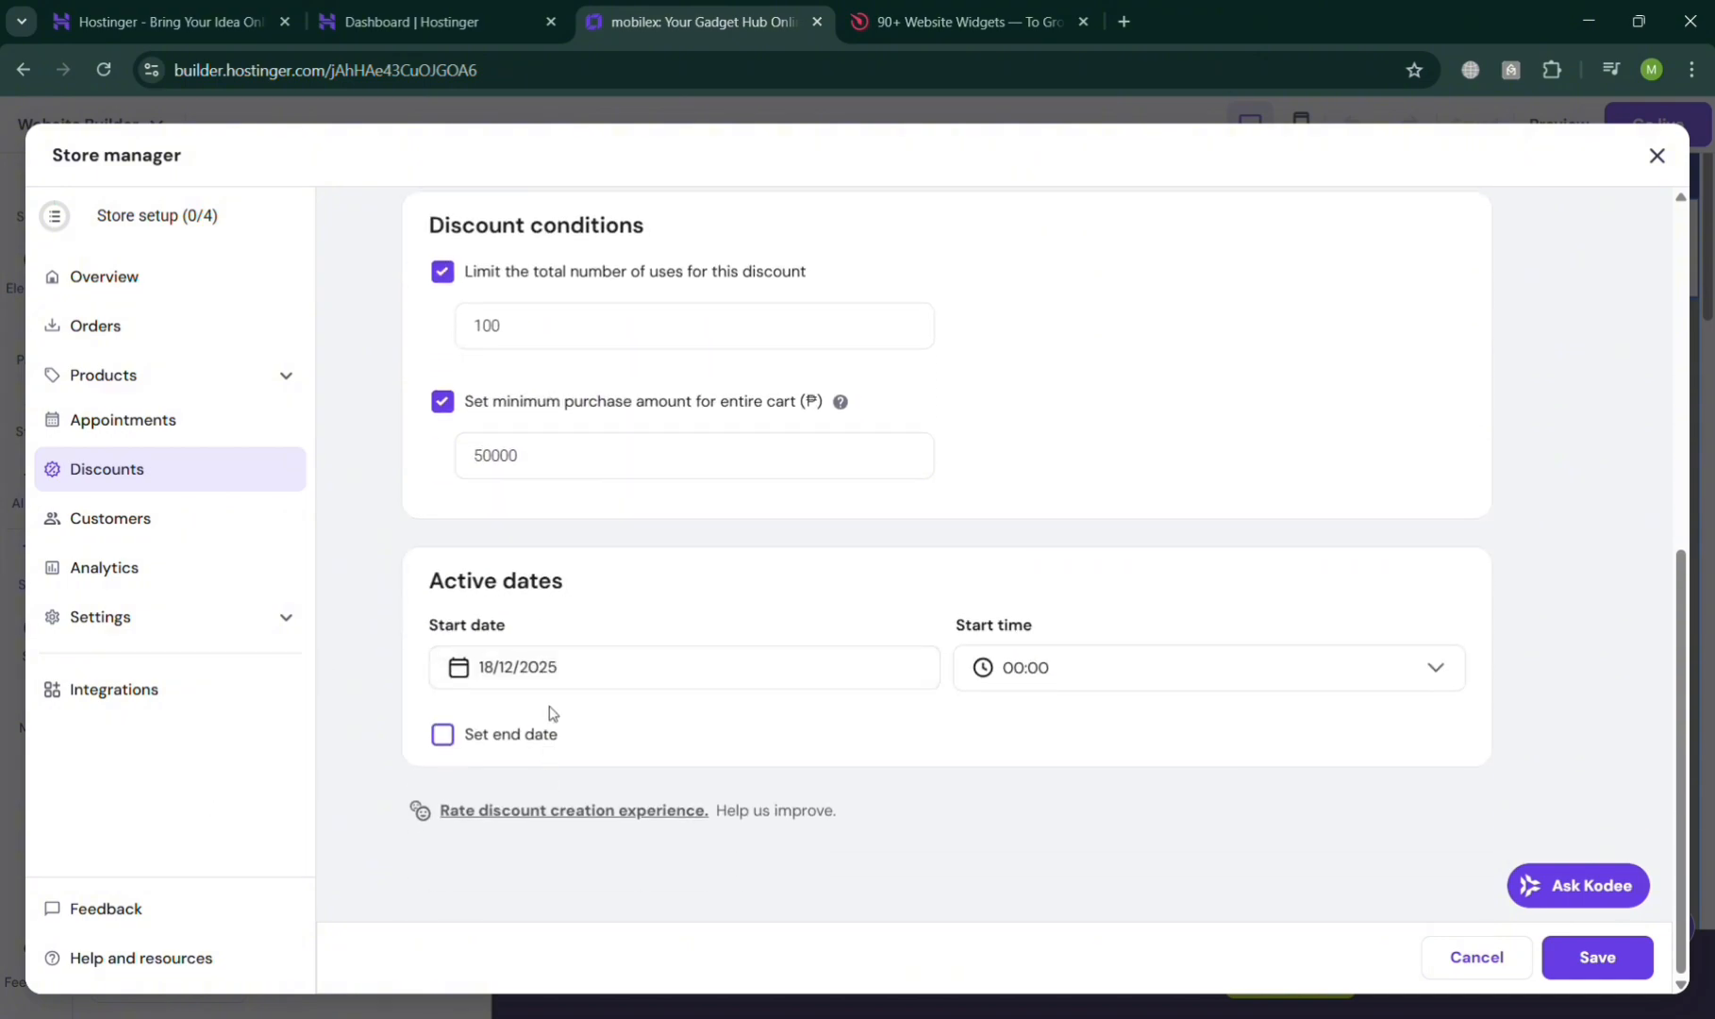
pyautogui.click(443, 734)
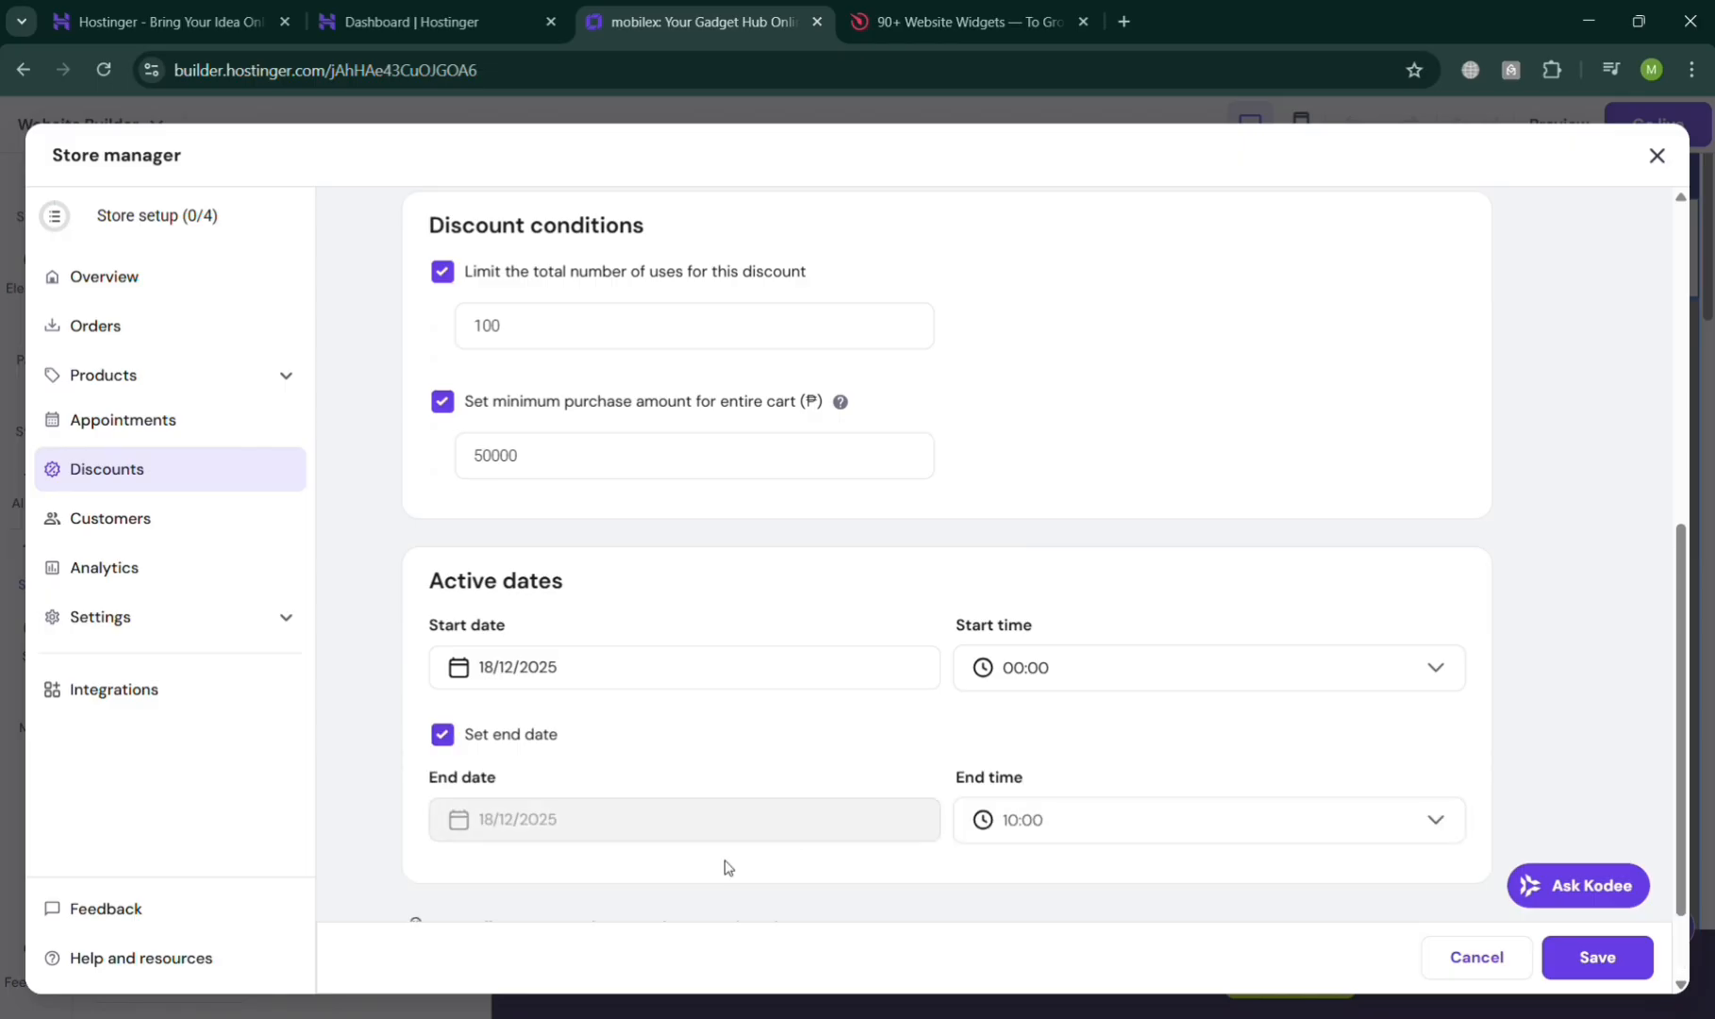
pyautogui.click(509, 672)
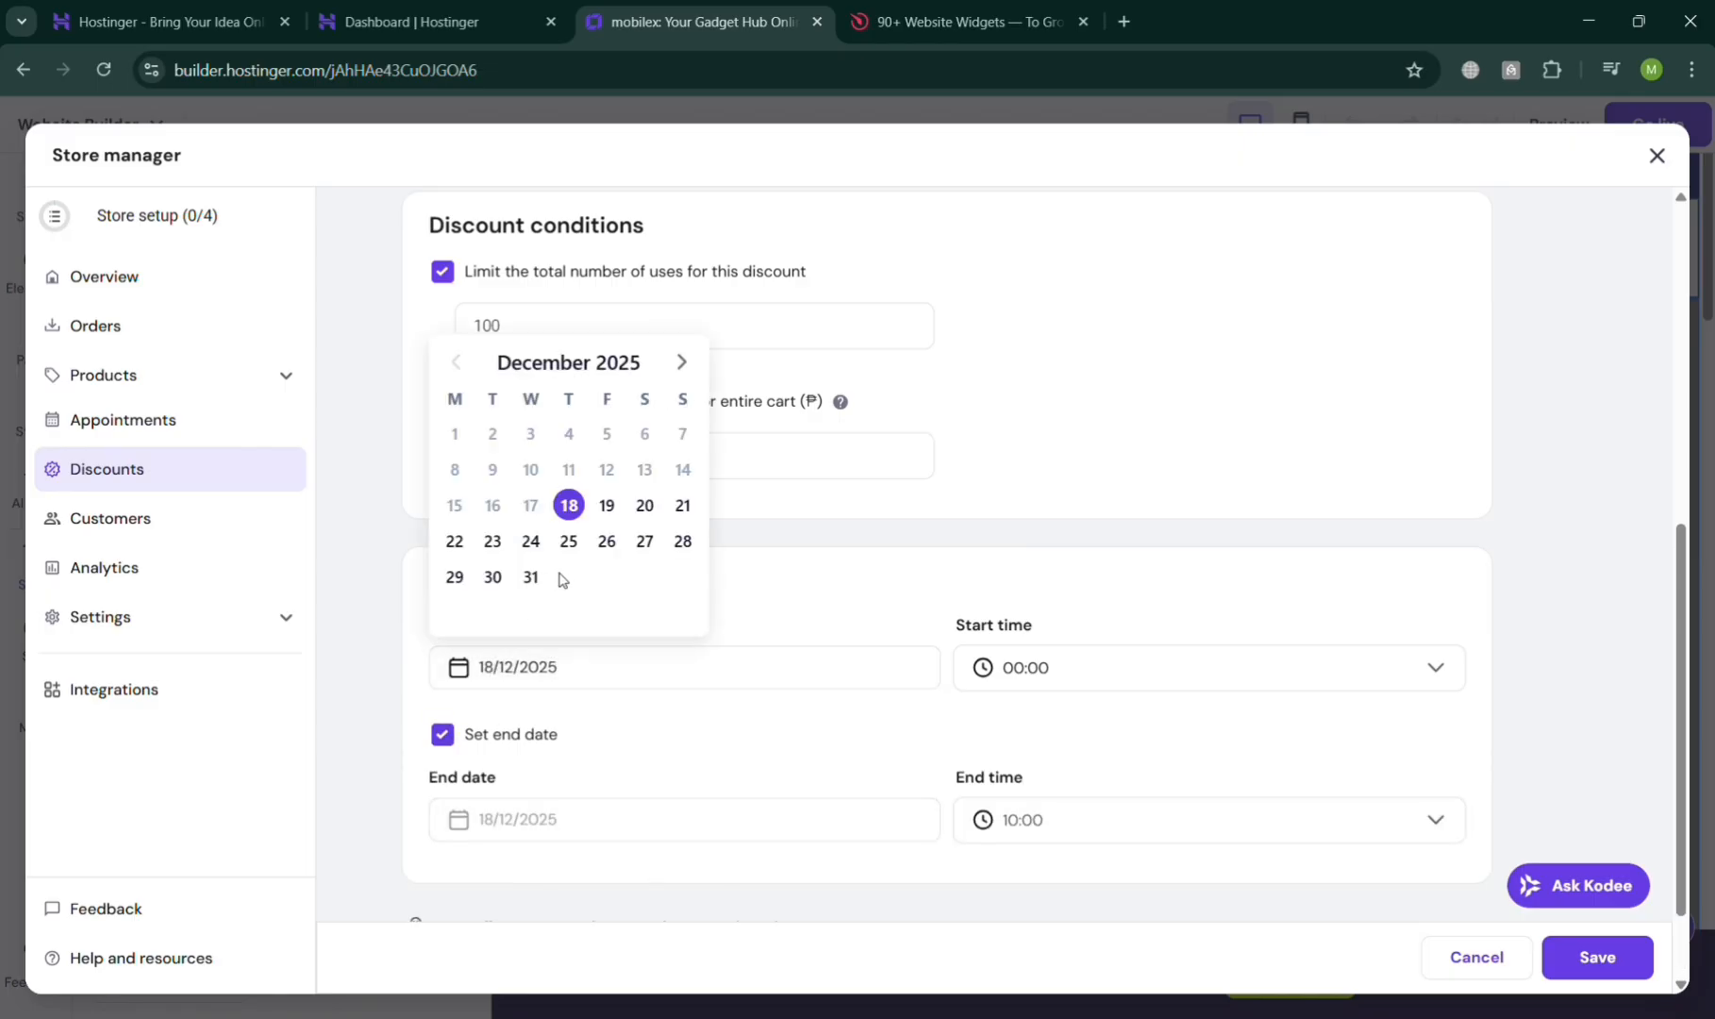
pyautogui.click(530, 577)
pyautogui.click(564, 837)
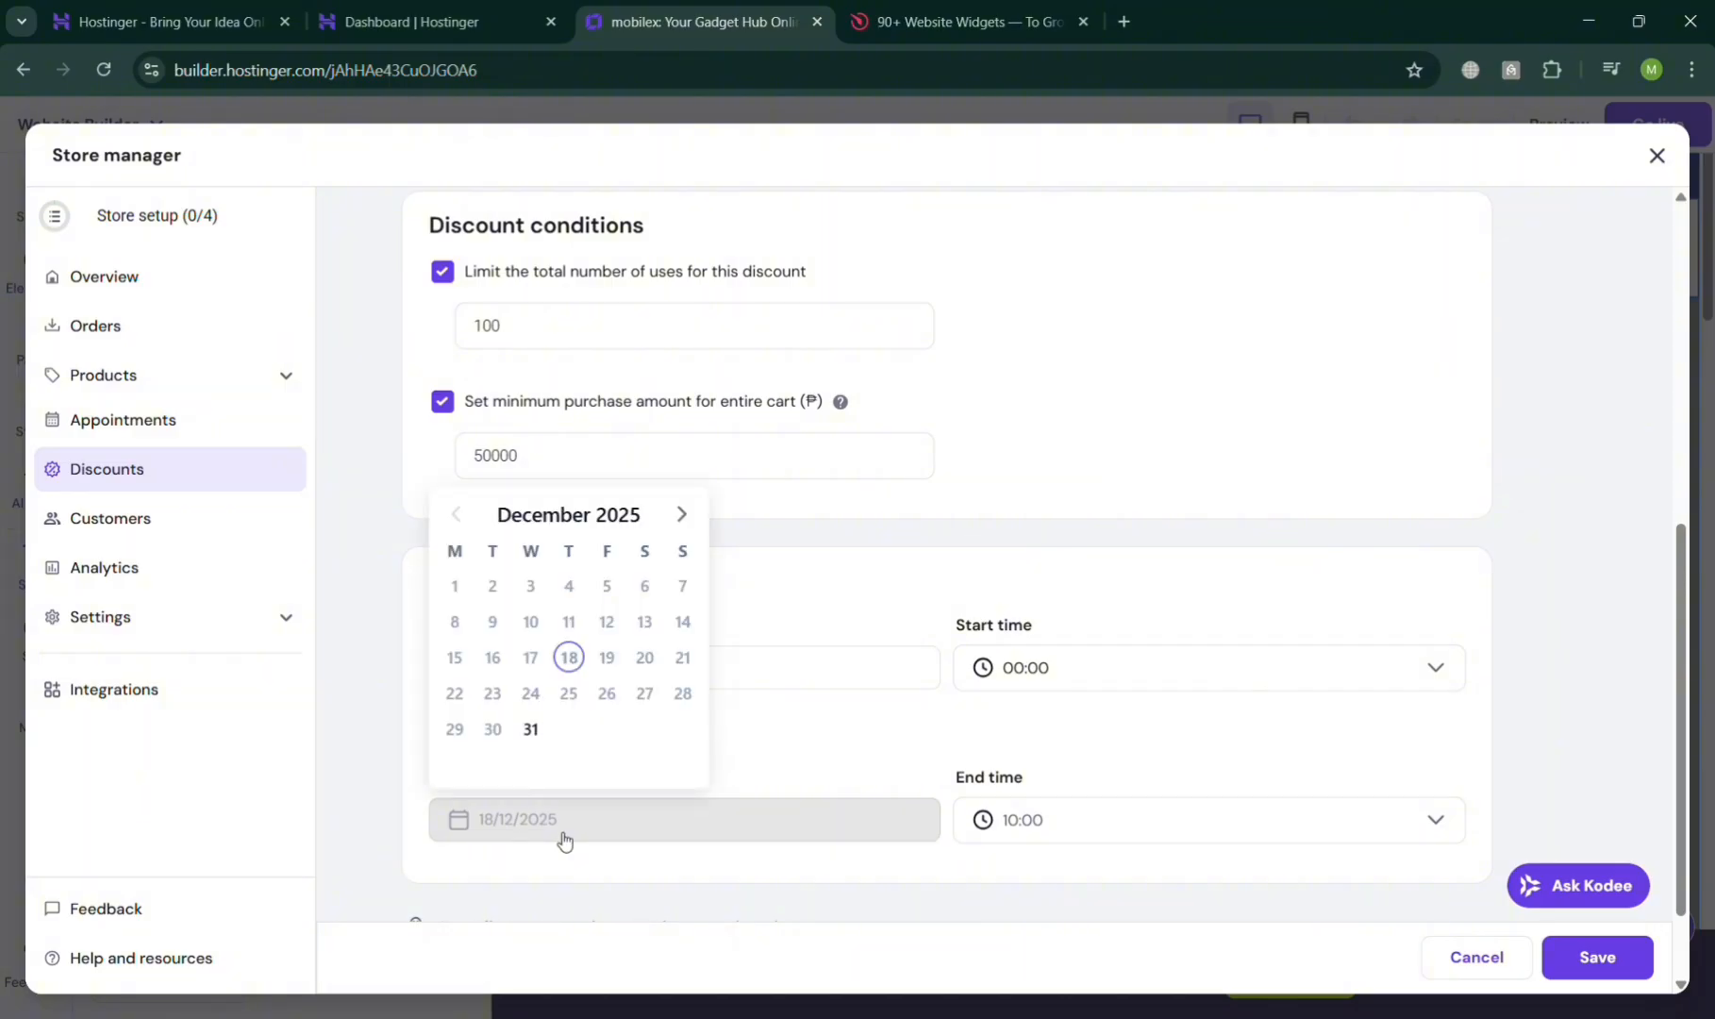
pyautogui.click(681, 514)
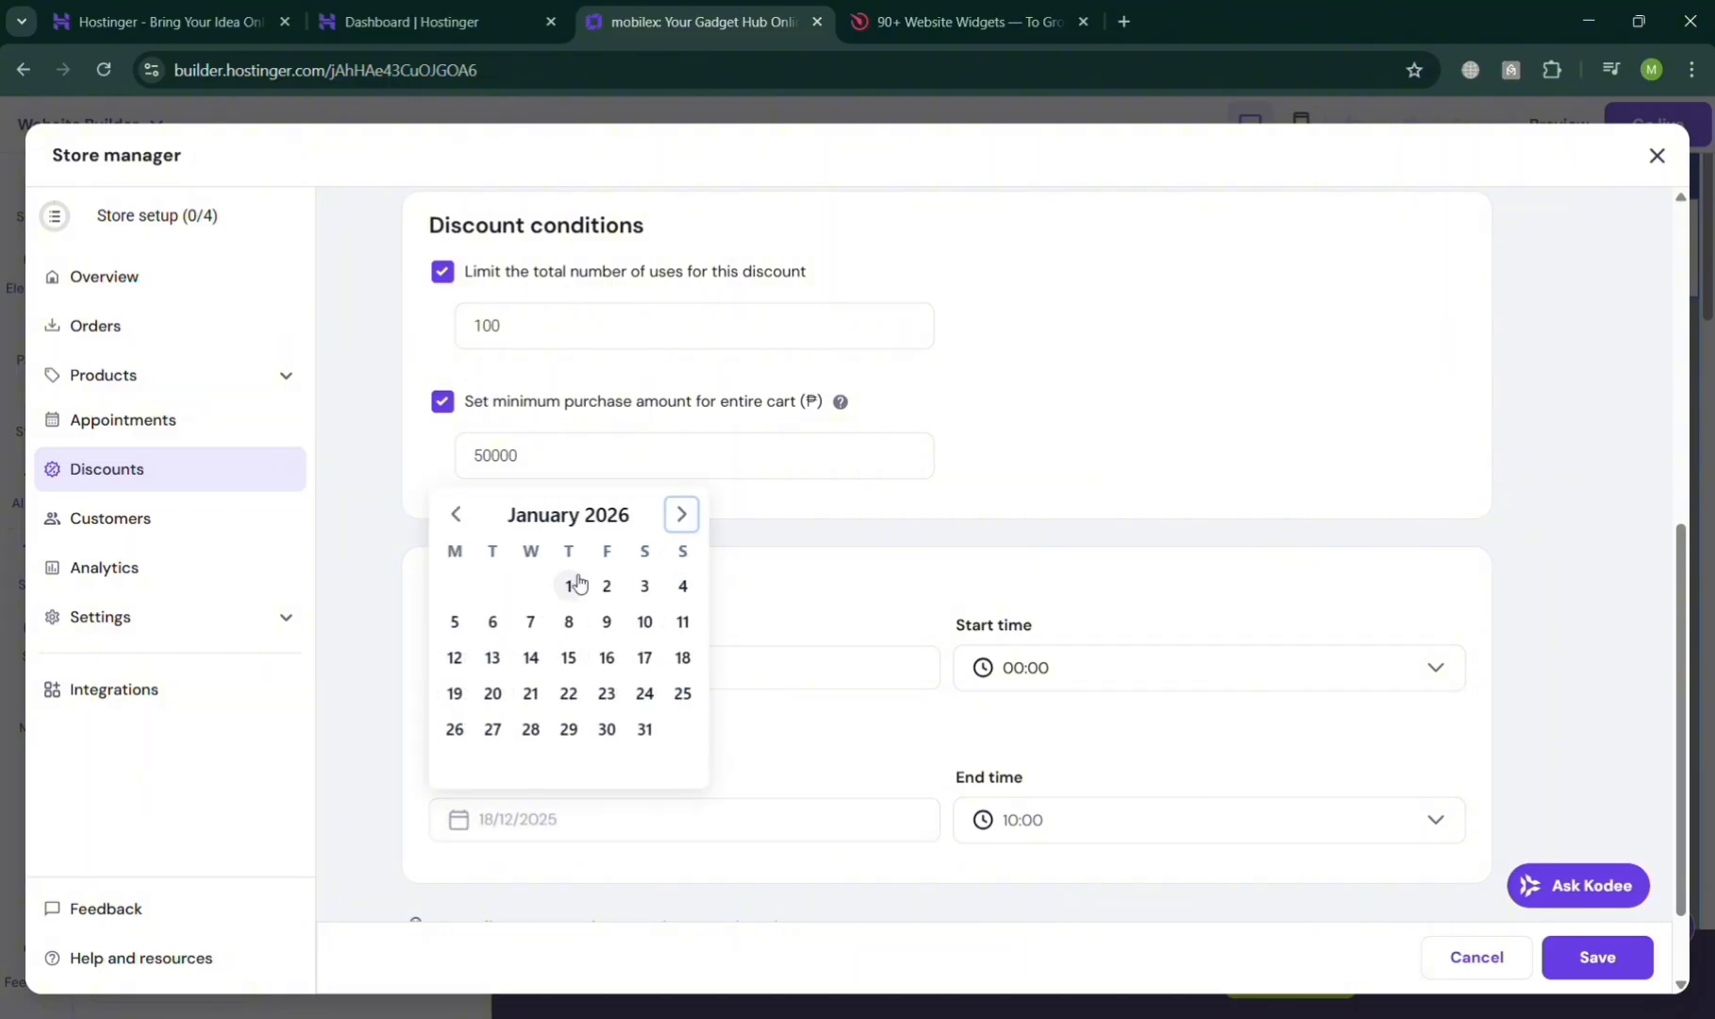
pyautogui.click(608, 588)
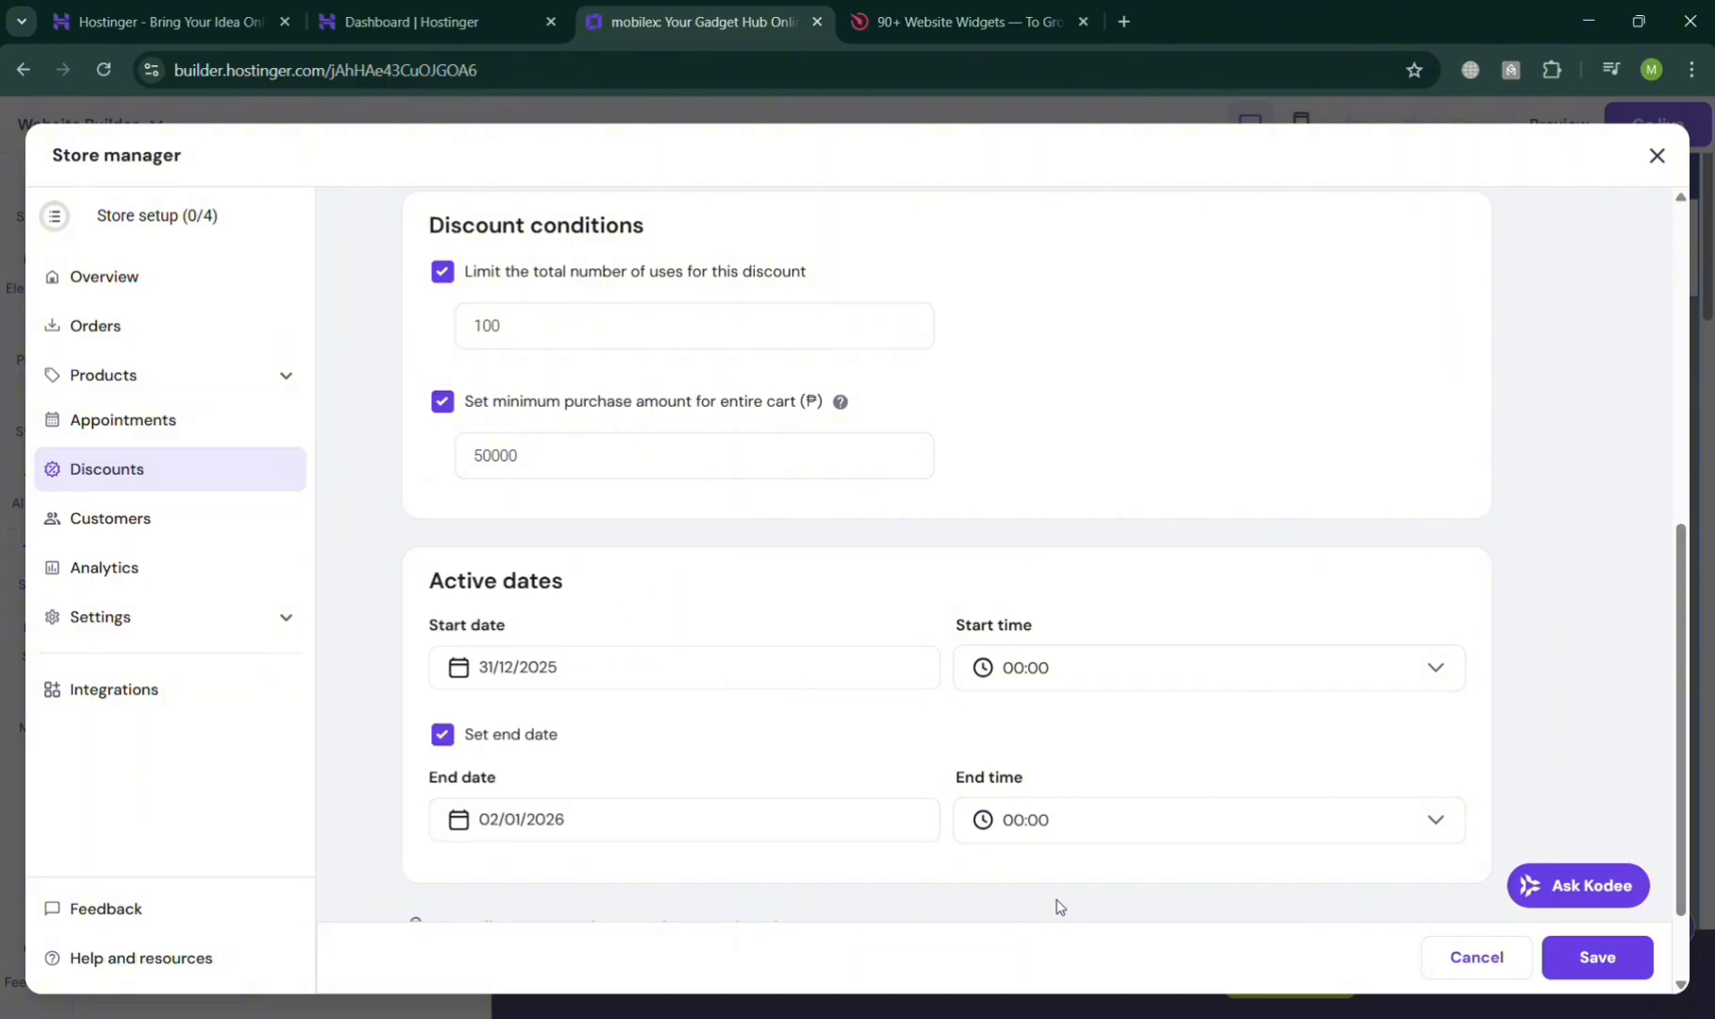
pyautogui.click(1282, 672)
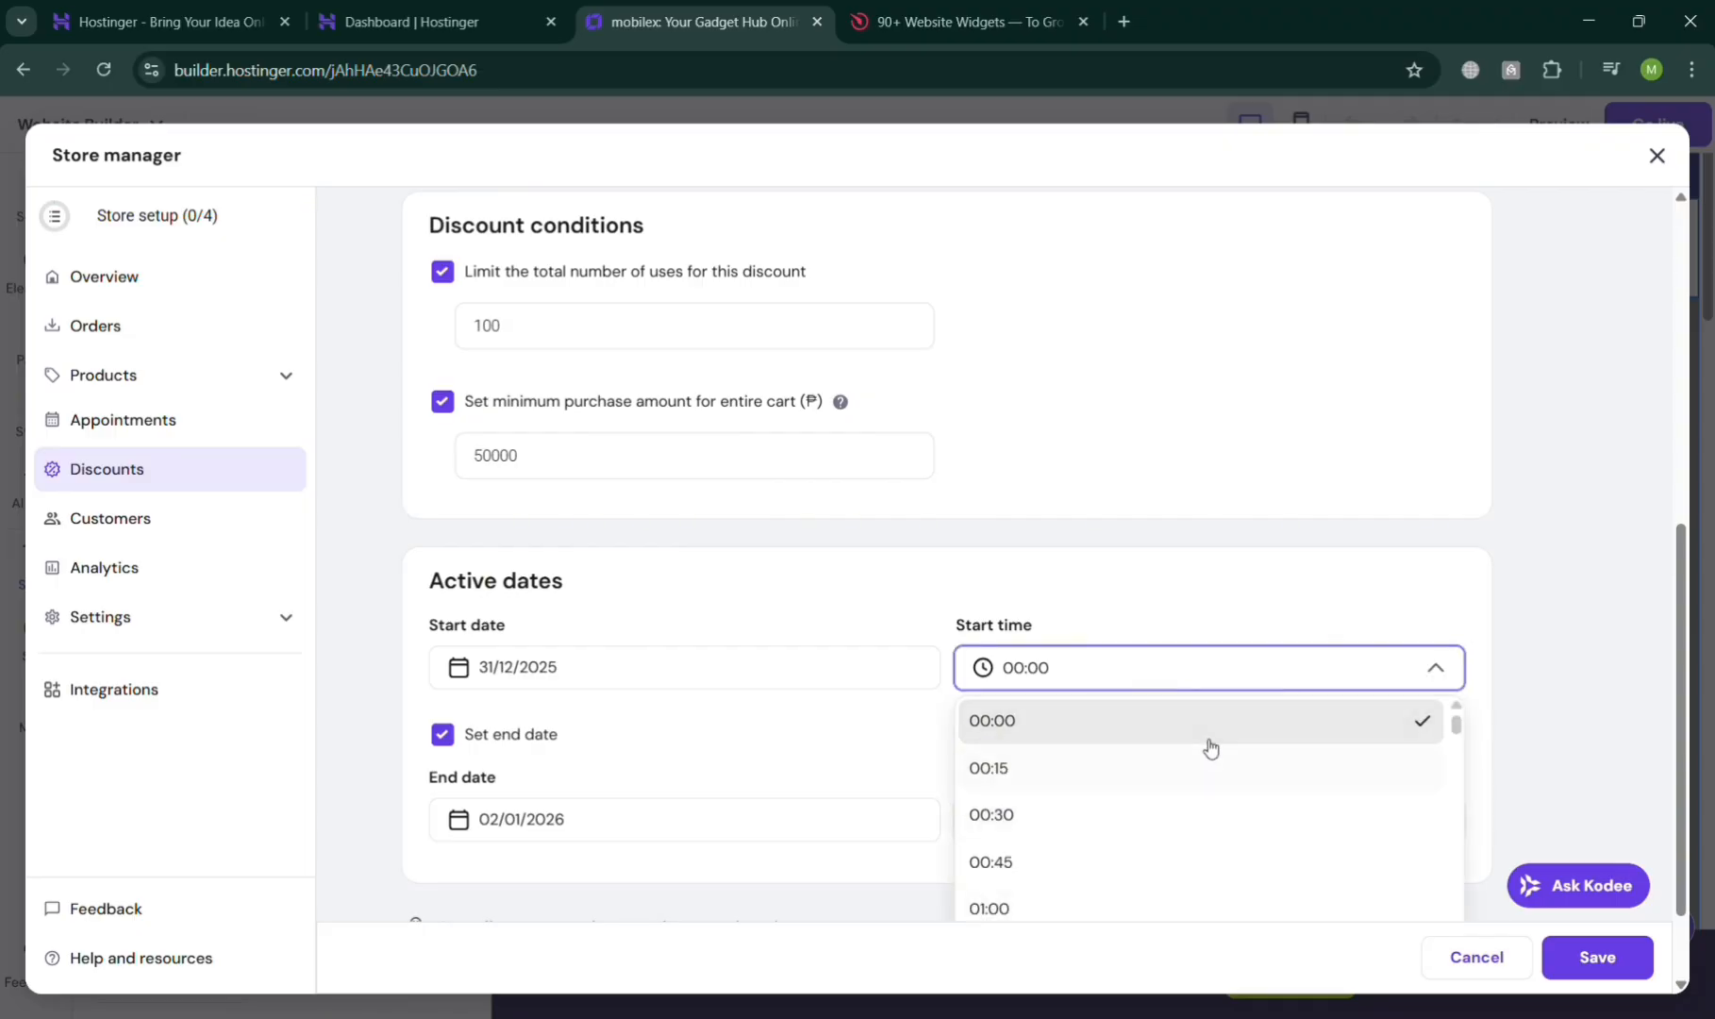
pyautogui.click(1207, 742)
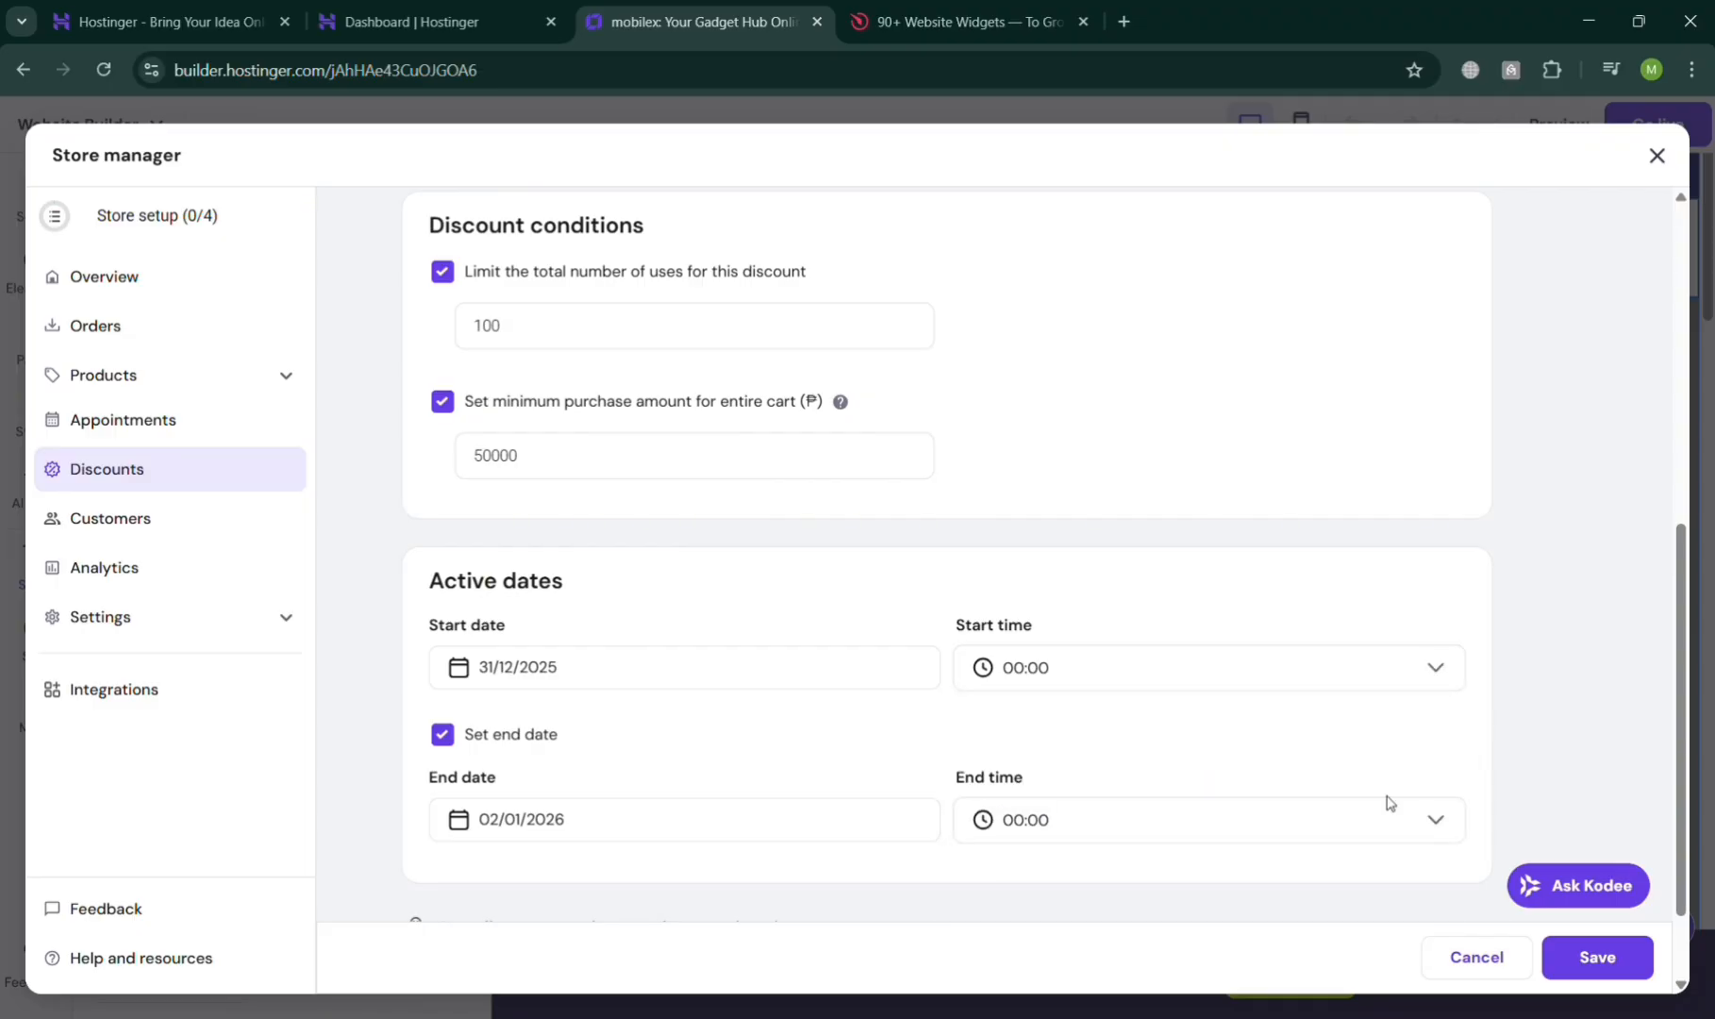
pyautogui.scroll(7, 924, 479)
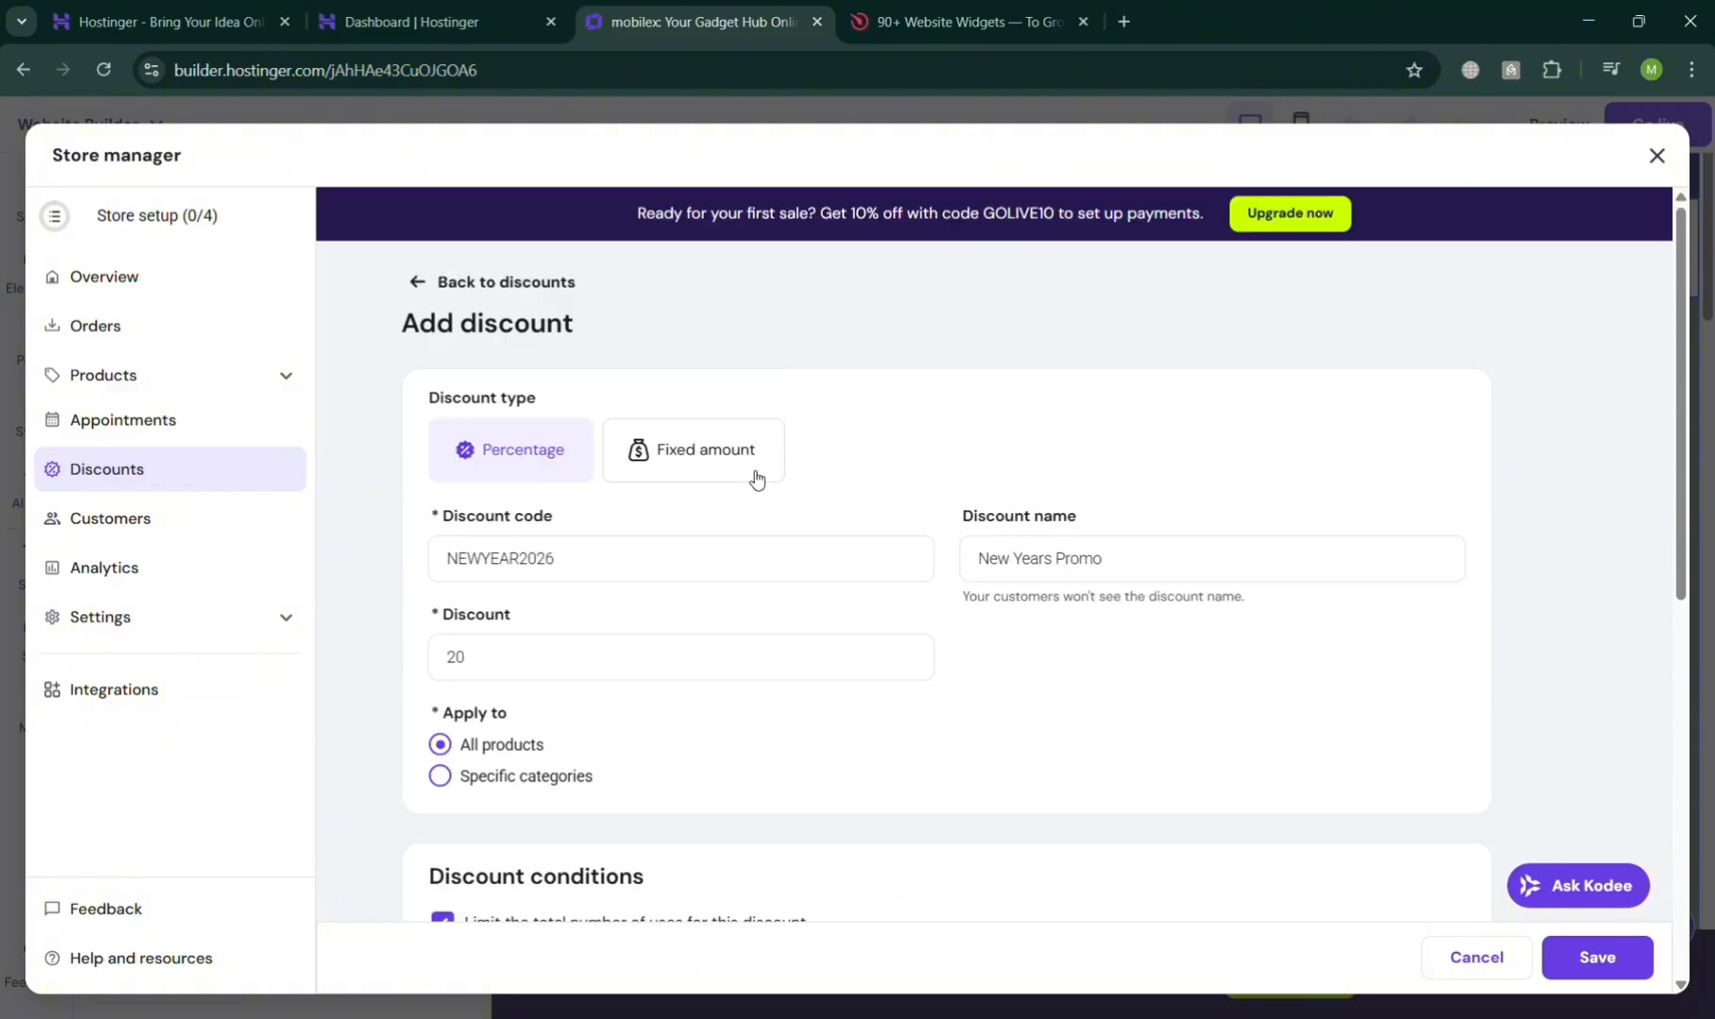
pyautogui.click(1639, 956)
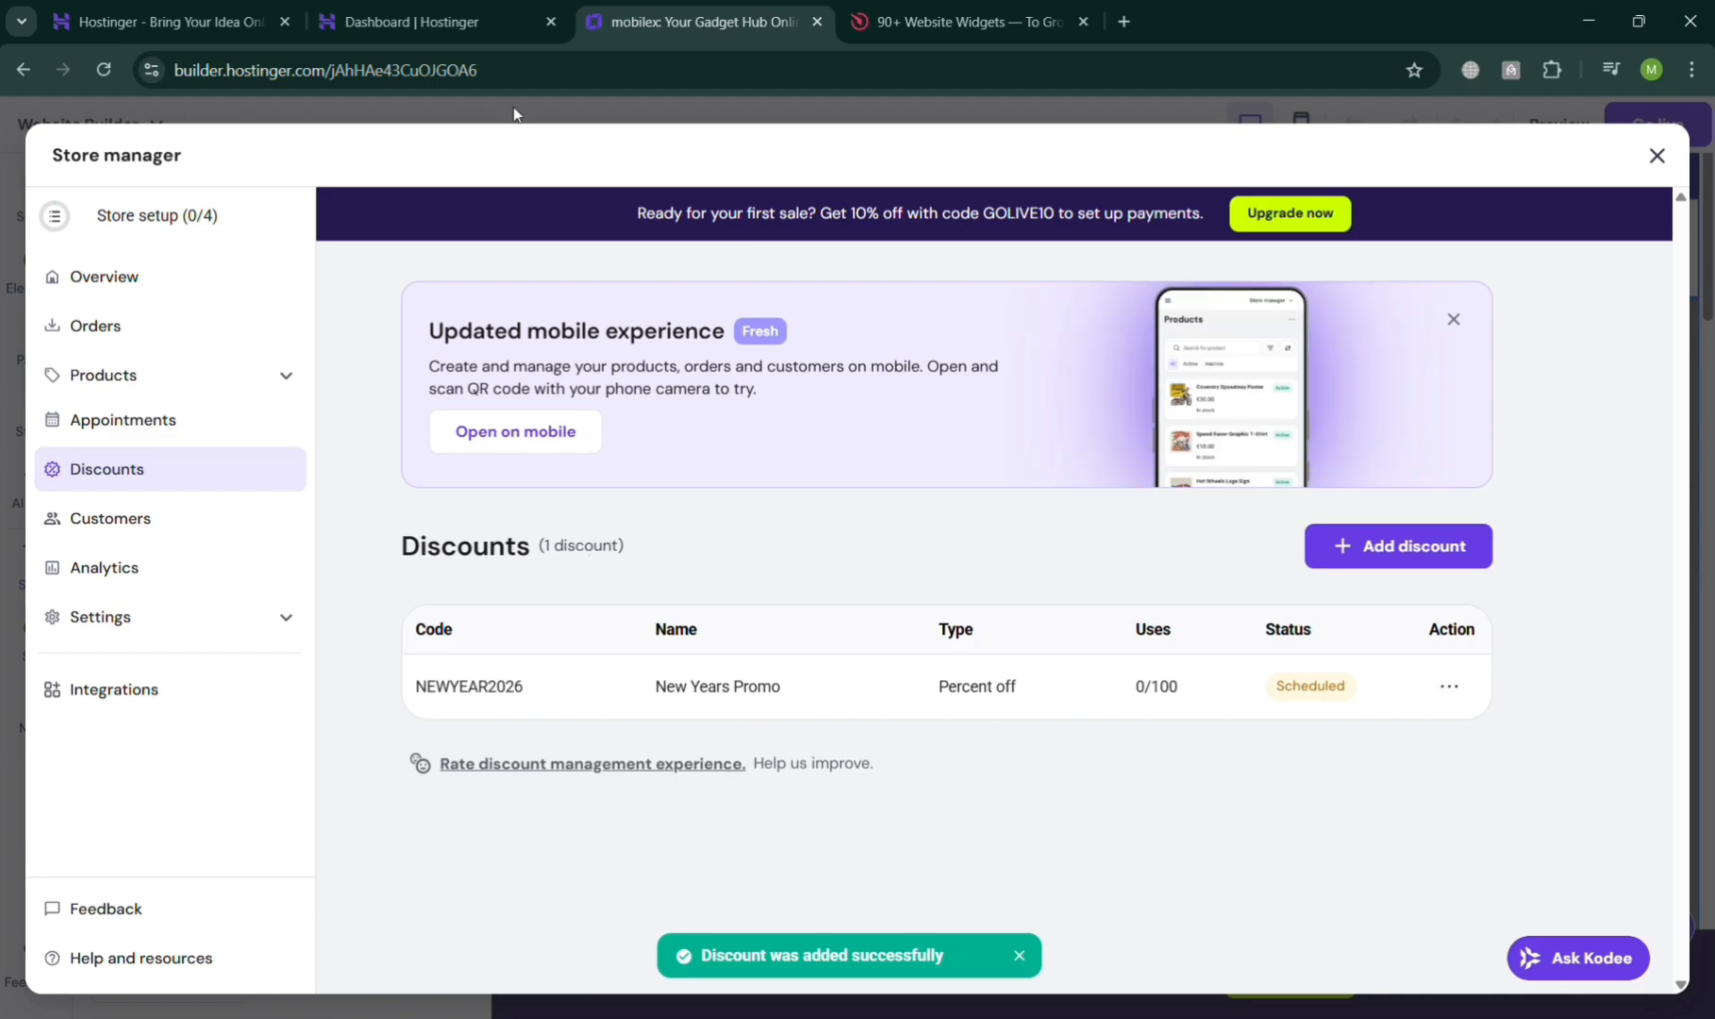
# Switch to the Elfsight website and start creating a free Popup widget from its e-commerce widgets
pyautogui.click(976, 8)
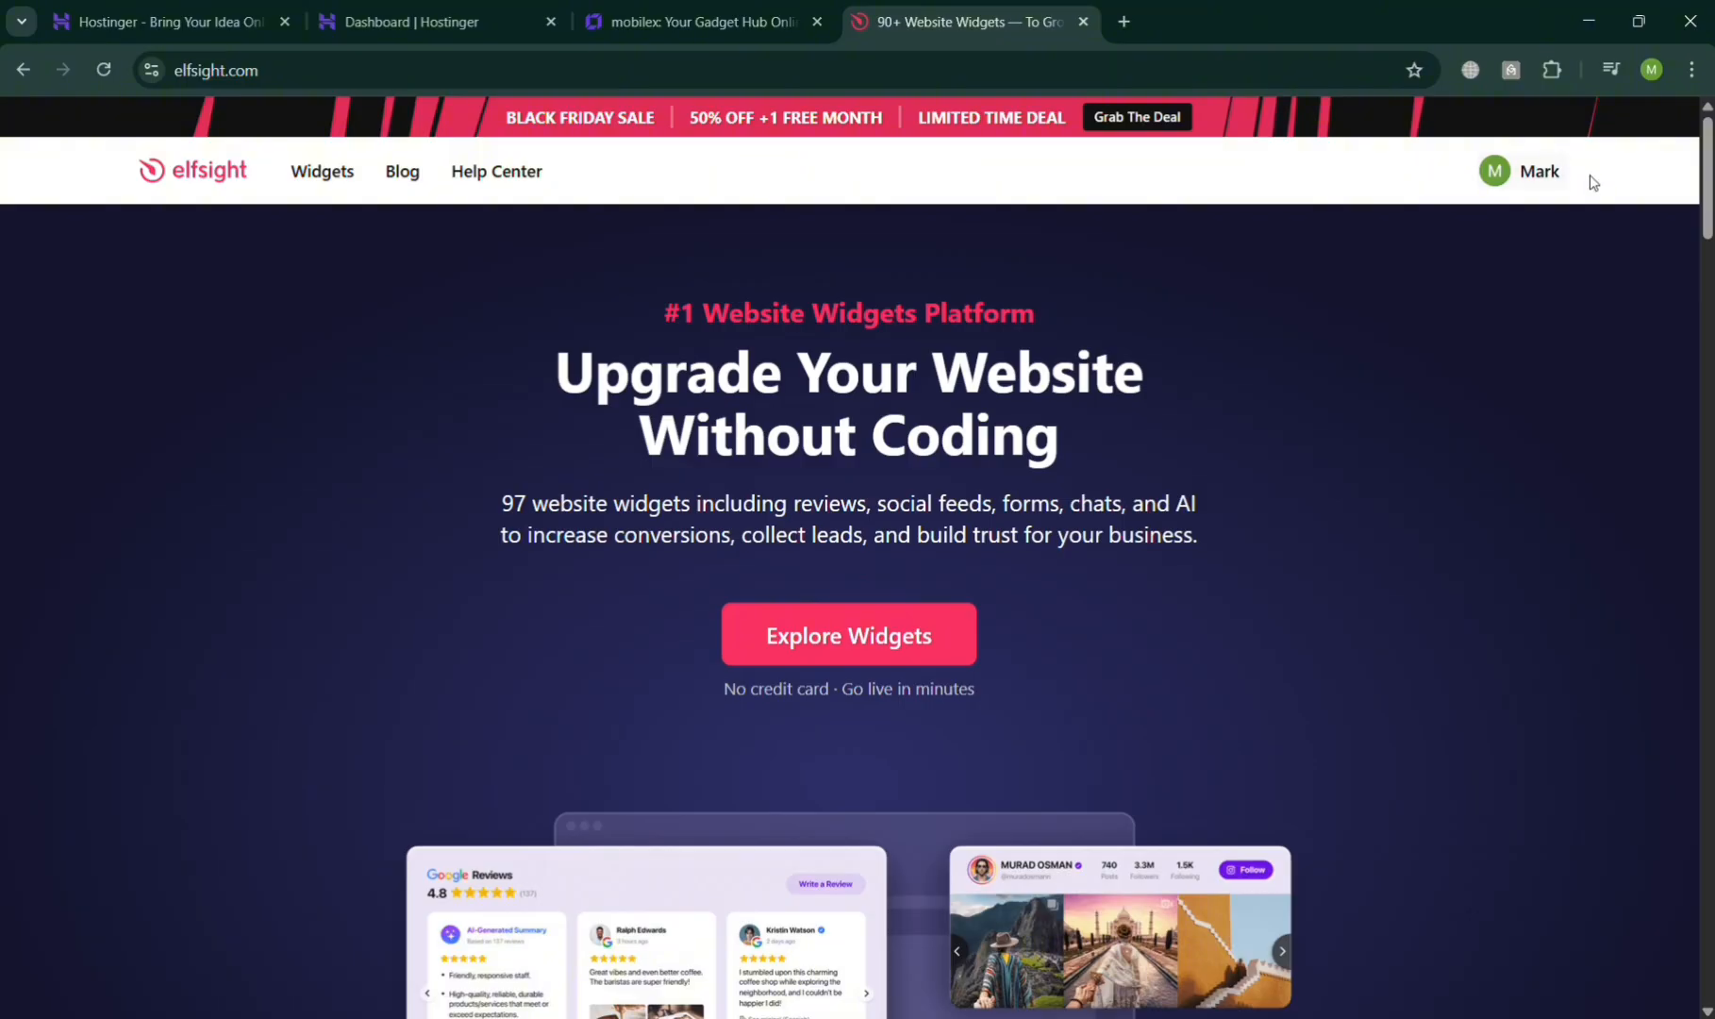
pyautogui.moveTo(323, 171)
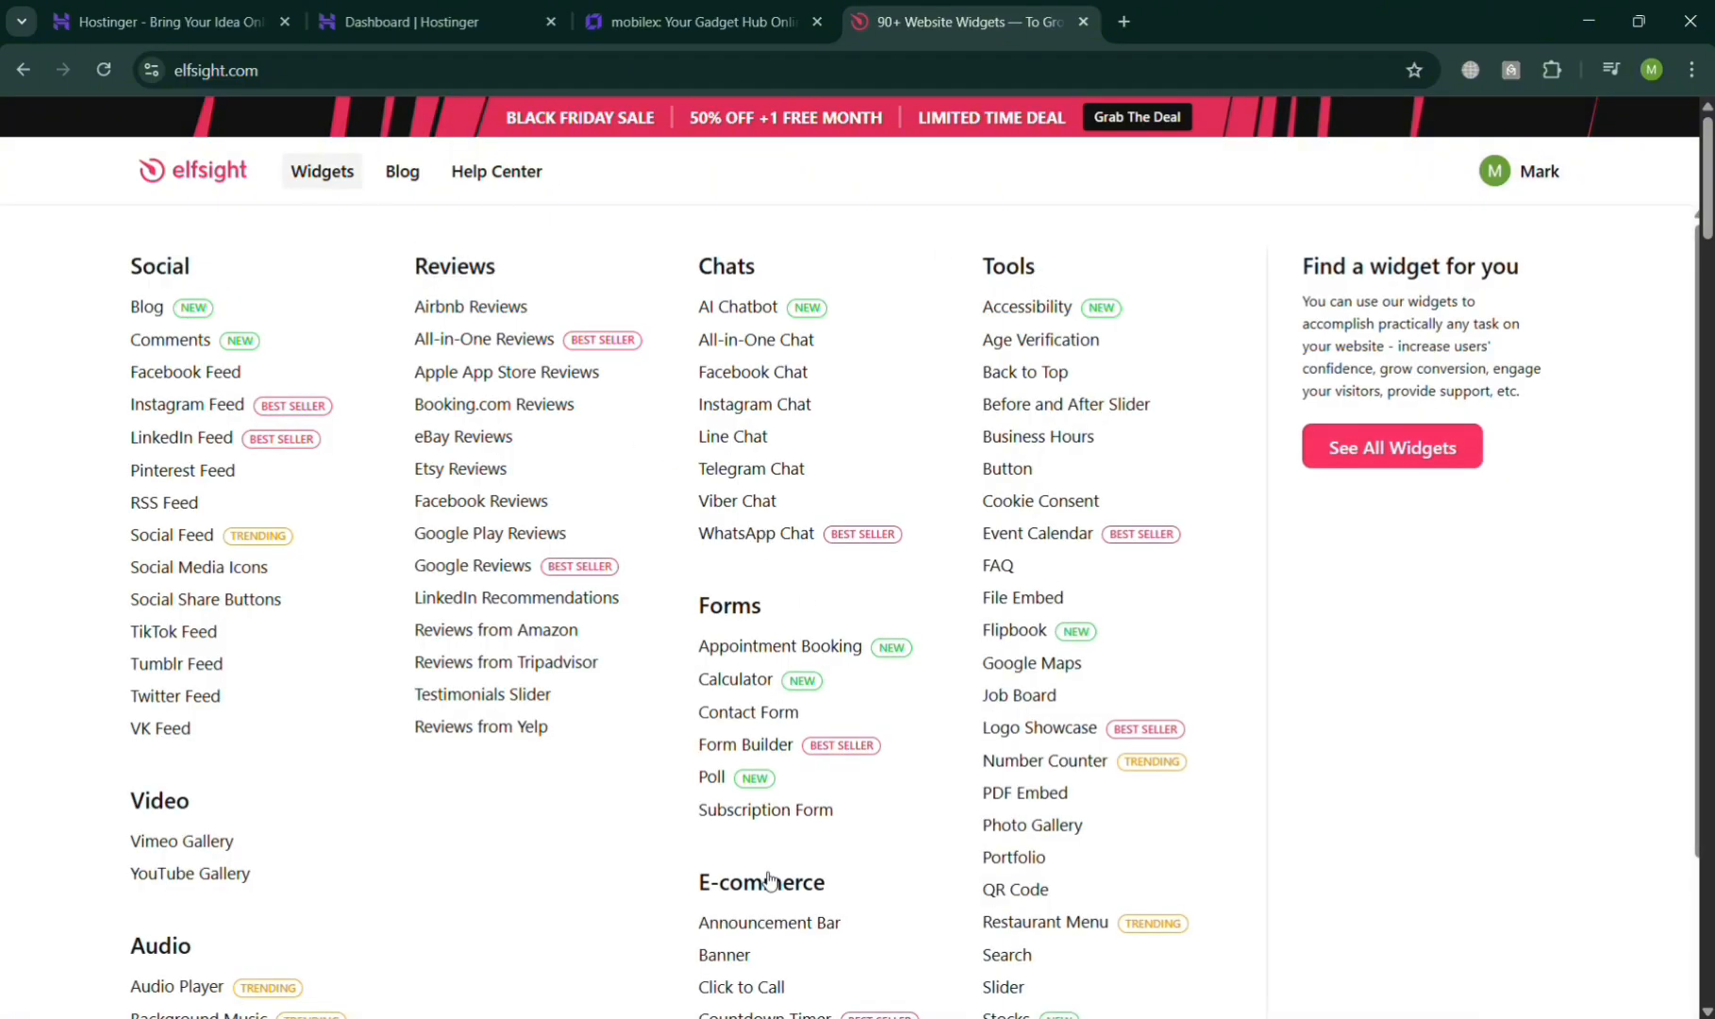
pyautogui.scroll(-3, 769, 882)
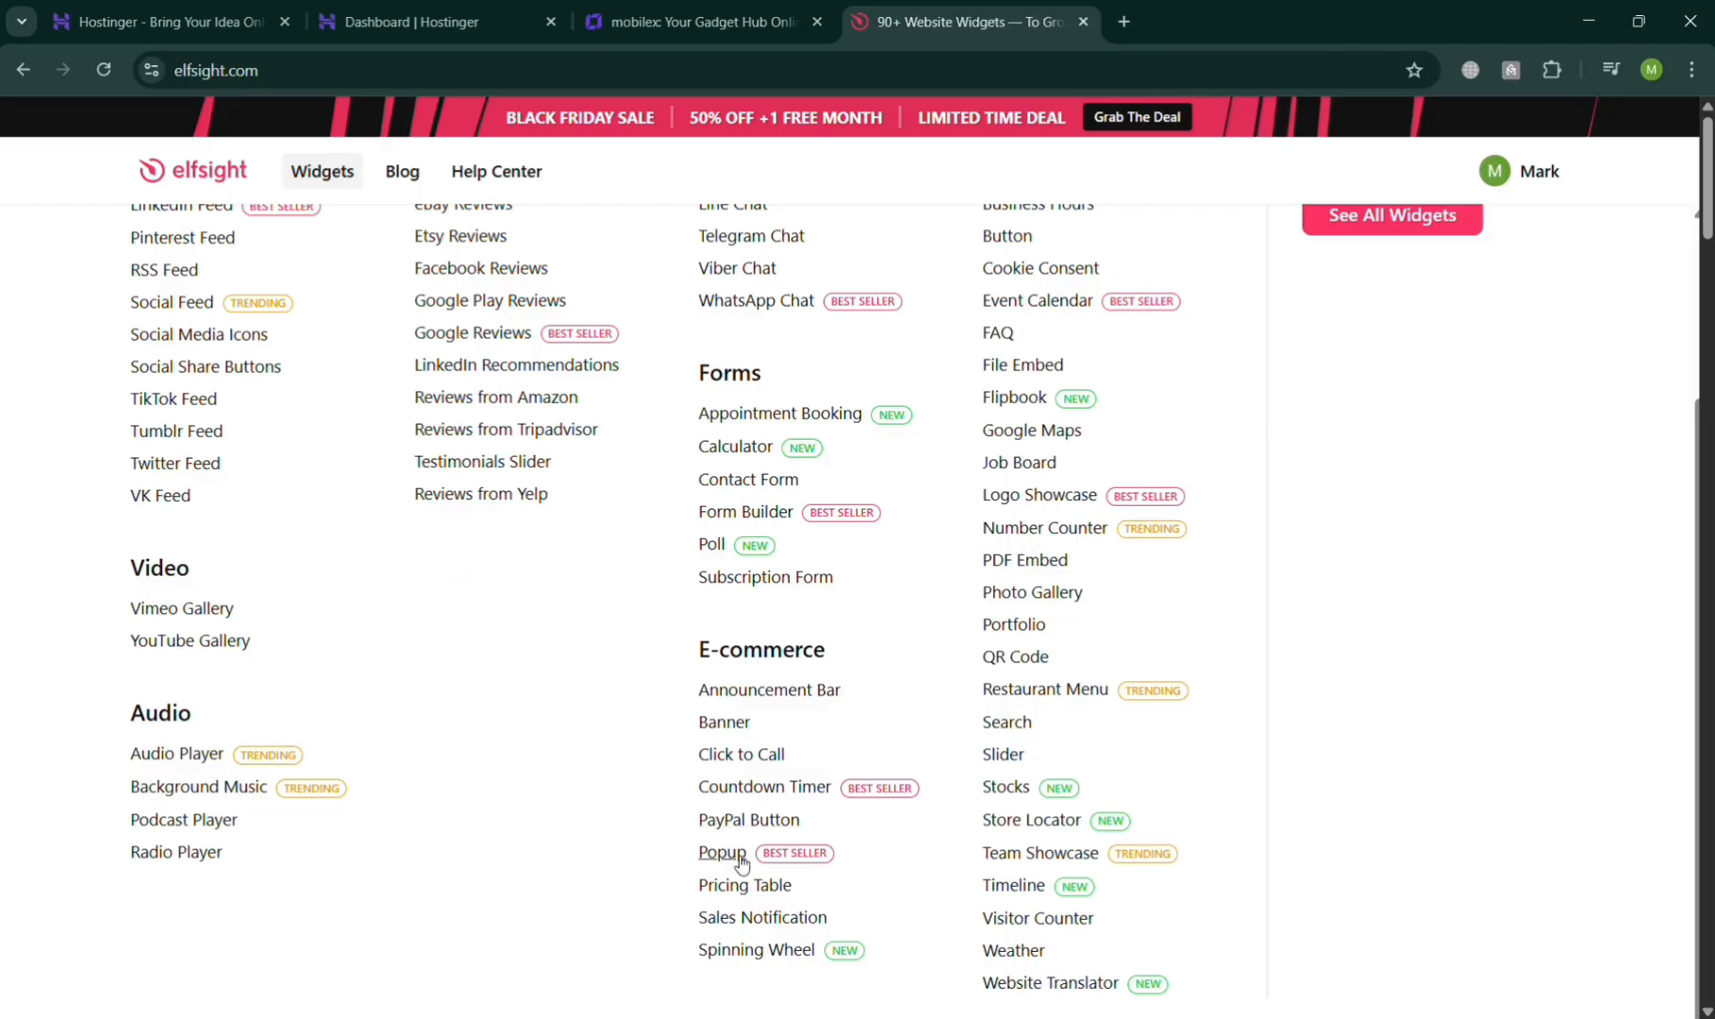
pyautogui.click(731, 861)
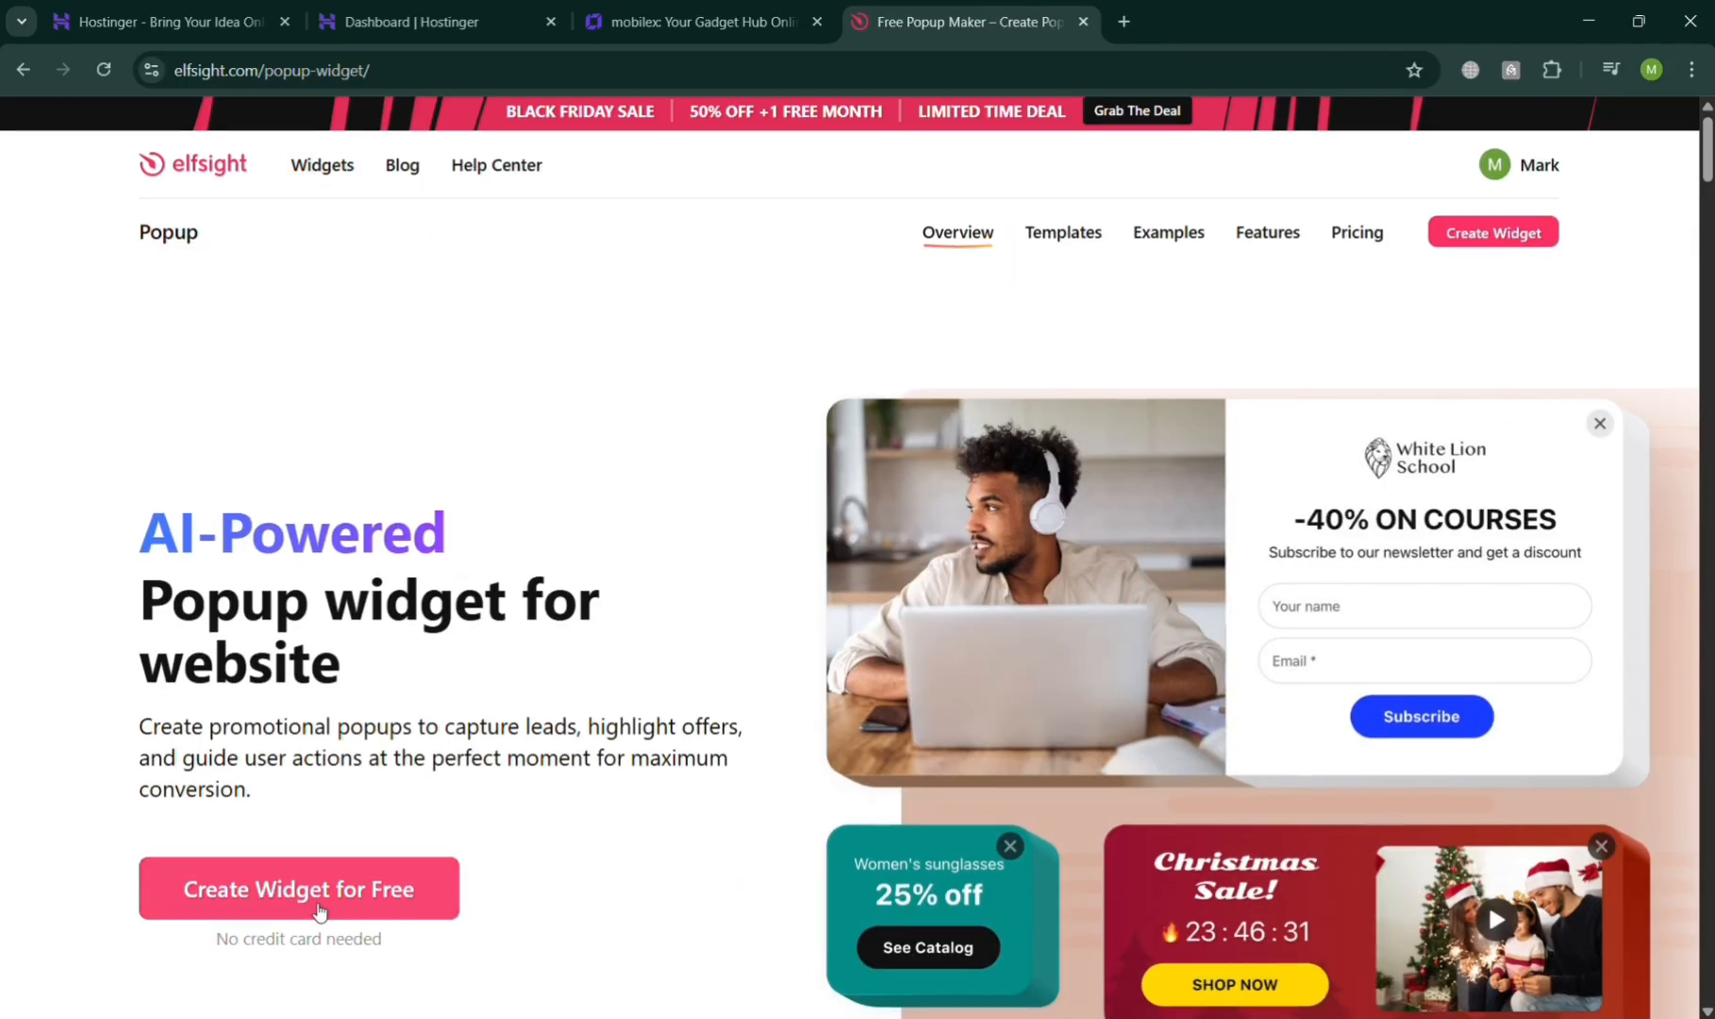
pyautogui.click(318, 904)
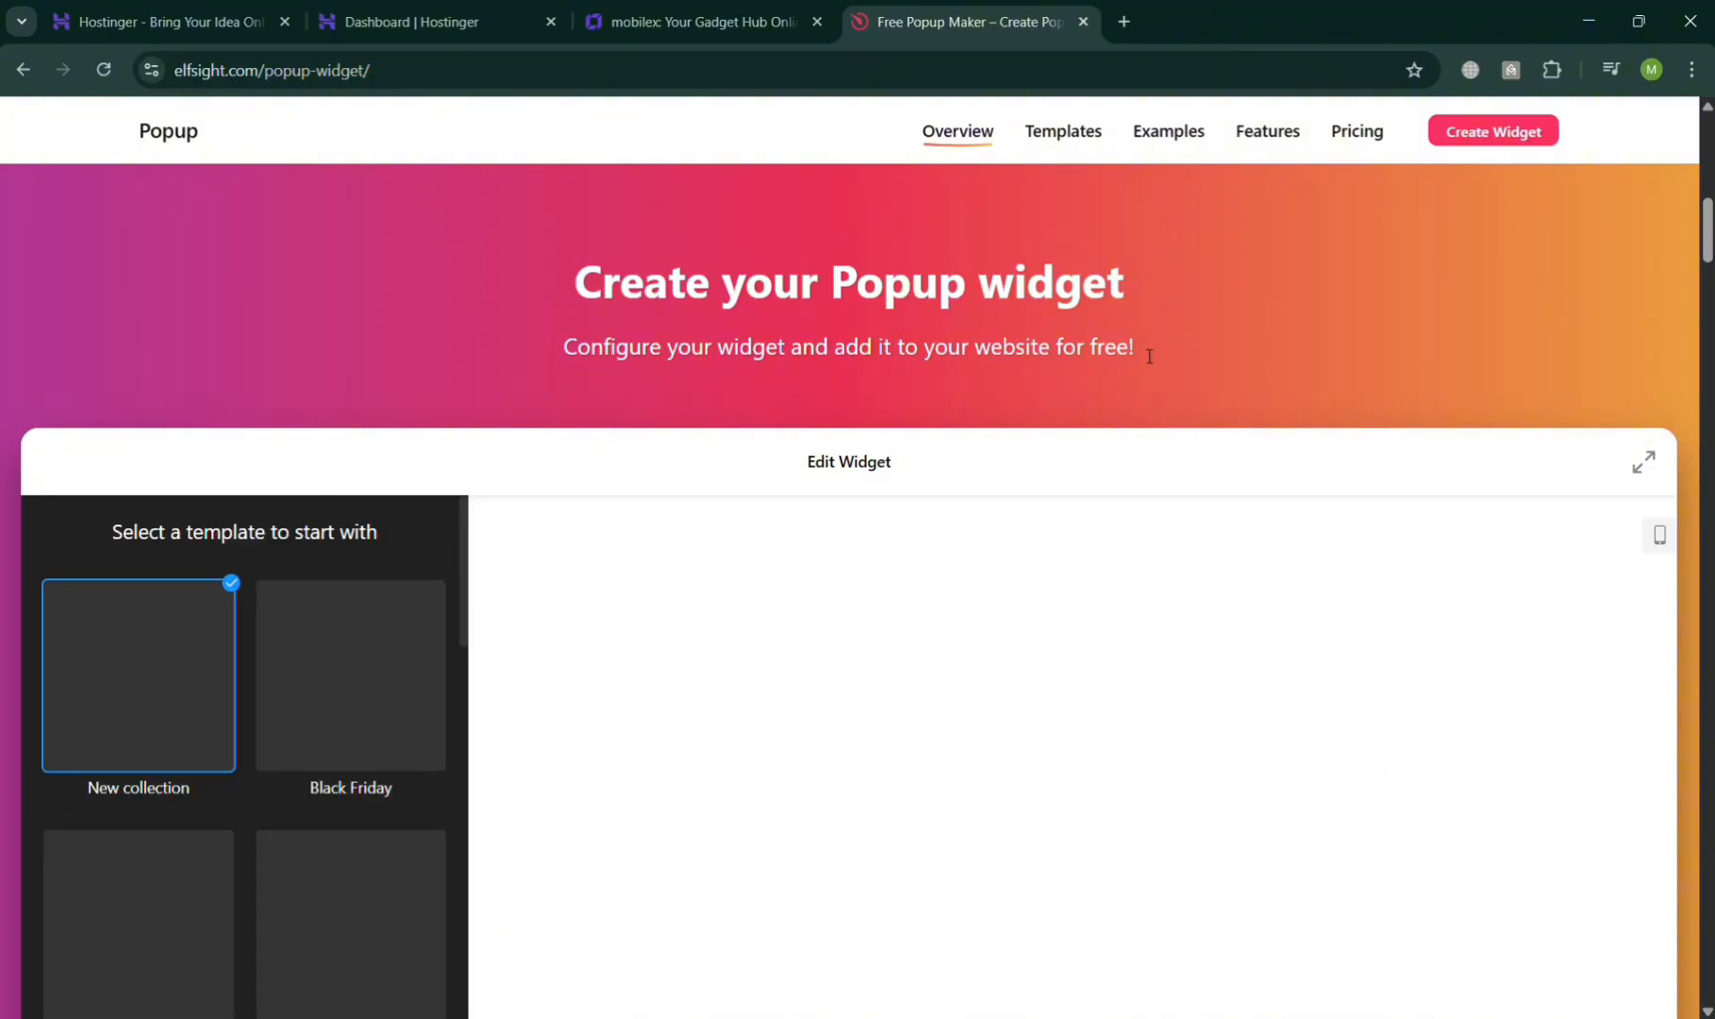
# Preview the Black Friday, Exit Intent and Black Friday Coupon popup templates
pyautogui.scroll(-3, 1153, 353)
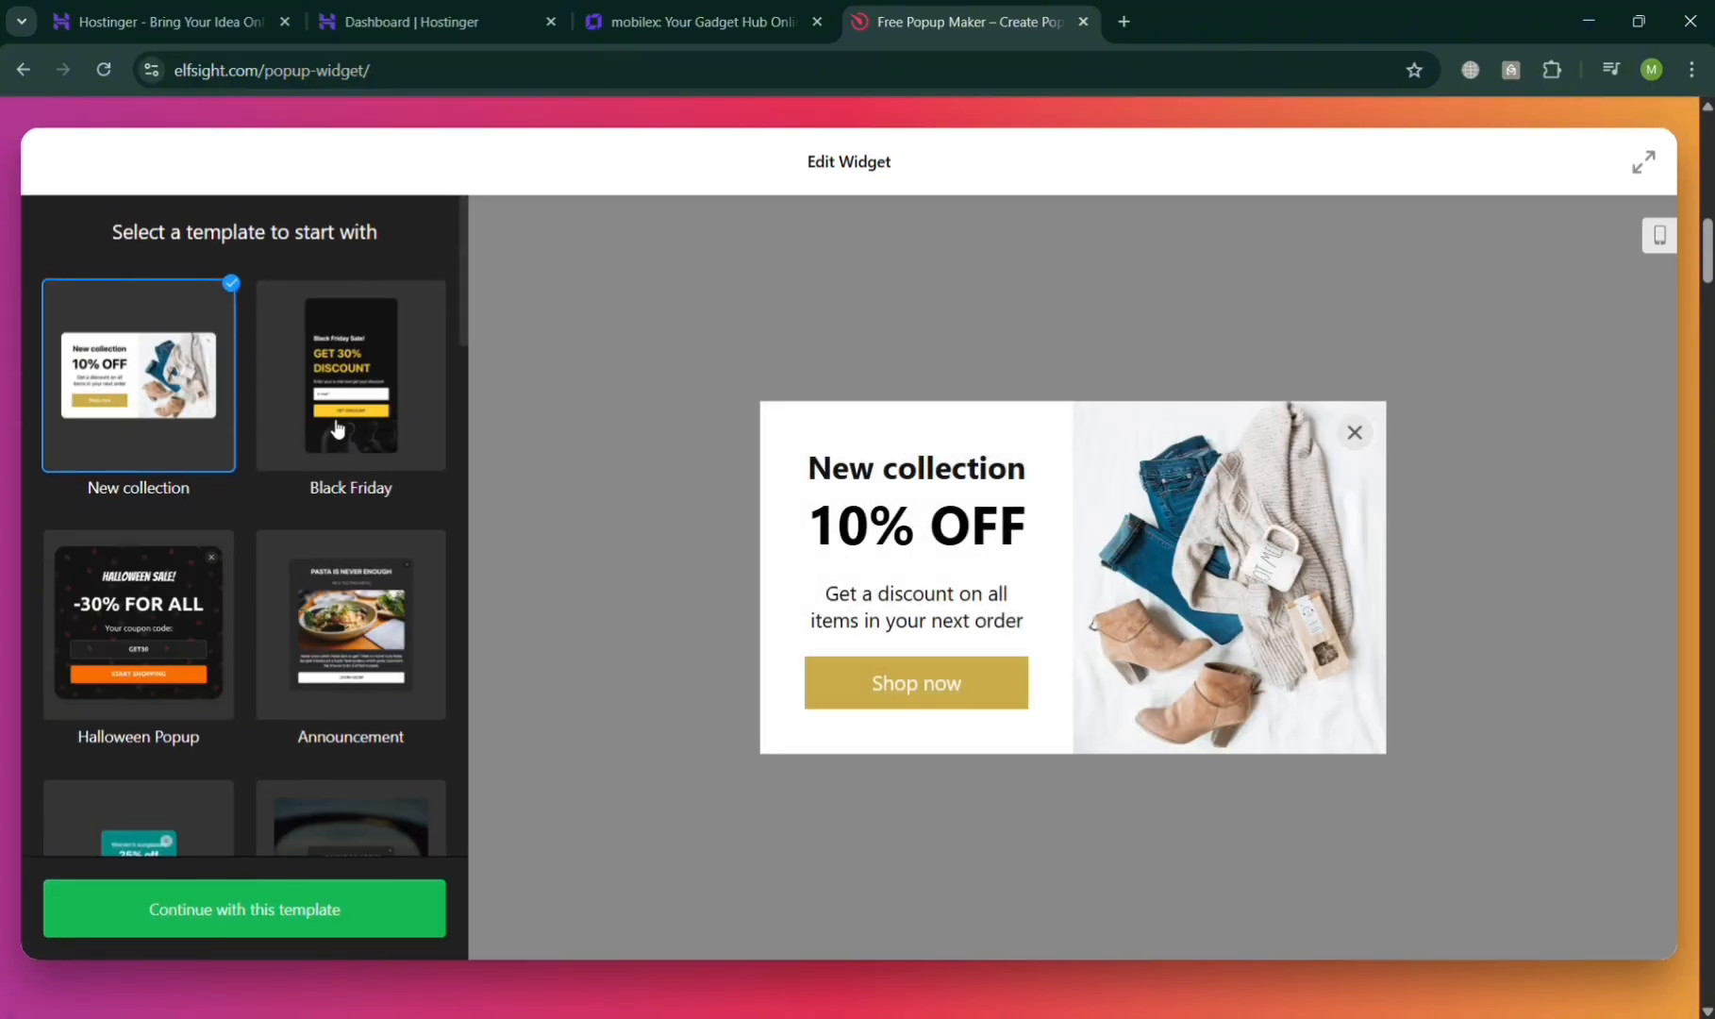
pyautogui.click(337, 429)
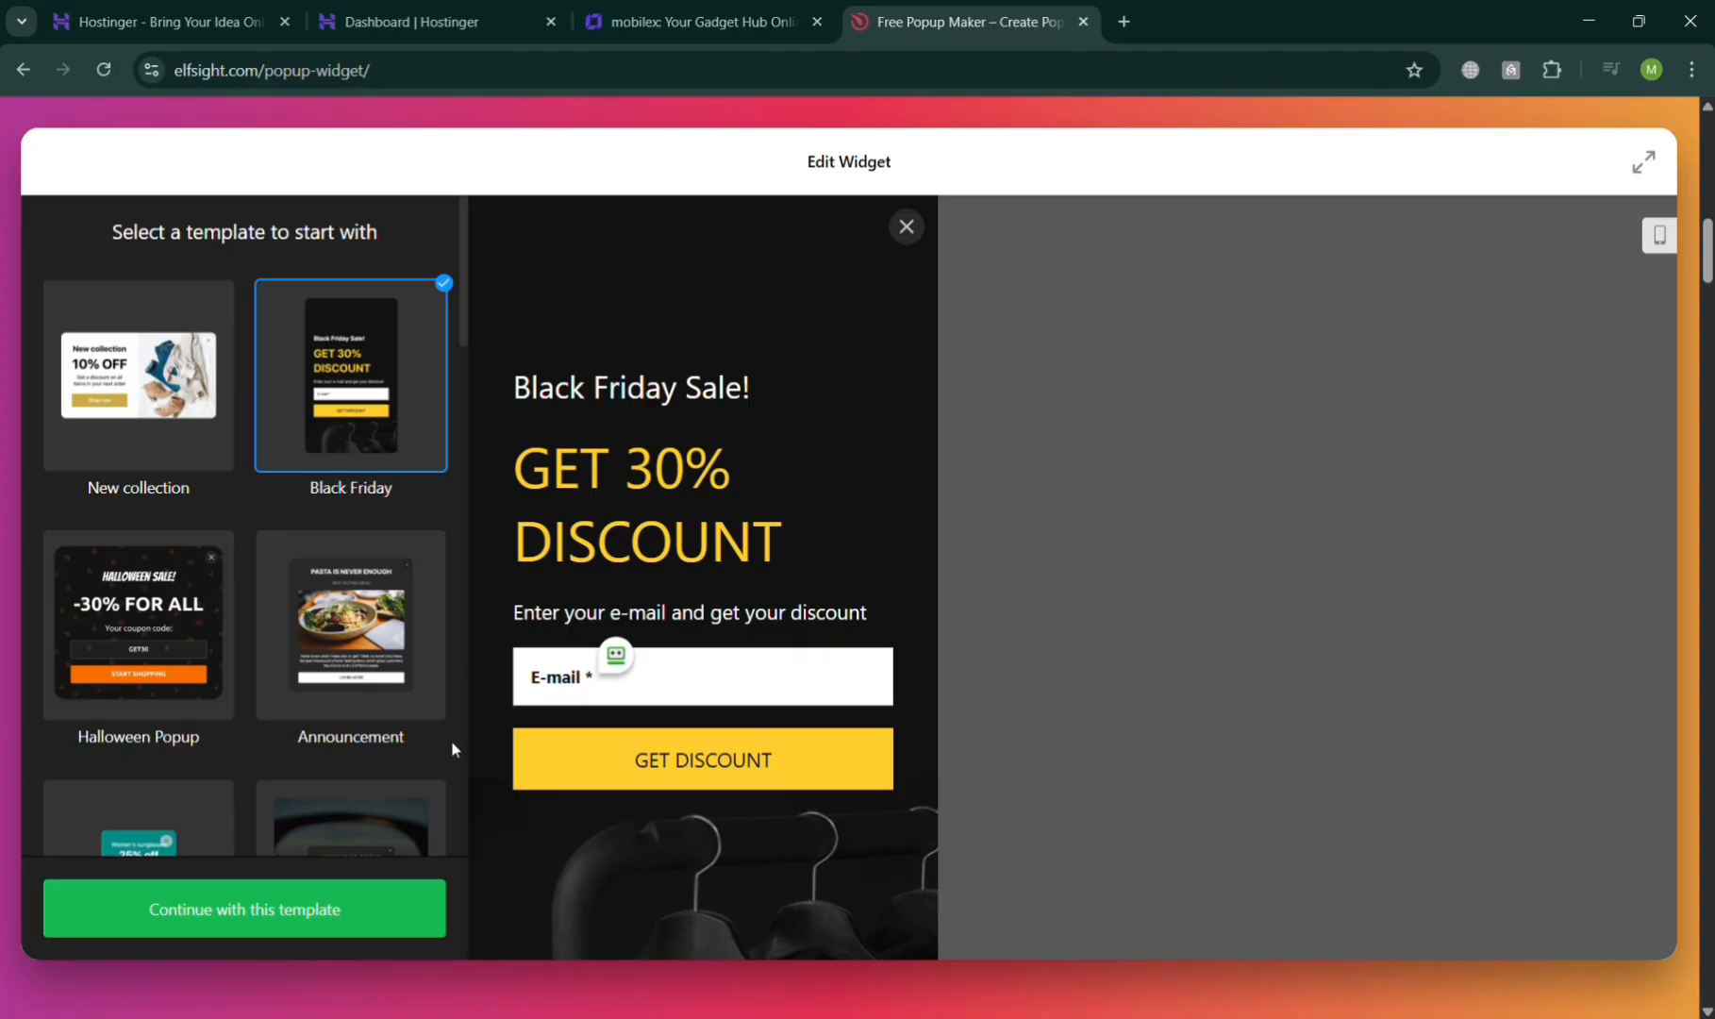
pyautogui.scroll(-5, 337, 672)
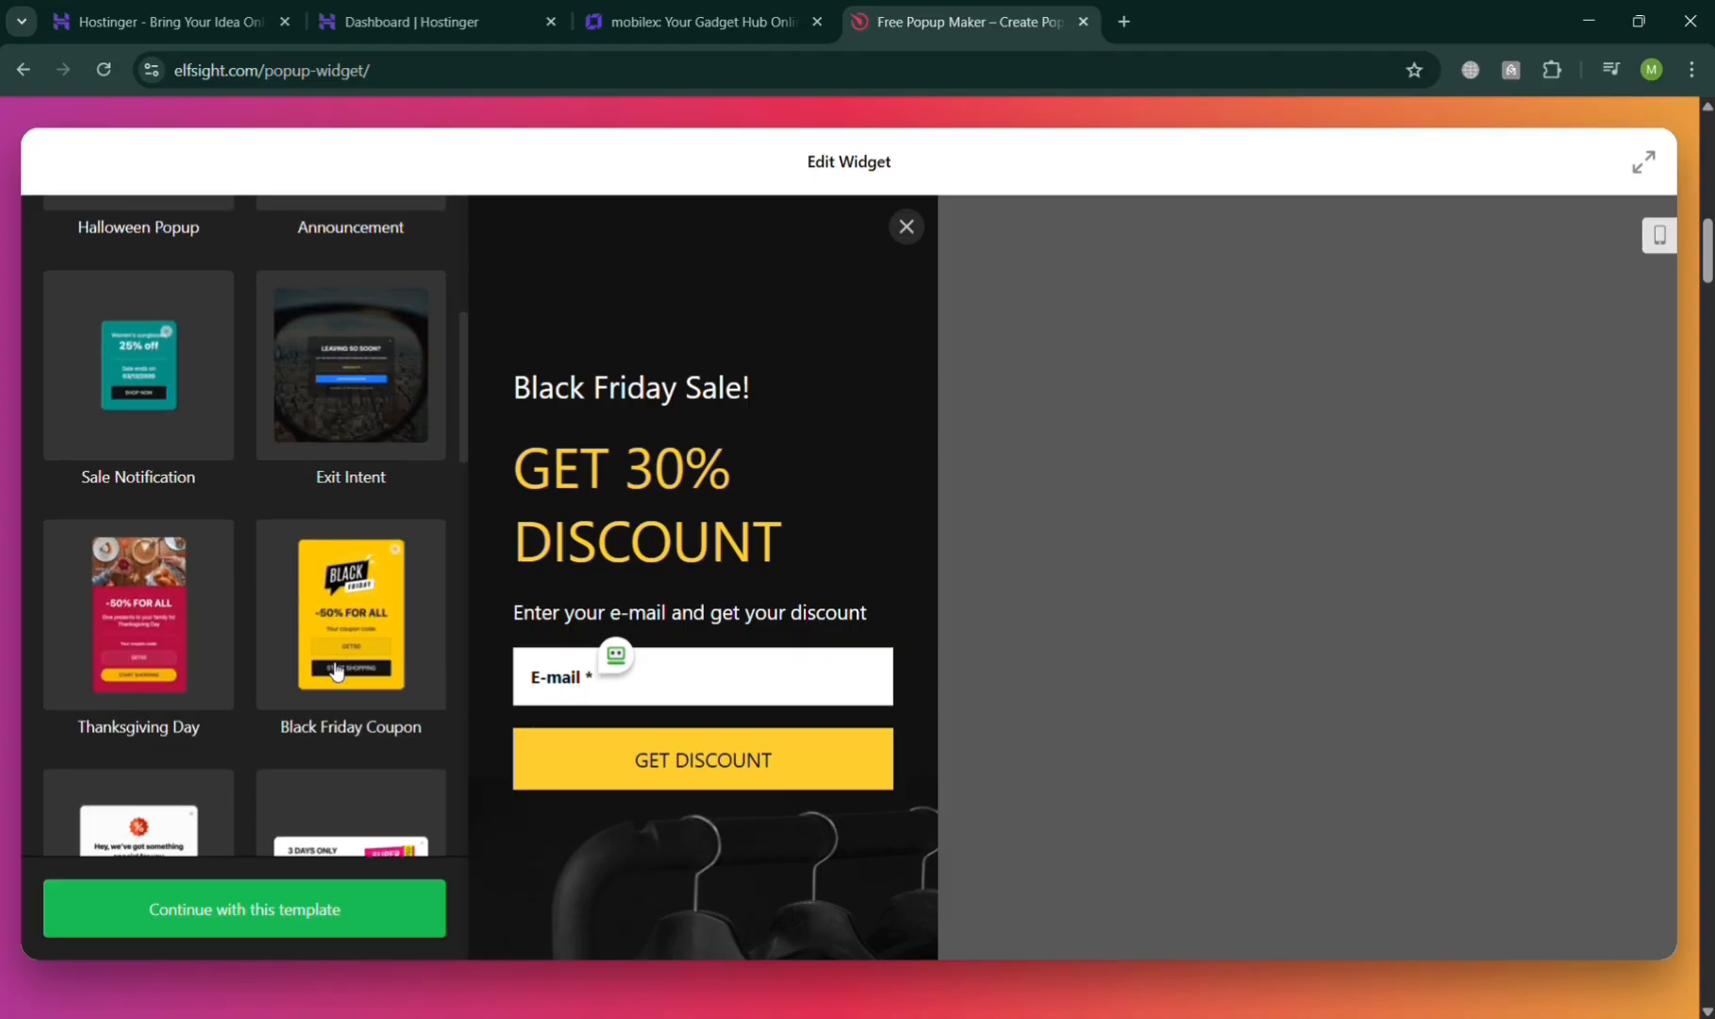
pyautogui.click(368, 379)
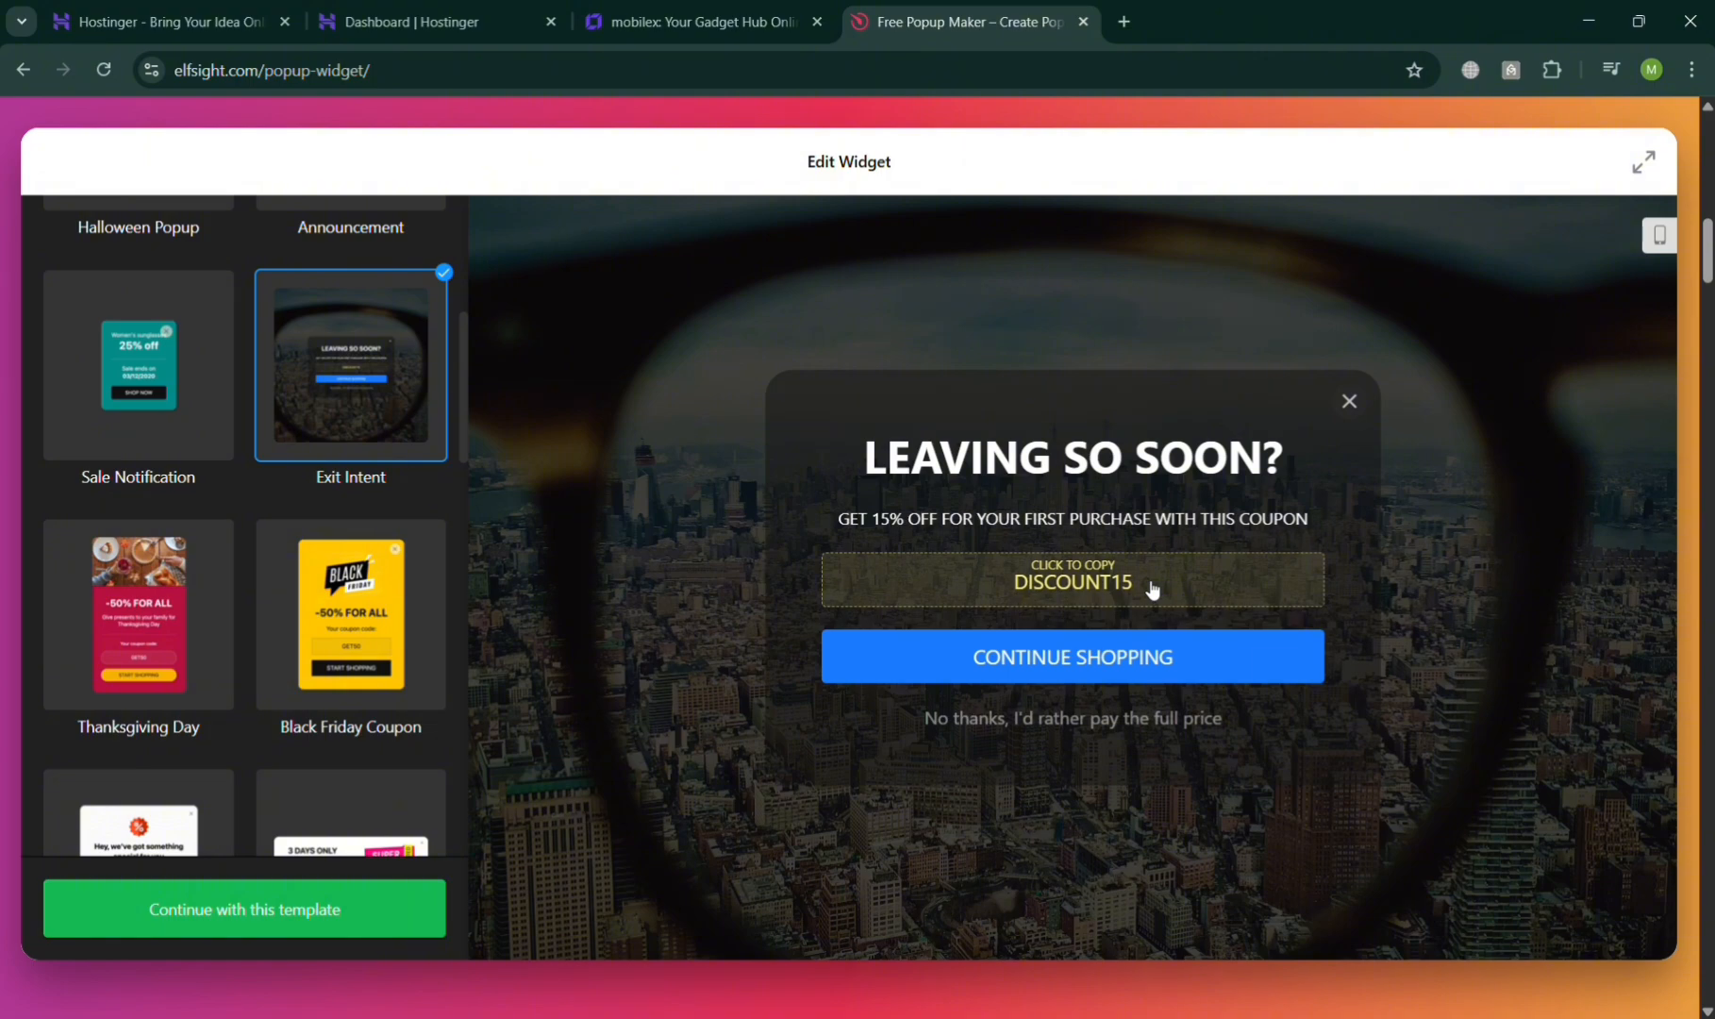
pyautogui.click(1151, 590)
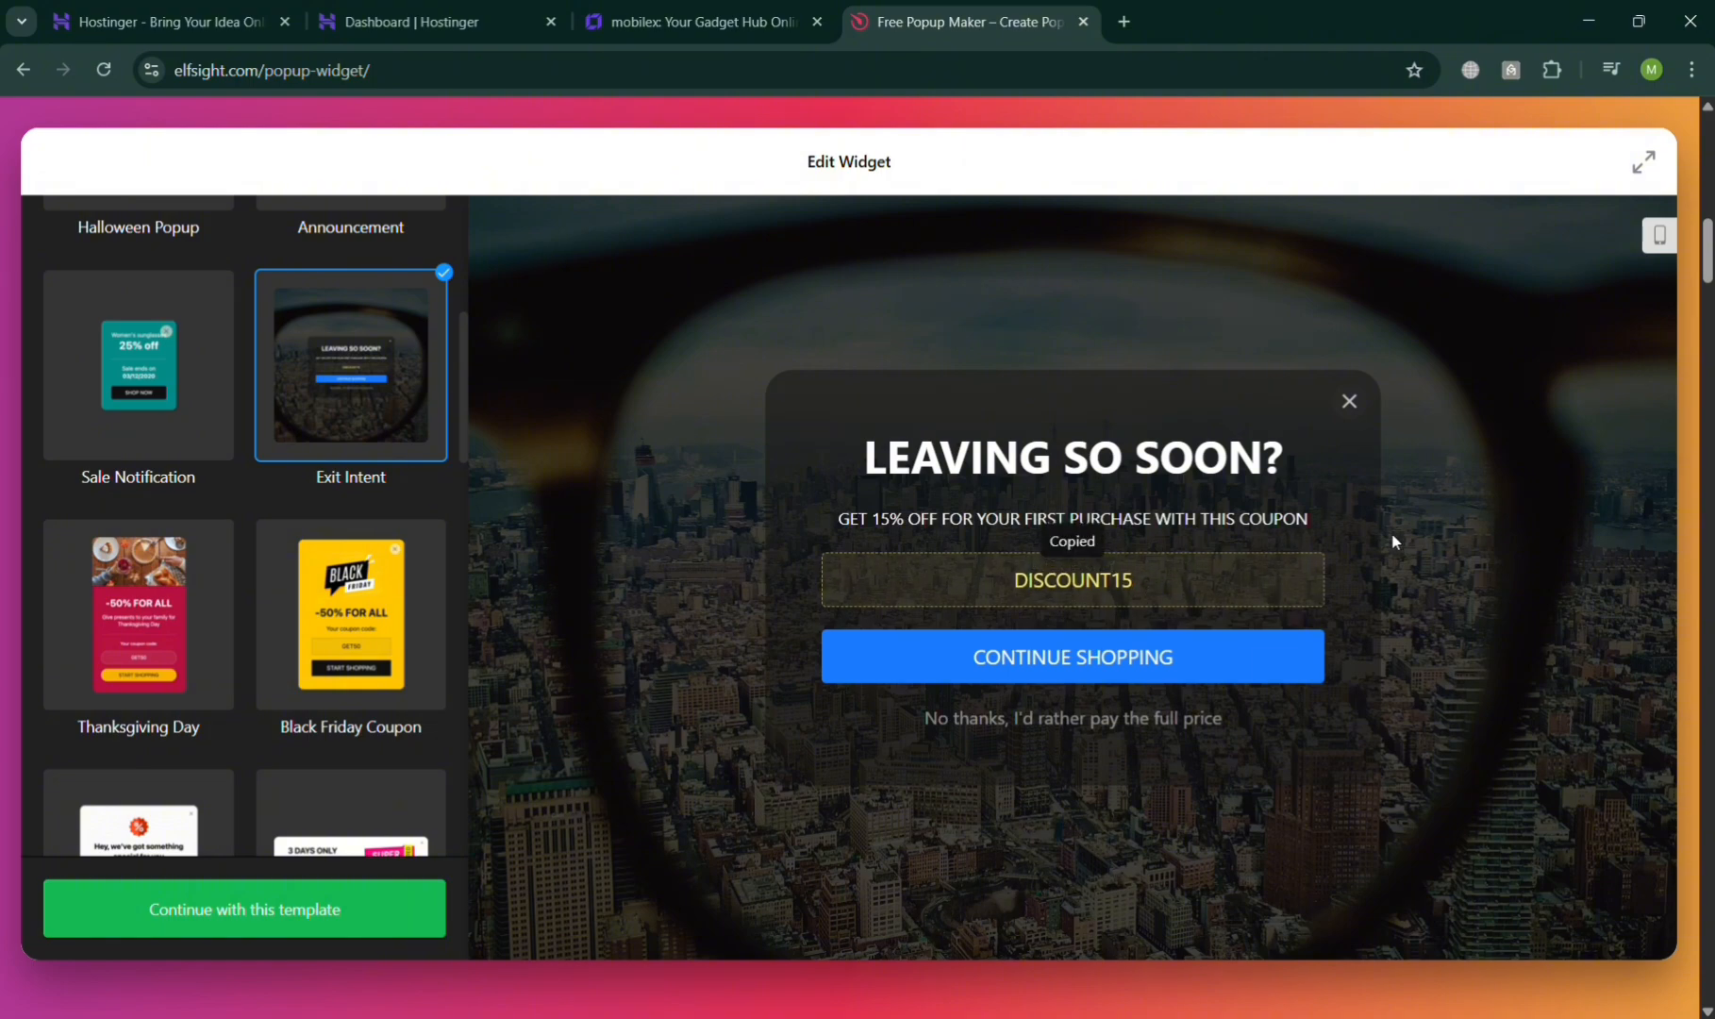
pyautogui.click(381, 647)
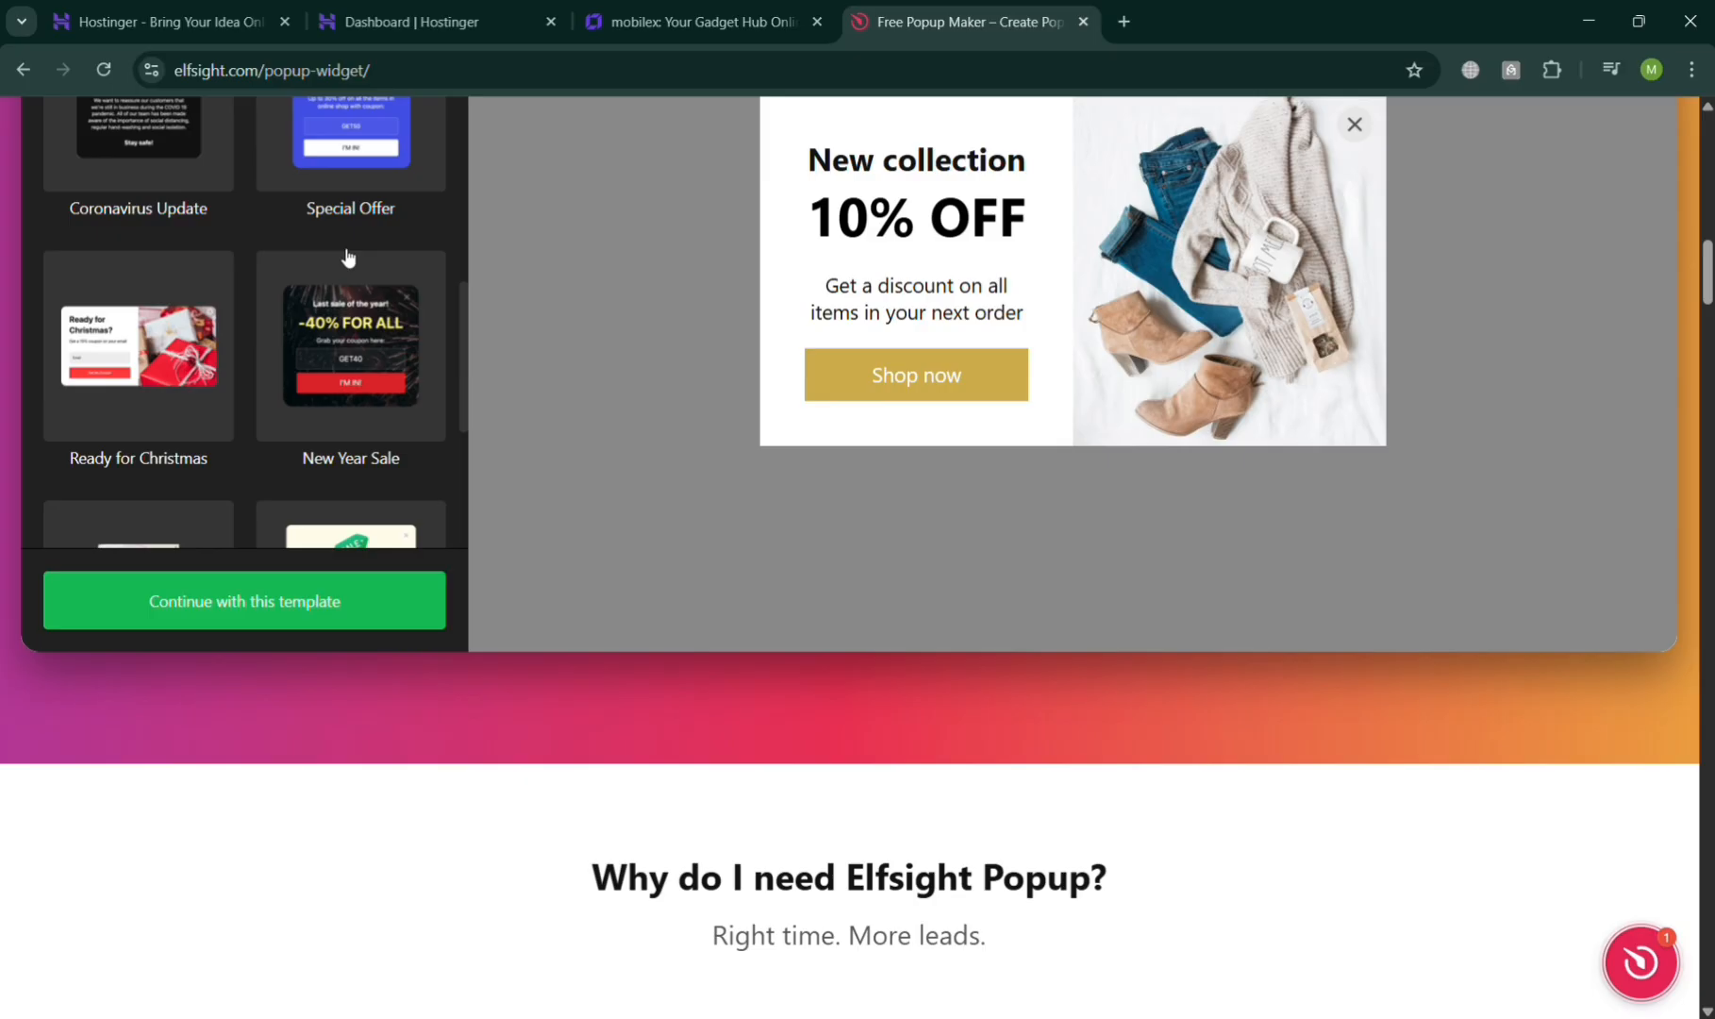
# Choose the Christmas Sale popup template and continue with it to the widget builder
pyautogui.scroll(-4, 347, 255)
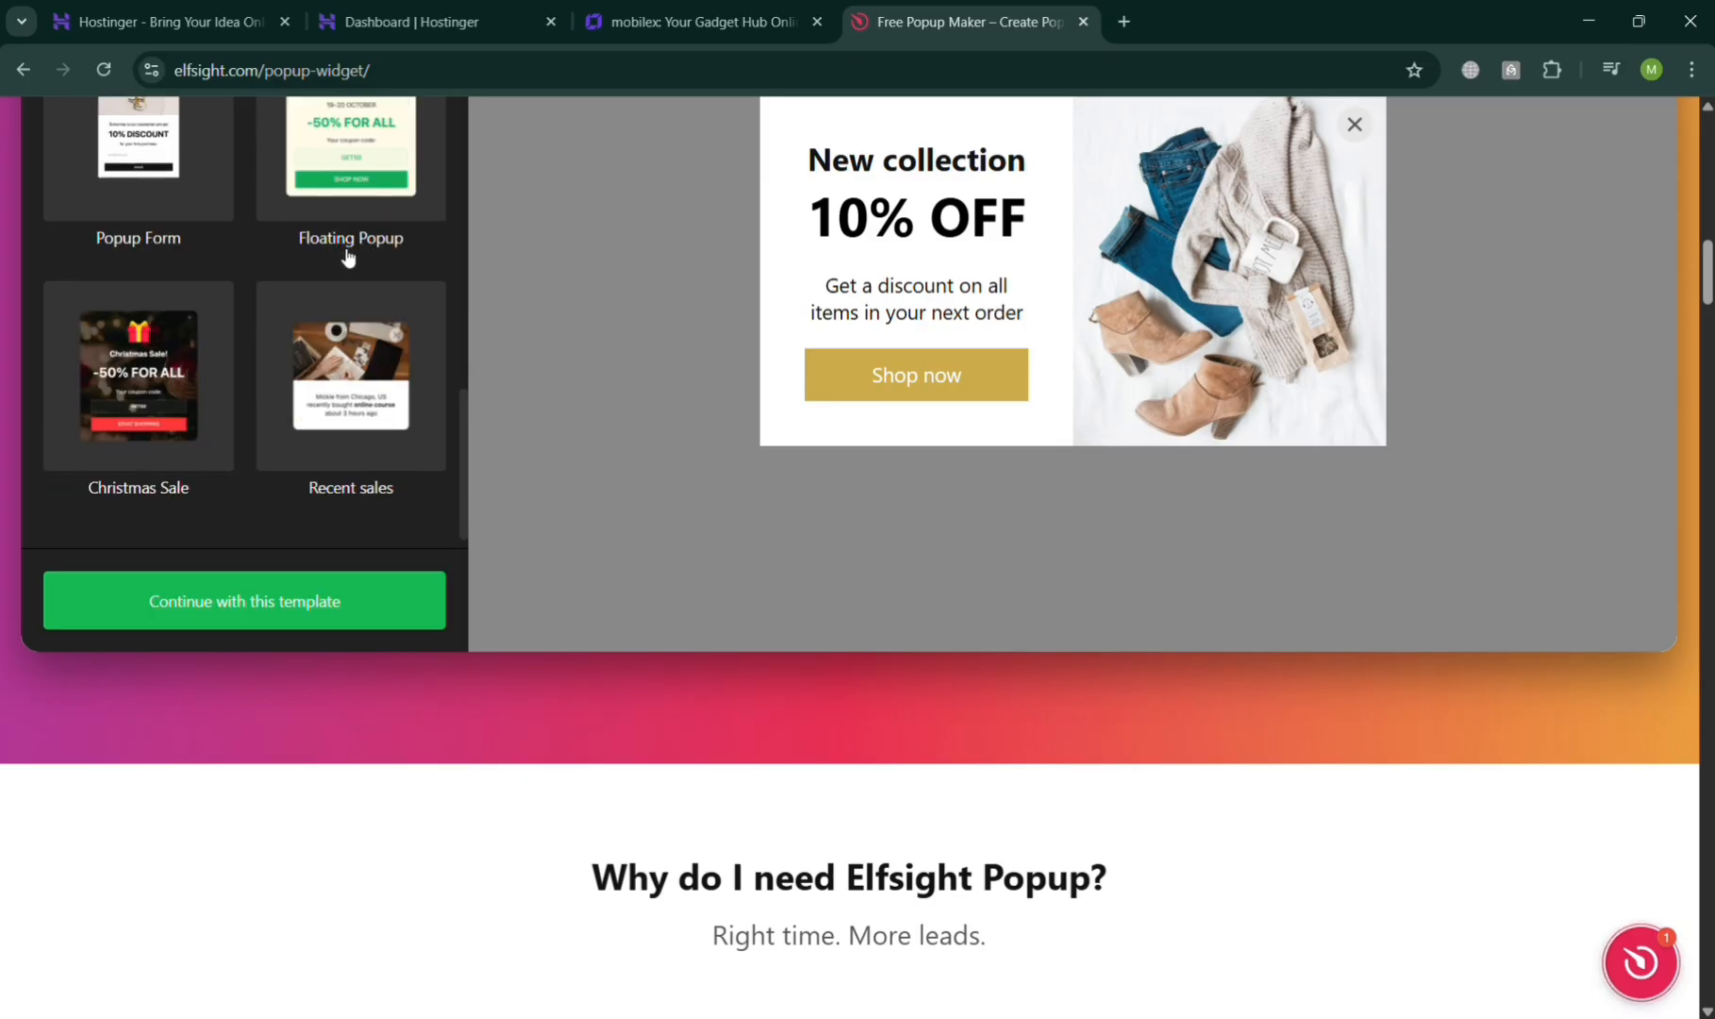
pyautogui.scroll(1, 591, 365)
pyautogui.click(169, 464)
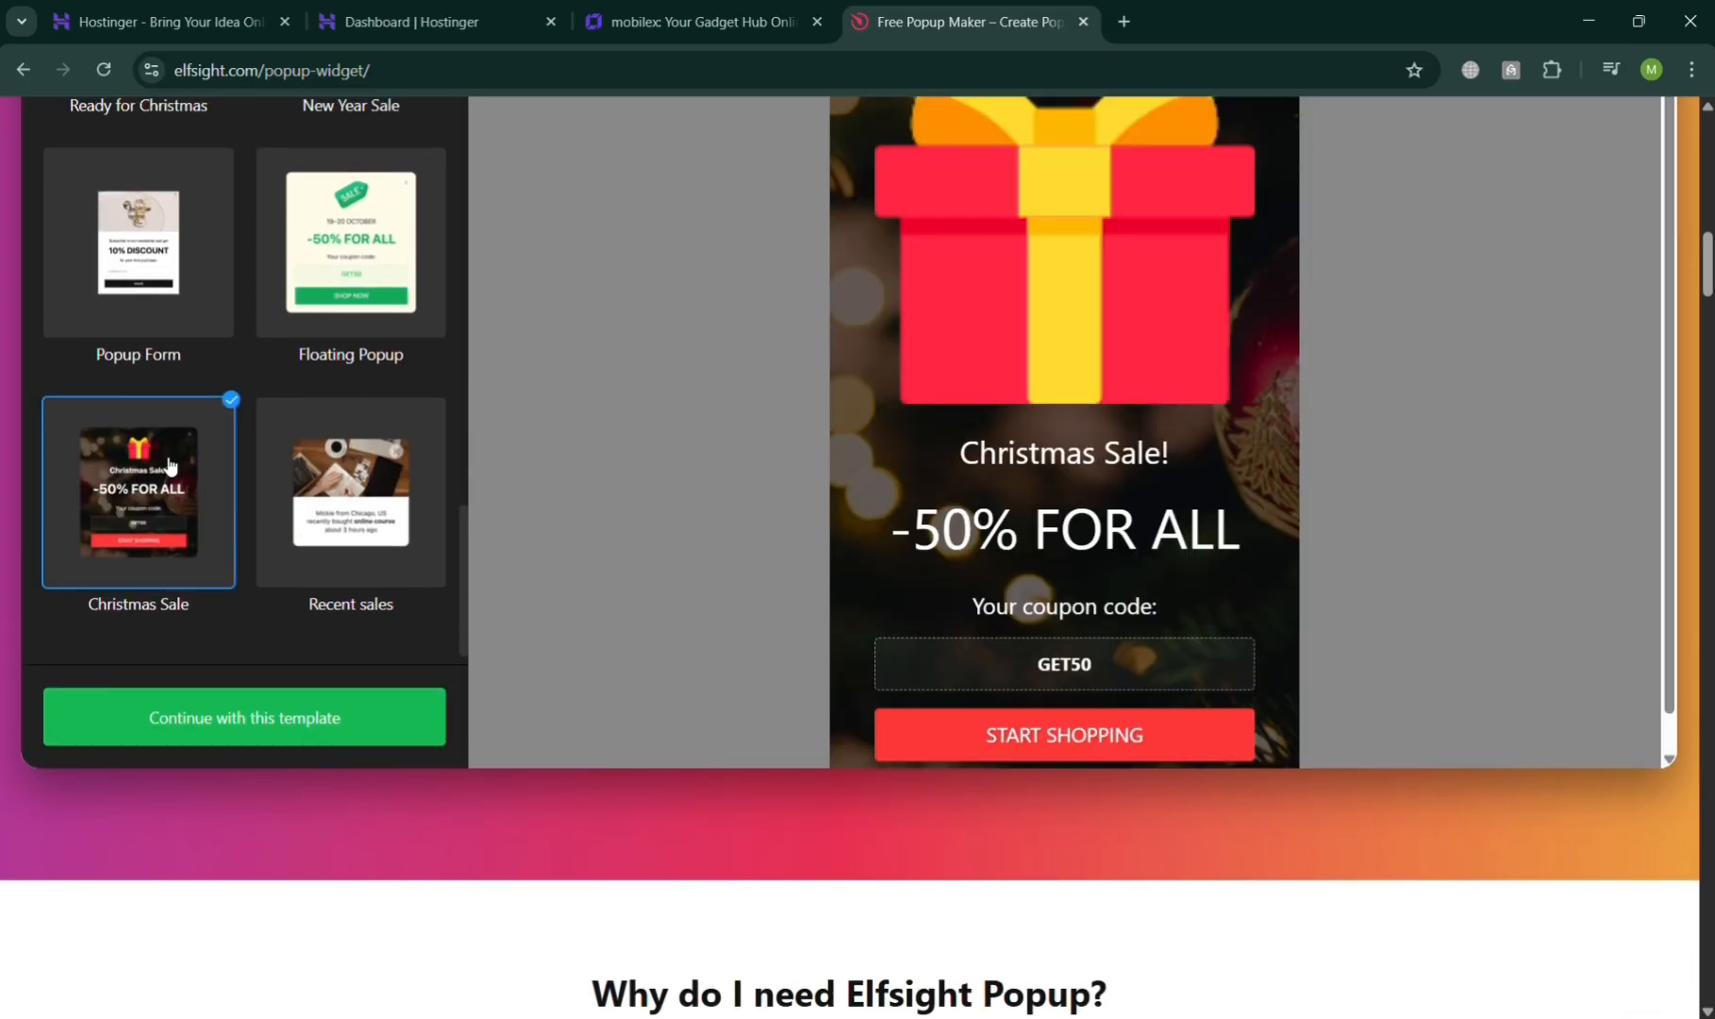
pyautogui.click(338, 714)
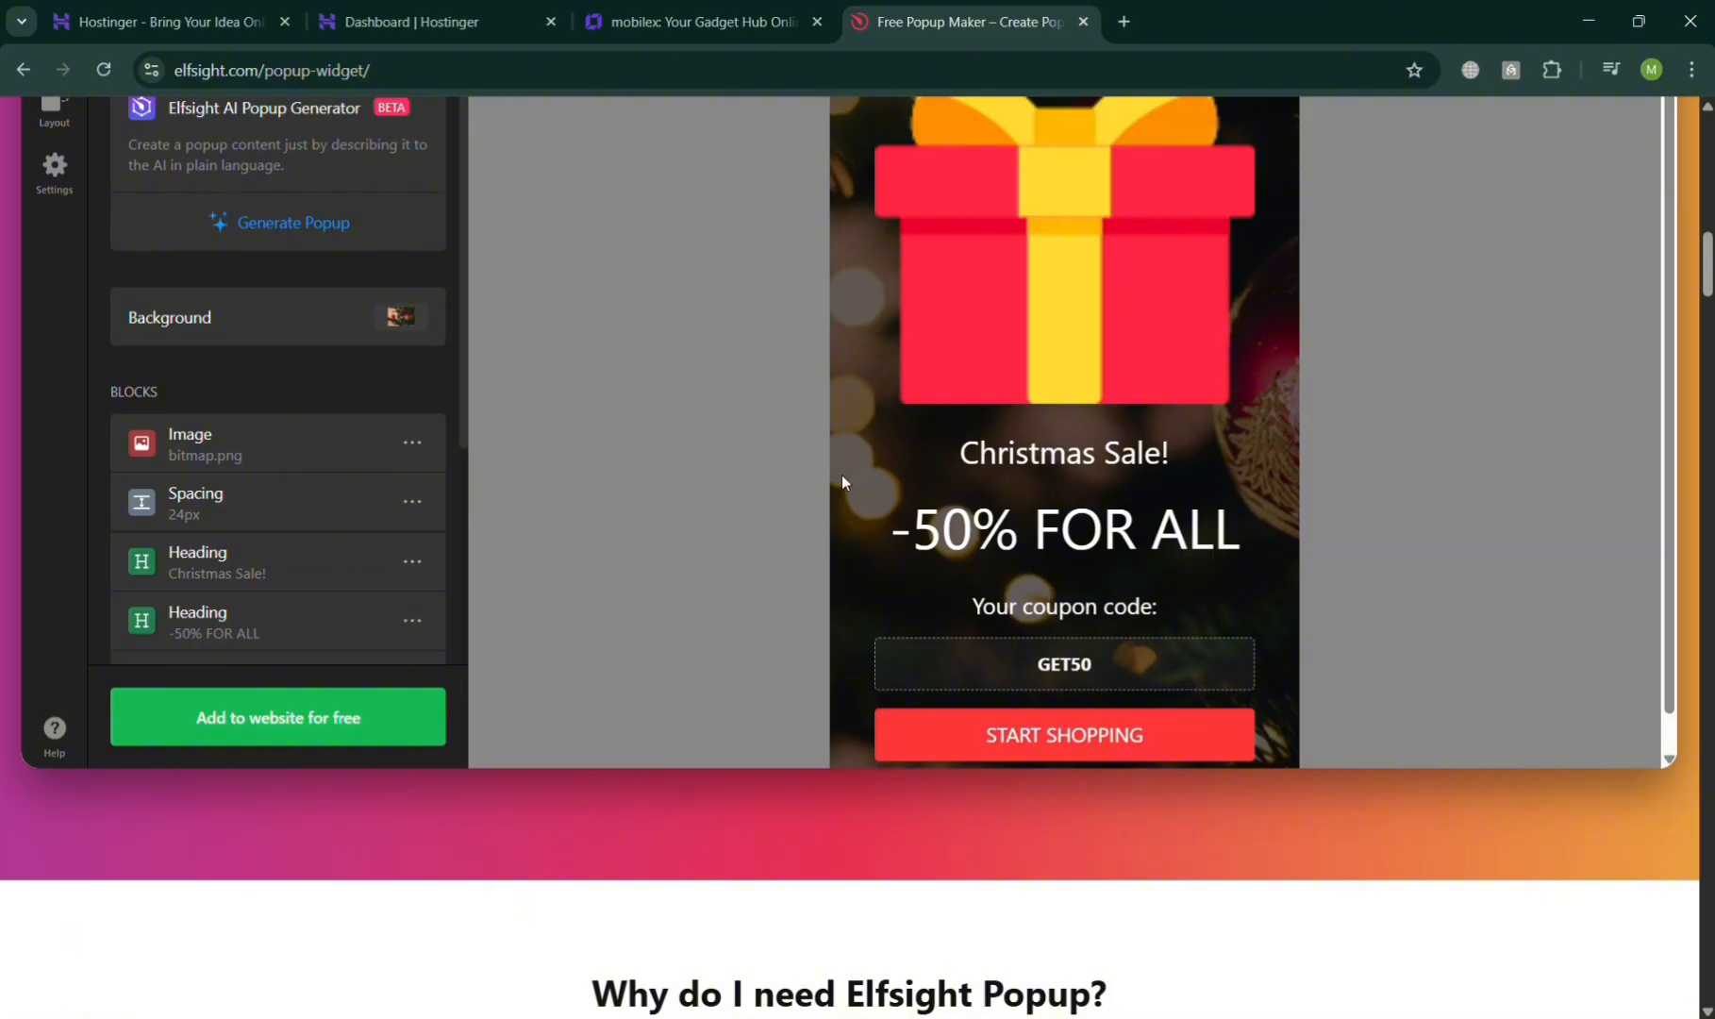
# Change the popup's "Christmas Sale!" heading text to "New Year Discount!" and return to the block list
pyautogui.scroll(4, 841, 474)
pyautogui.scroll(-2, 841, 475)
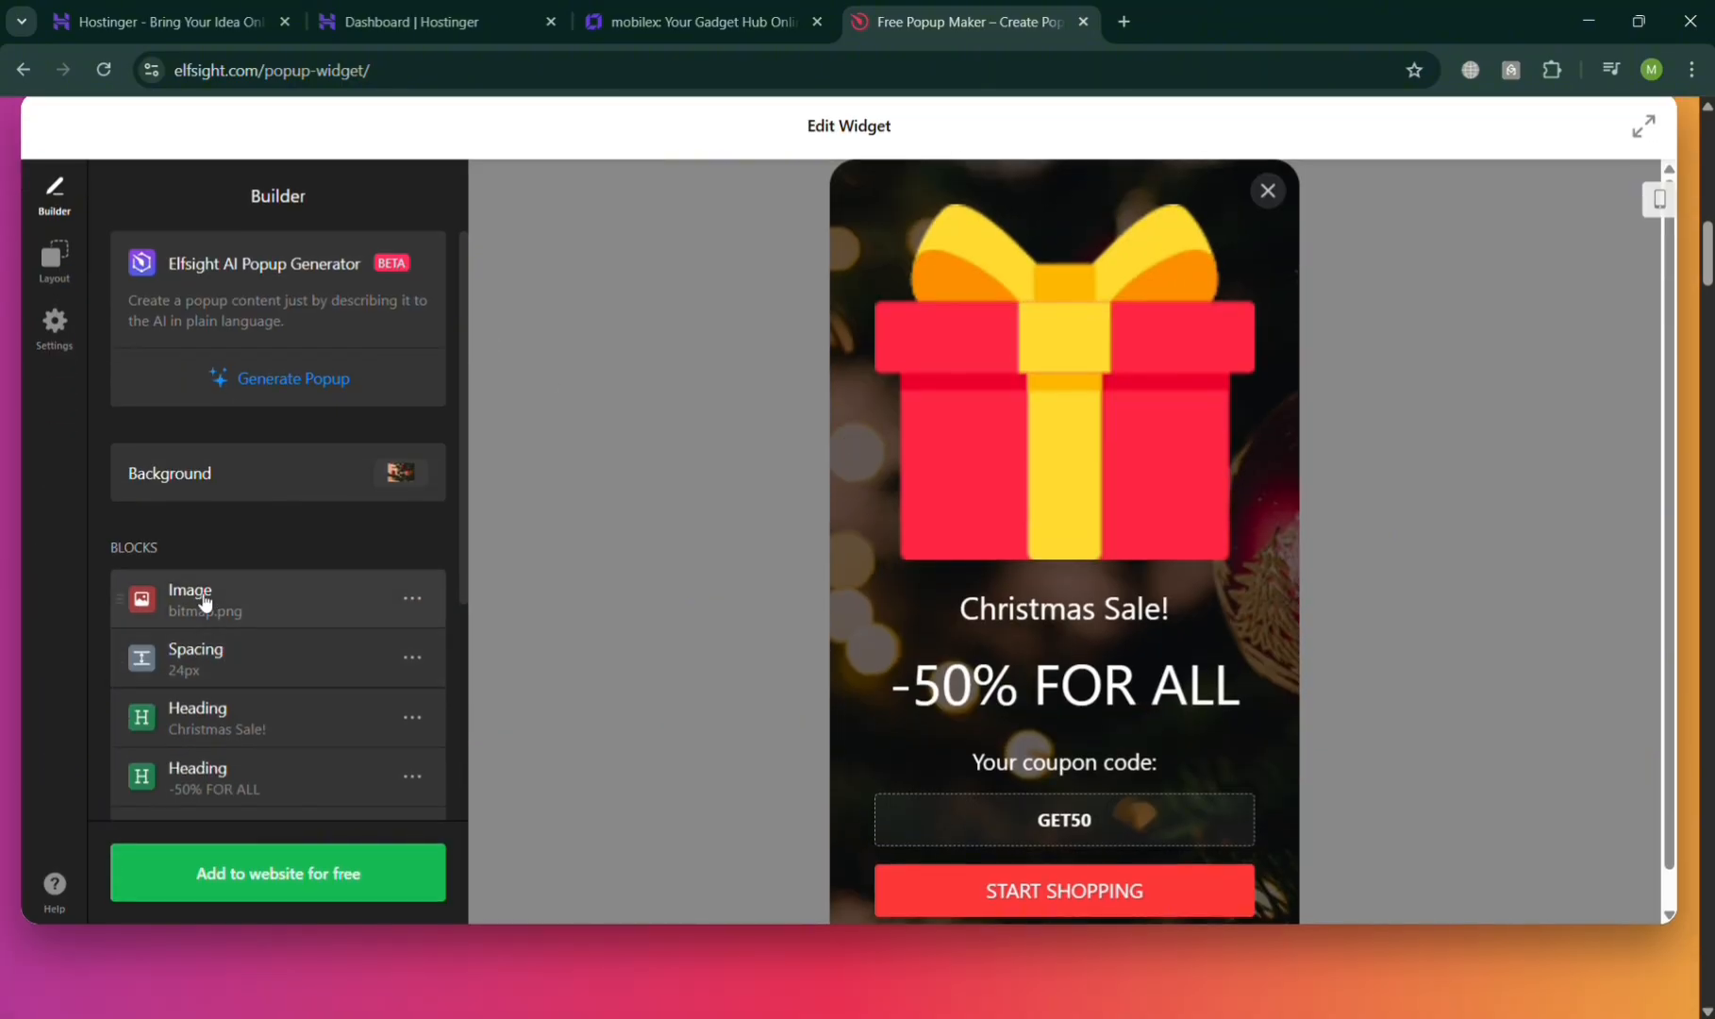
pyautogui.click(255, 739)
pyautogui.click(250, 265)
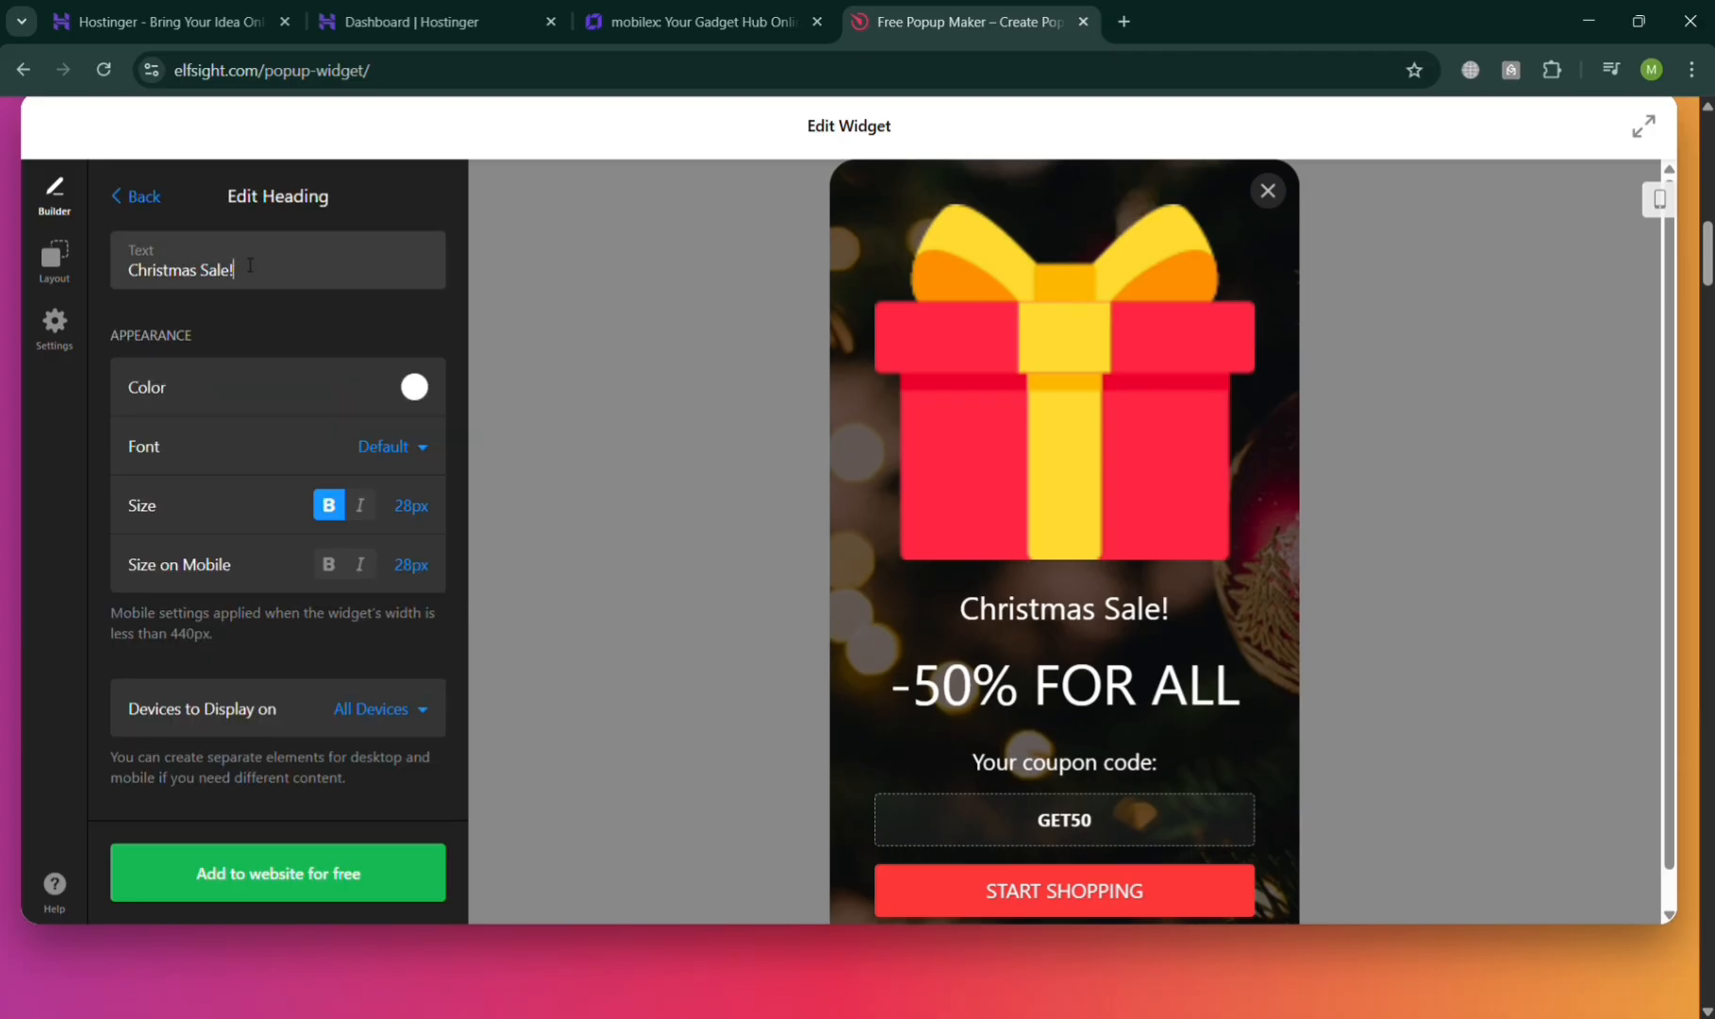
pyautogui.moveTo(198, 272); pyautogui.dragTo(13, 300)
pyautogui.write('New Yea')
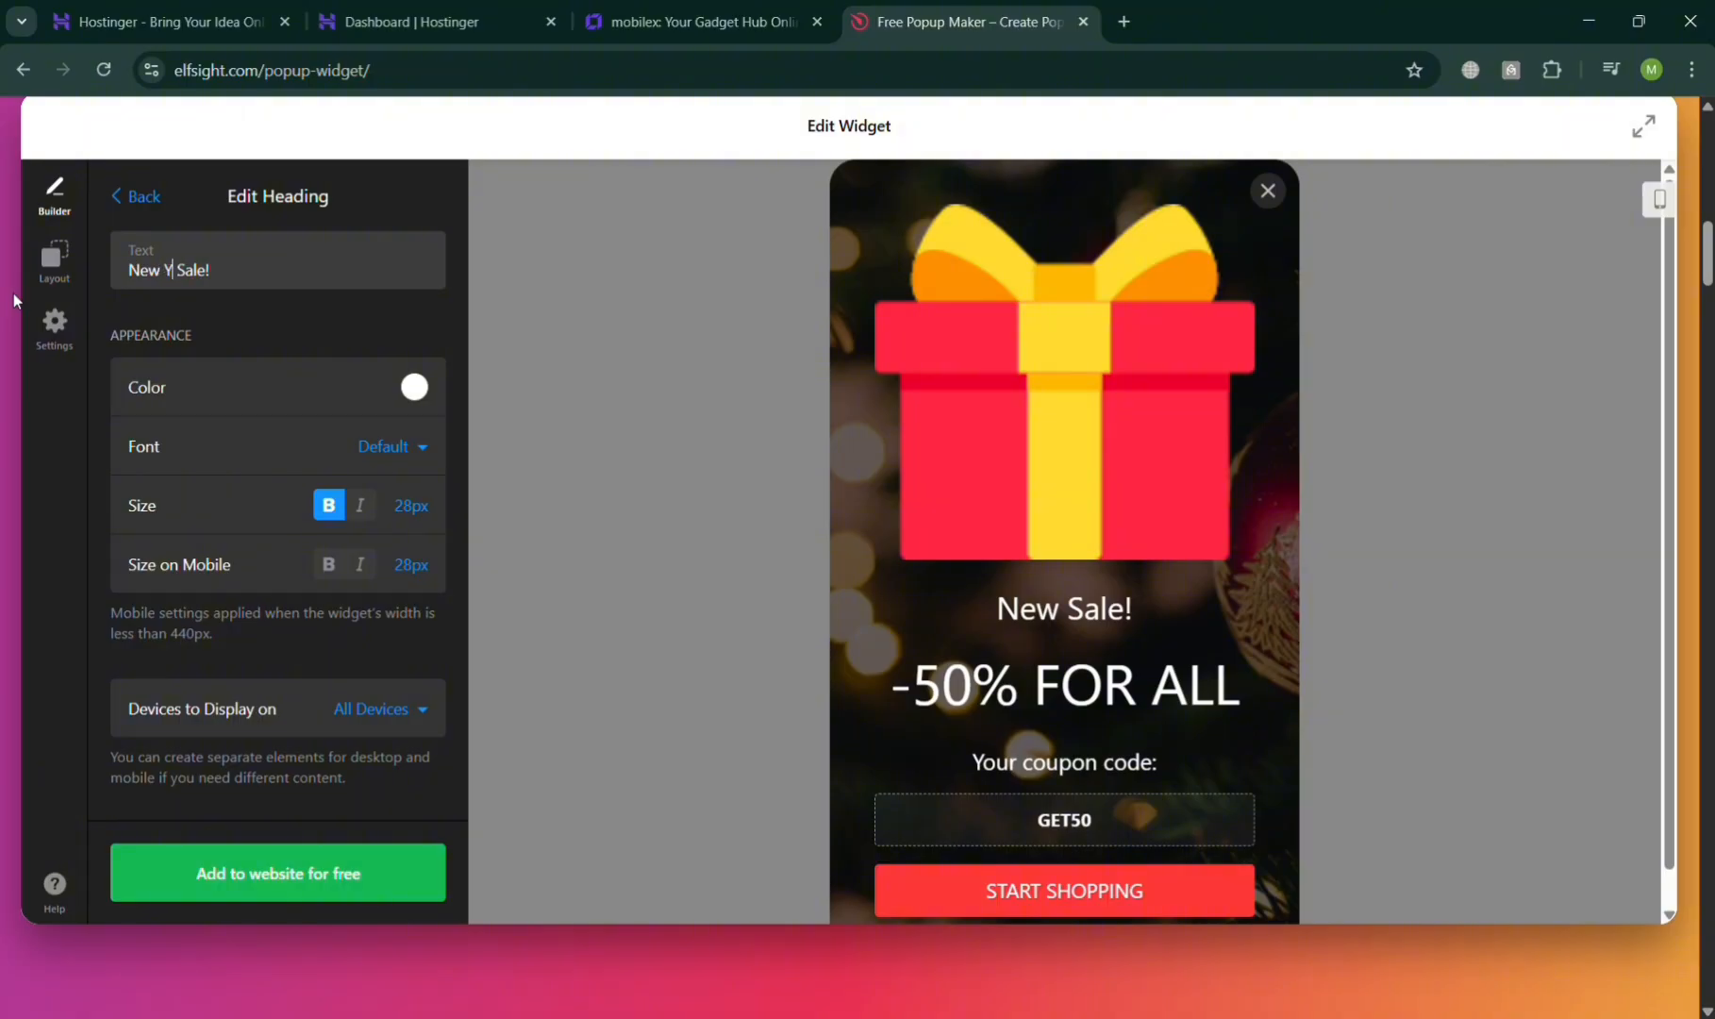
pyautogui.write('r')
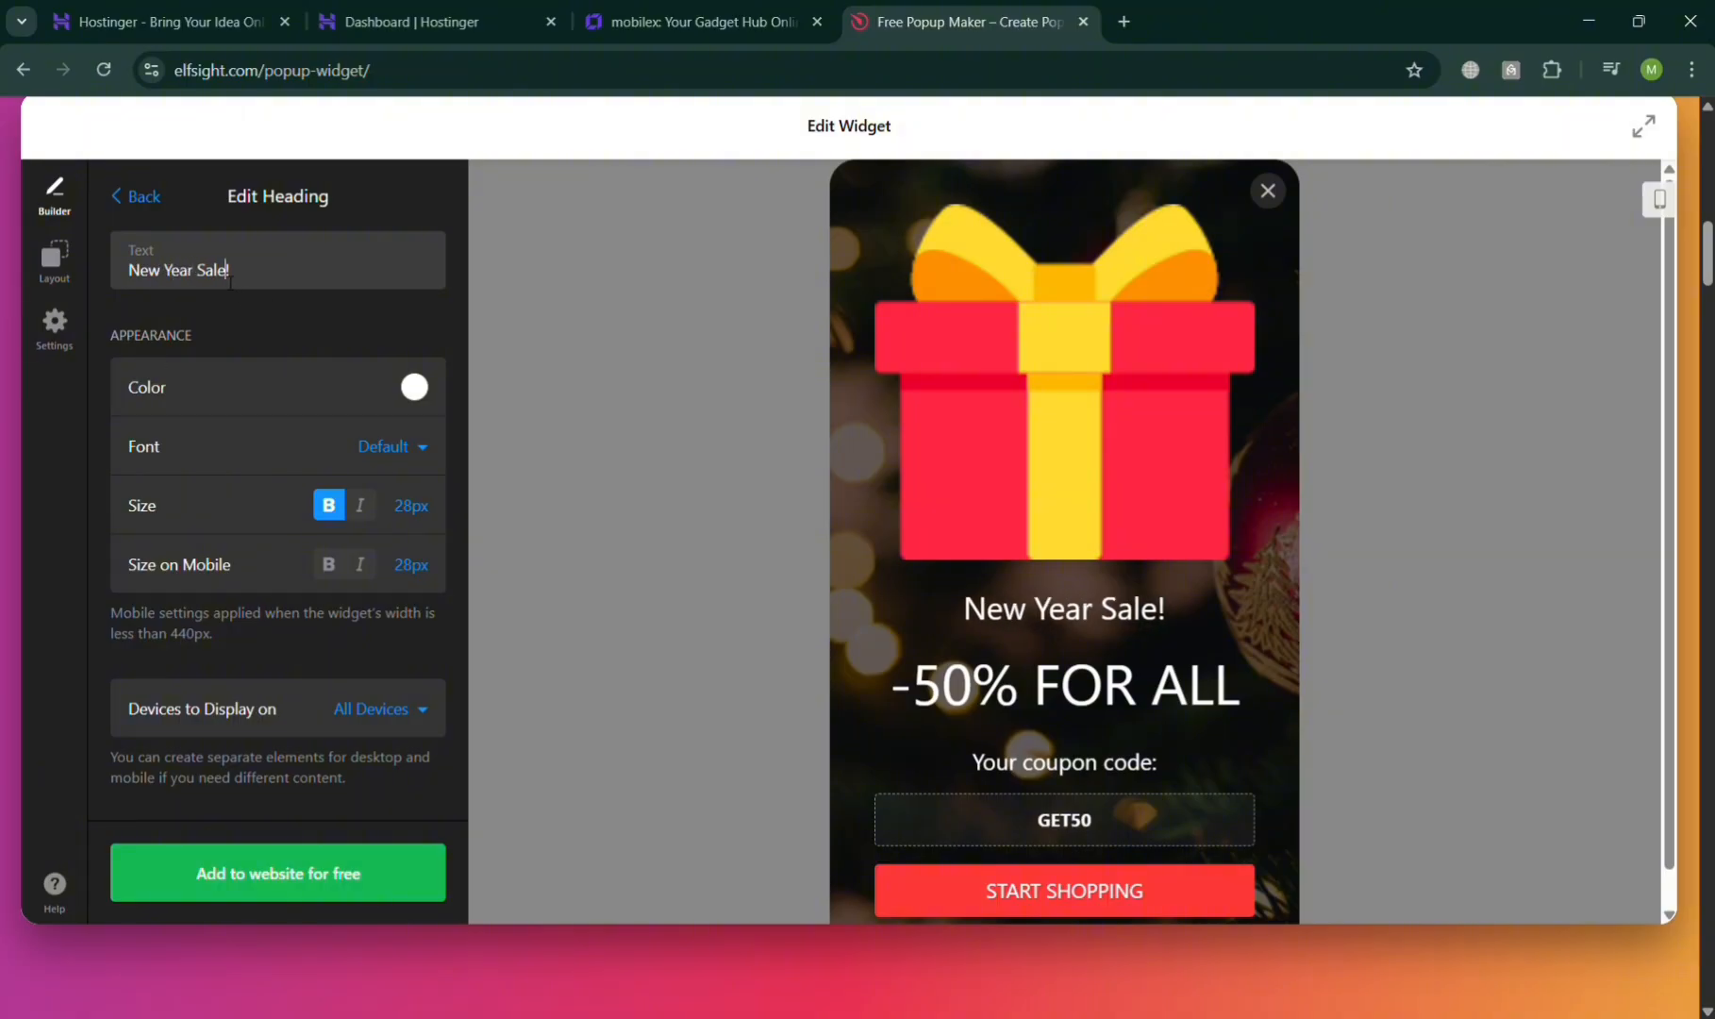
pyautogui.press('BackSpace')
pyautogui.press('BackSpace')
pyautogui.press('BackSpace')
pyautogui.press('BackSpace')
pyautogui.write('Disco')
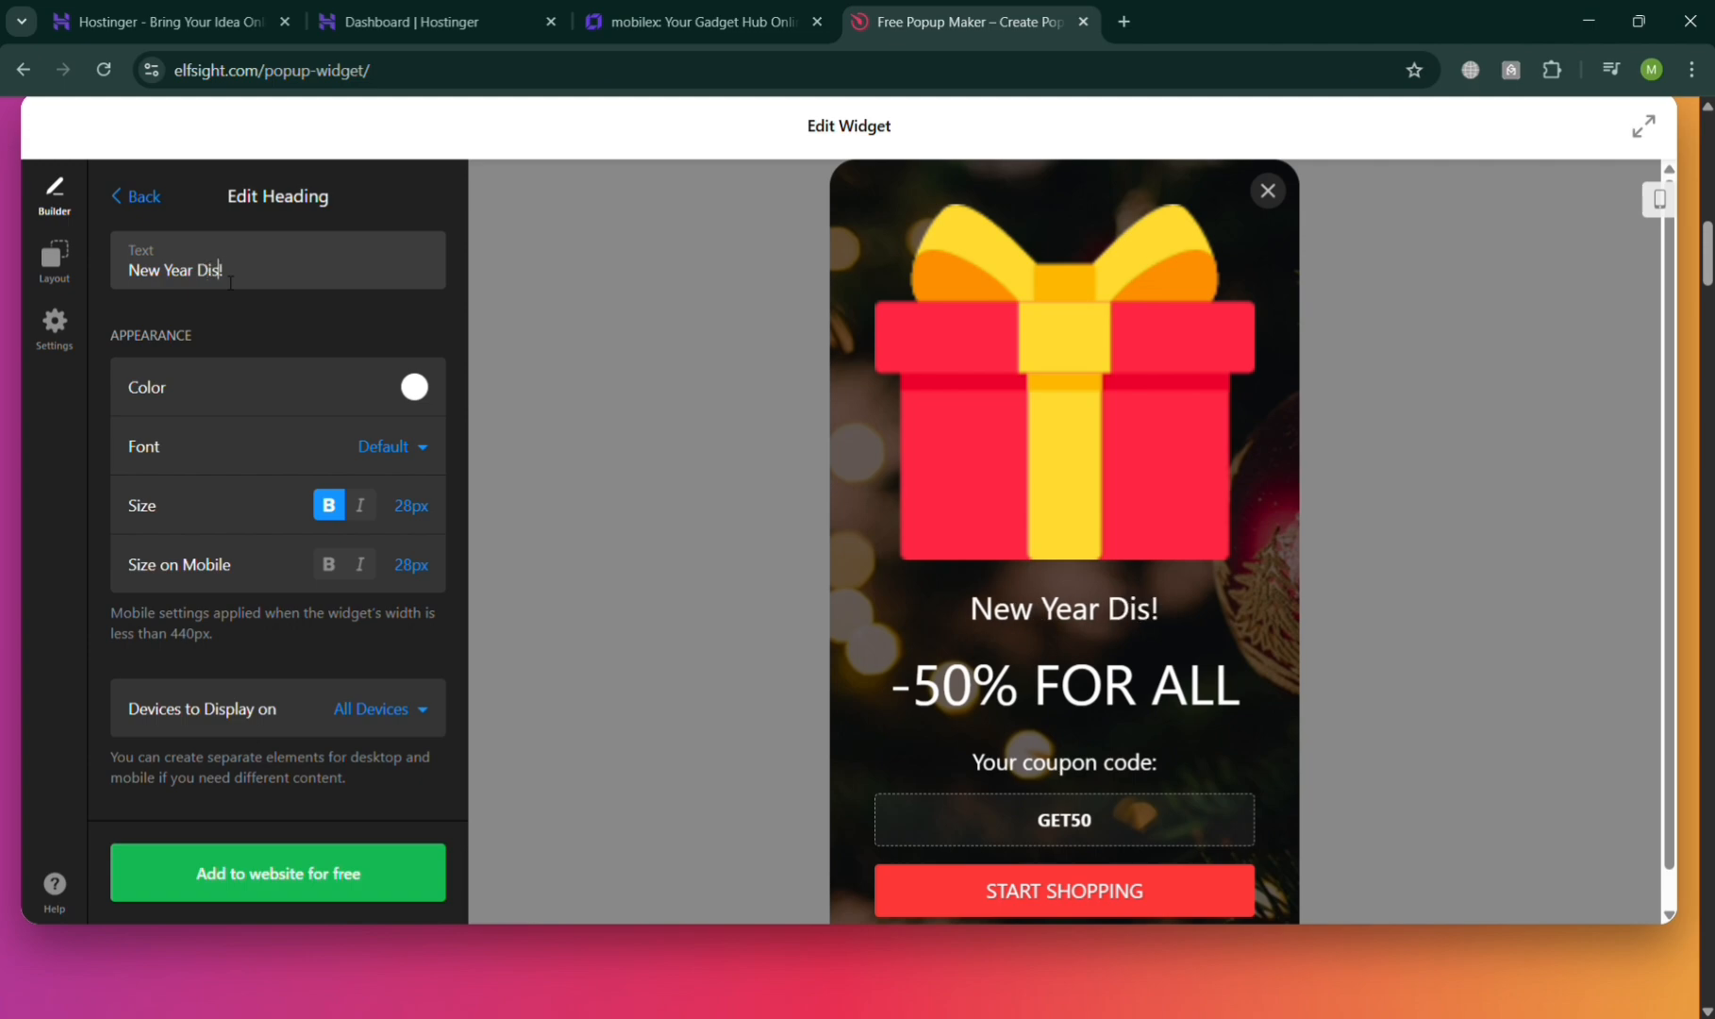
pyautogui.write('unt')
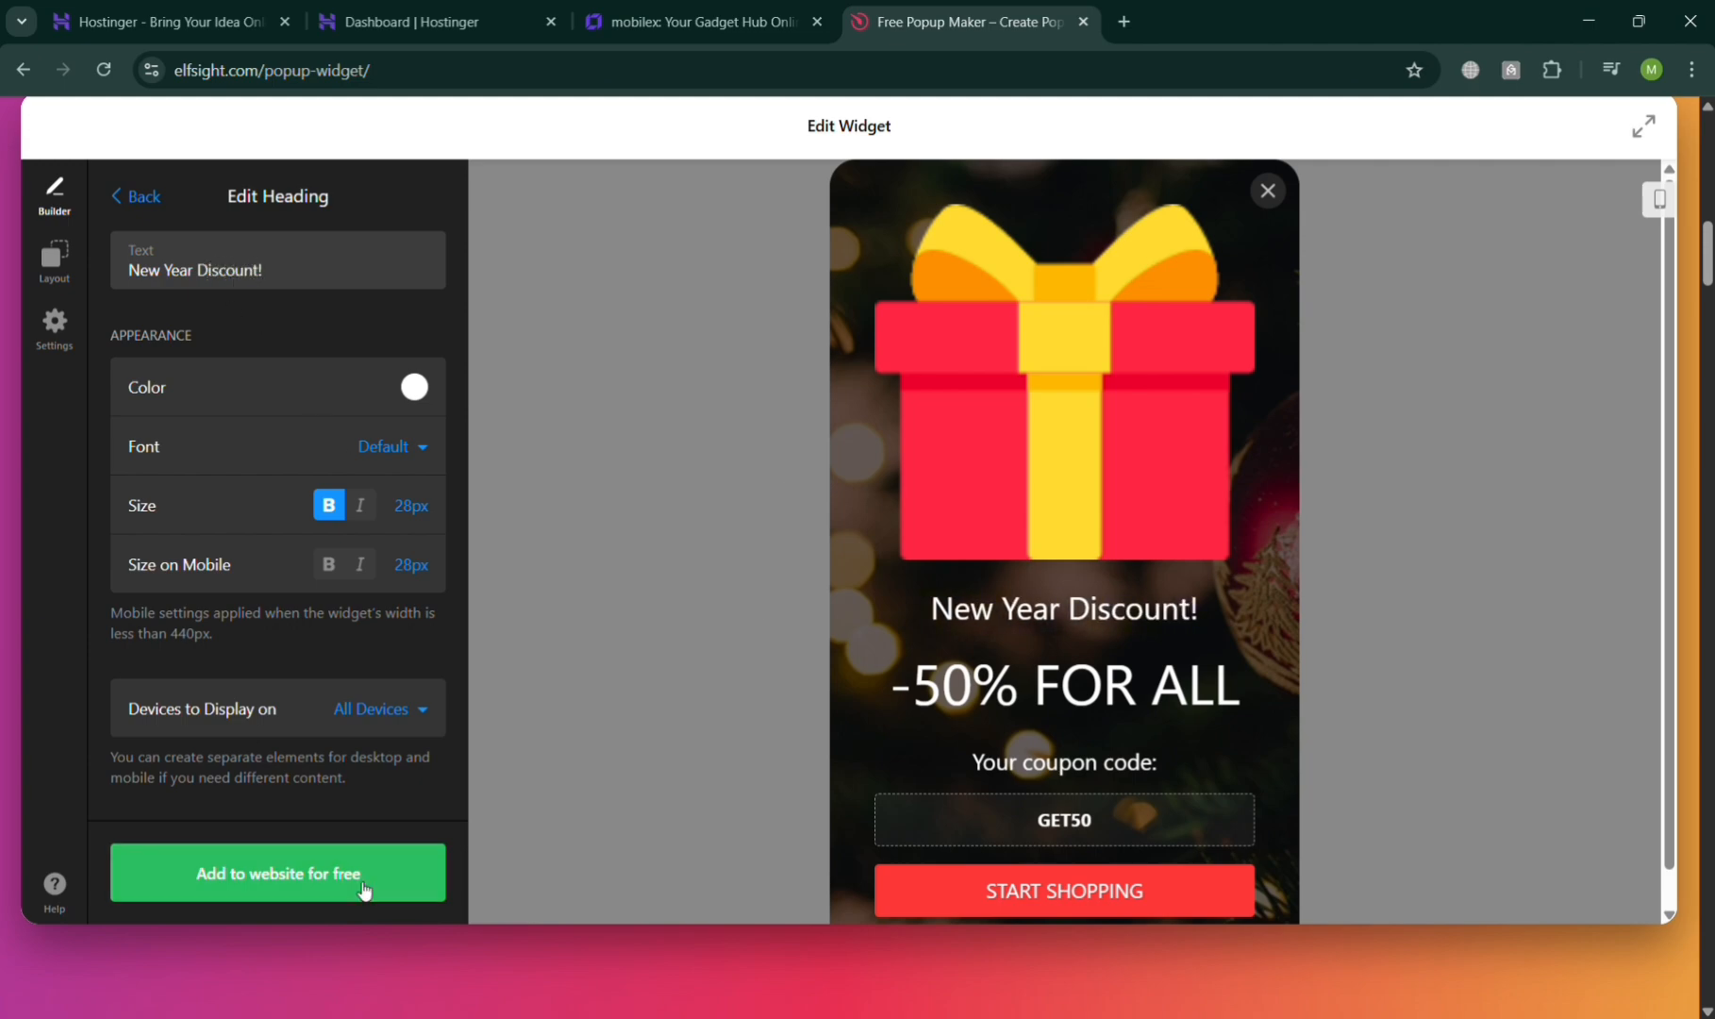
pyautogui.click(122, 195)
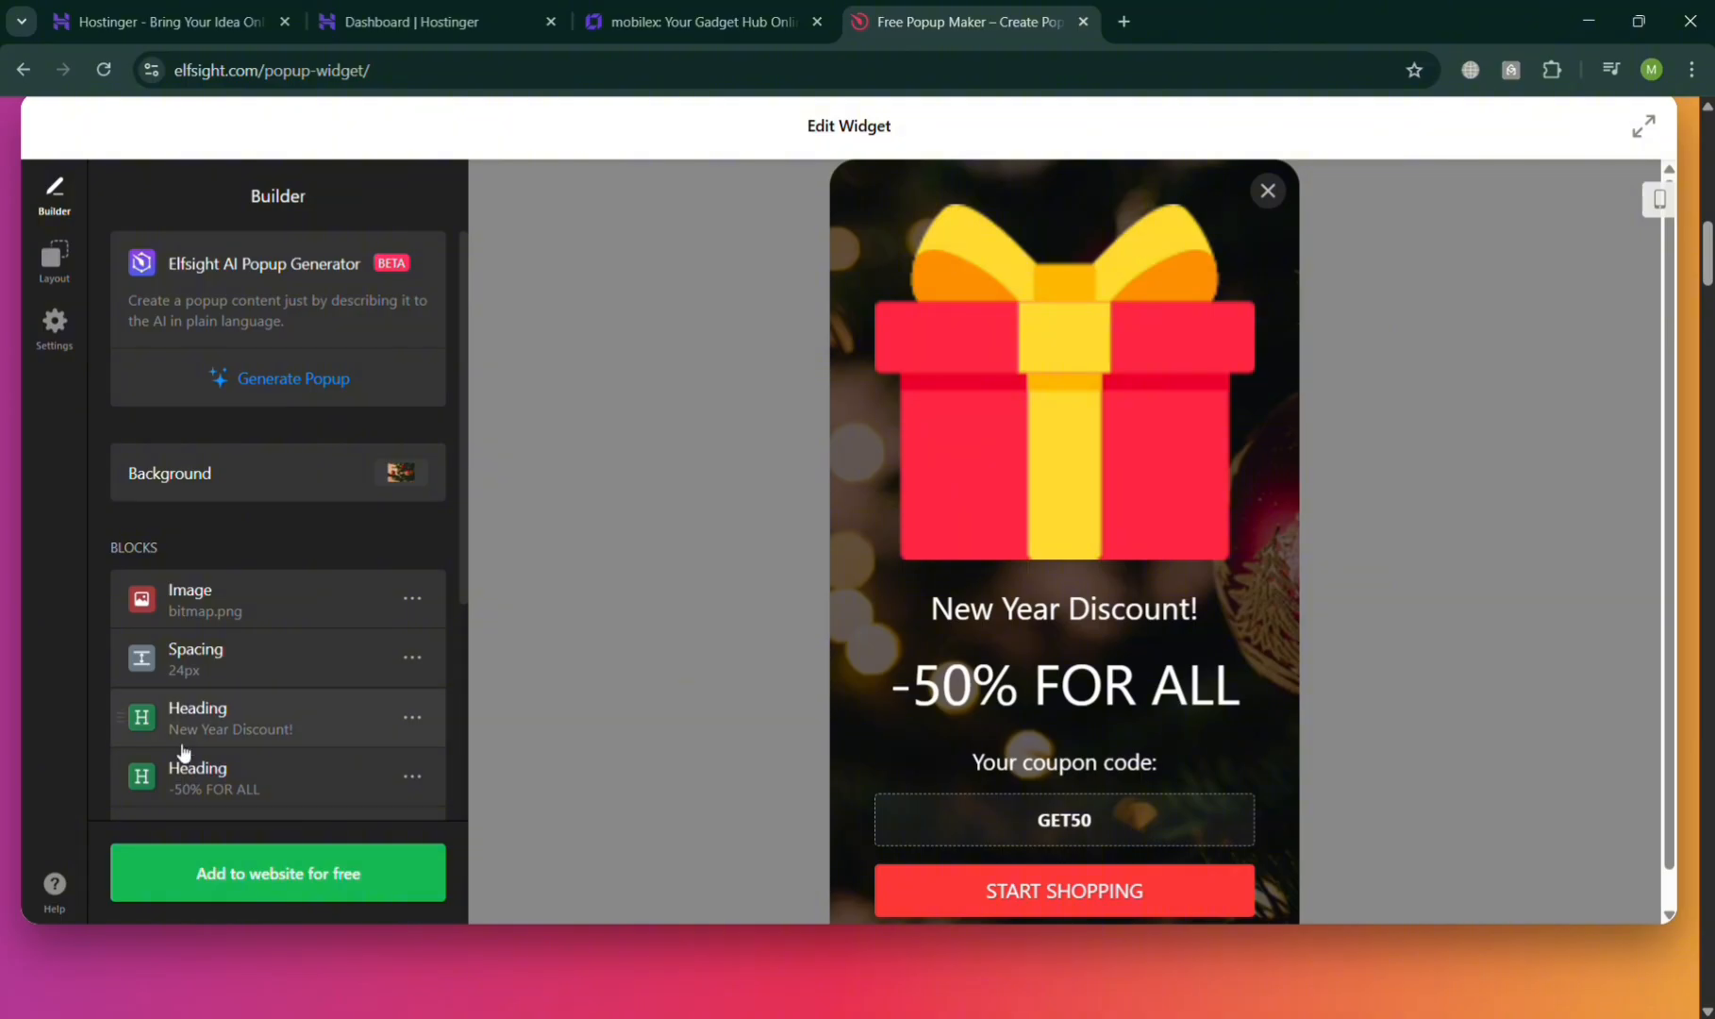
# Change the popup's discount heading text to "-20% FOR ALL" and return to the block list
pyautogui.click(281, 783)
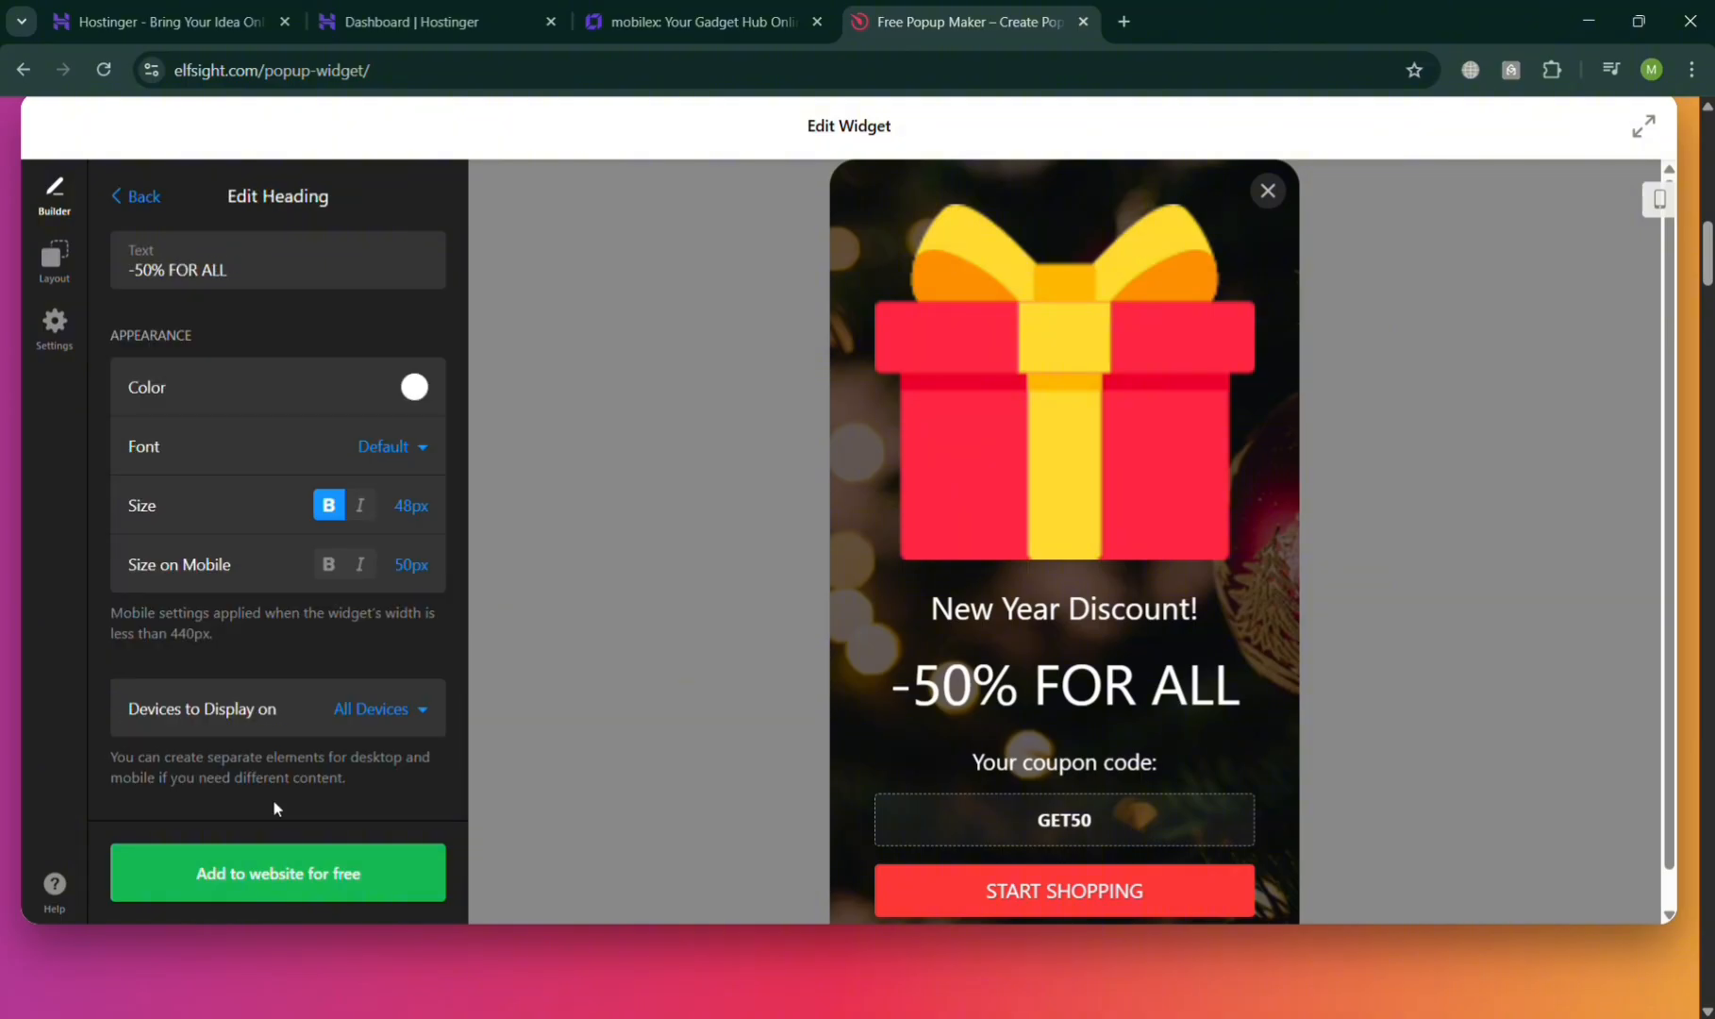
pyautogui.click(155, 272)
pyautogui.press('BackSpace')
pyautogui.press('BackSpace')
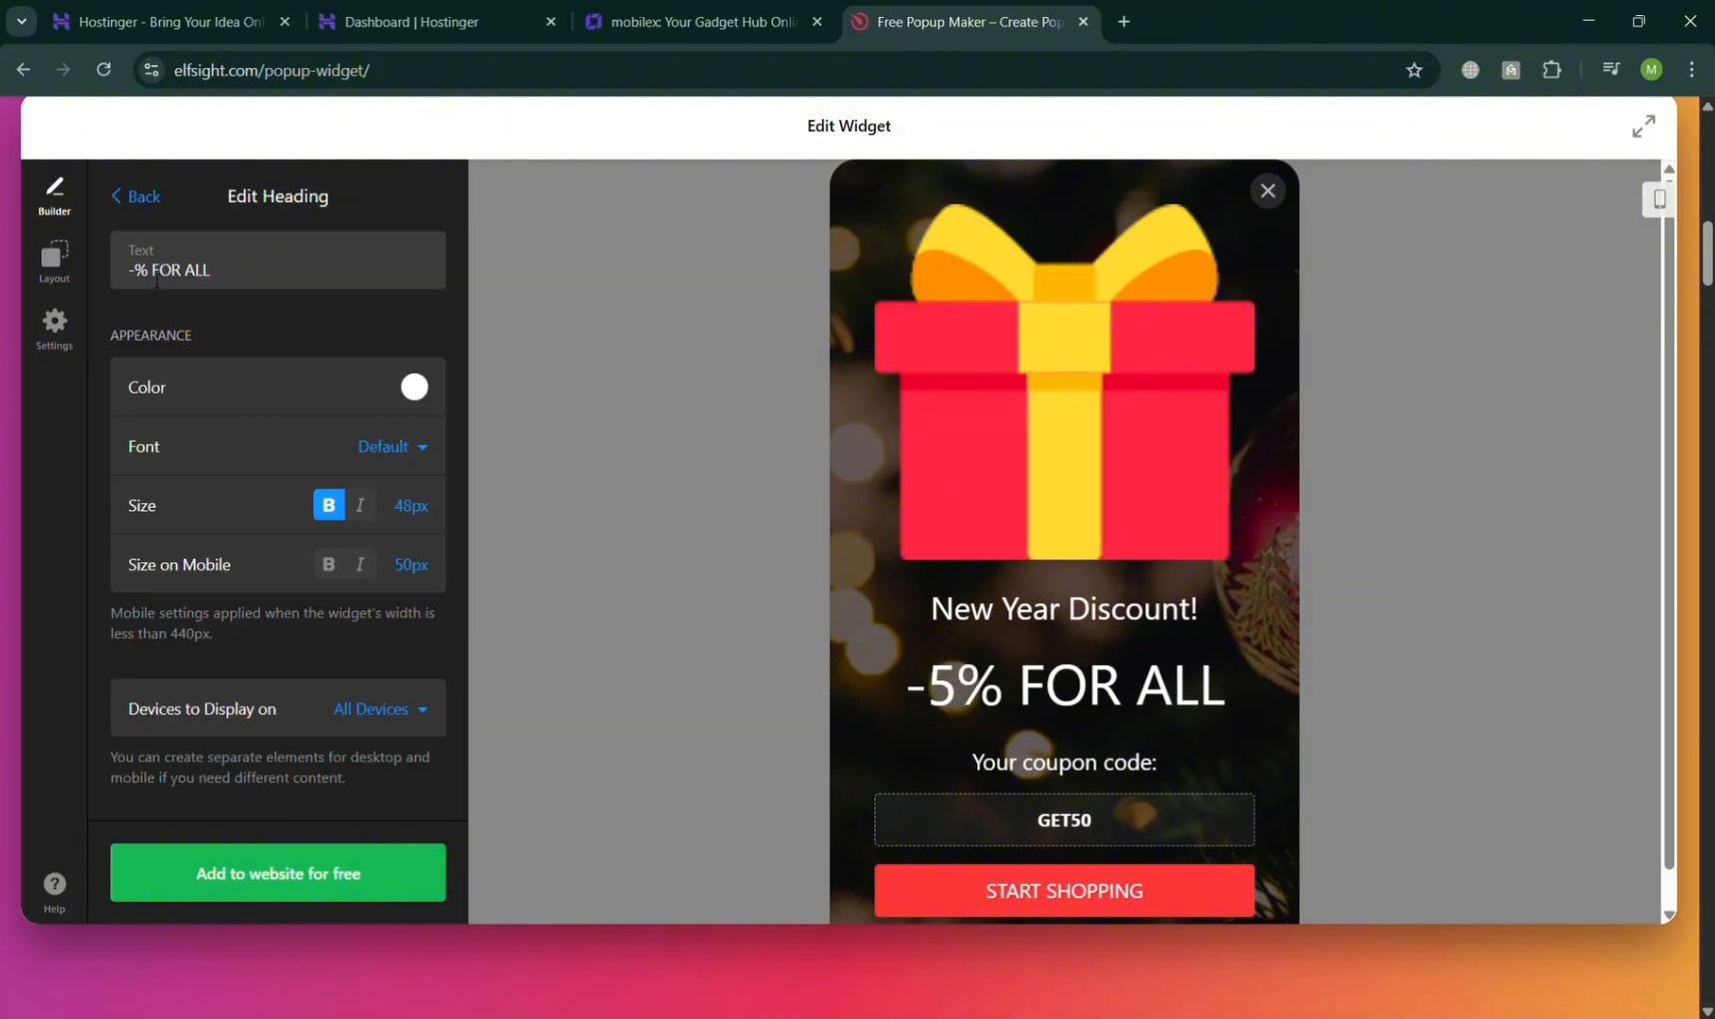
pyautogui.write('20')
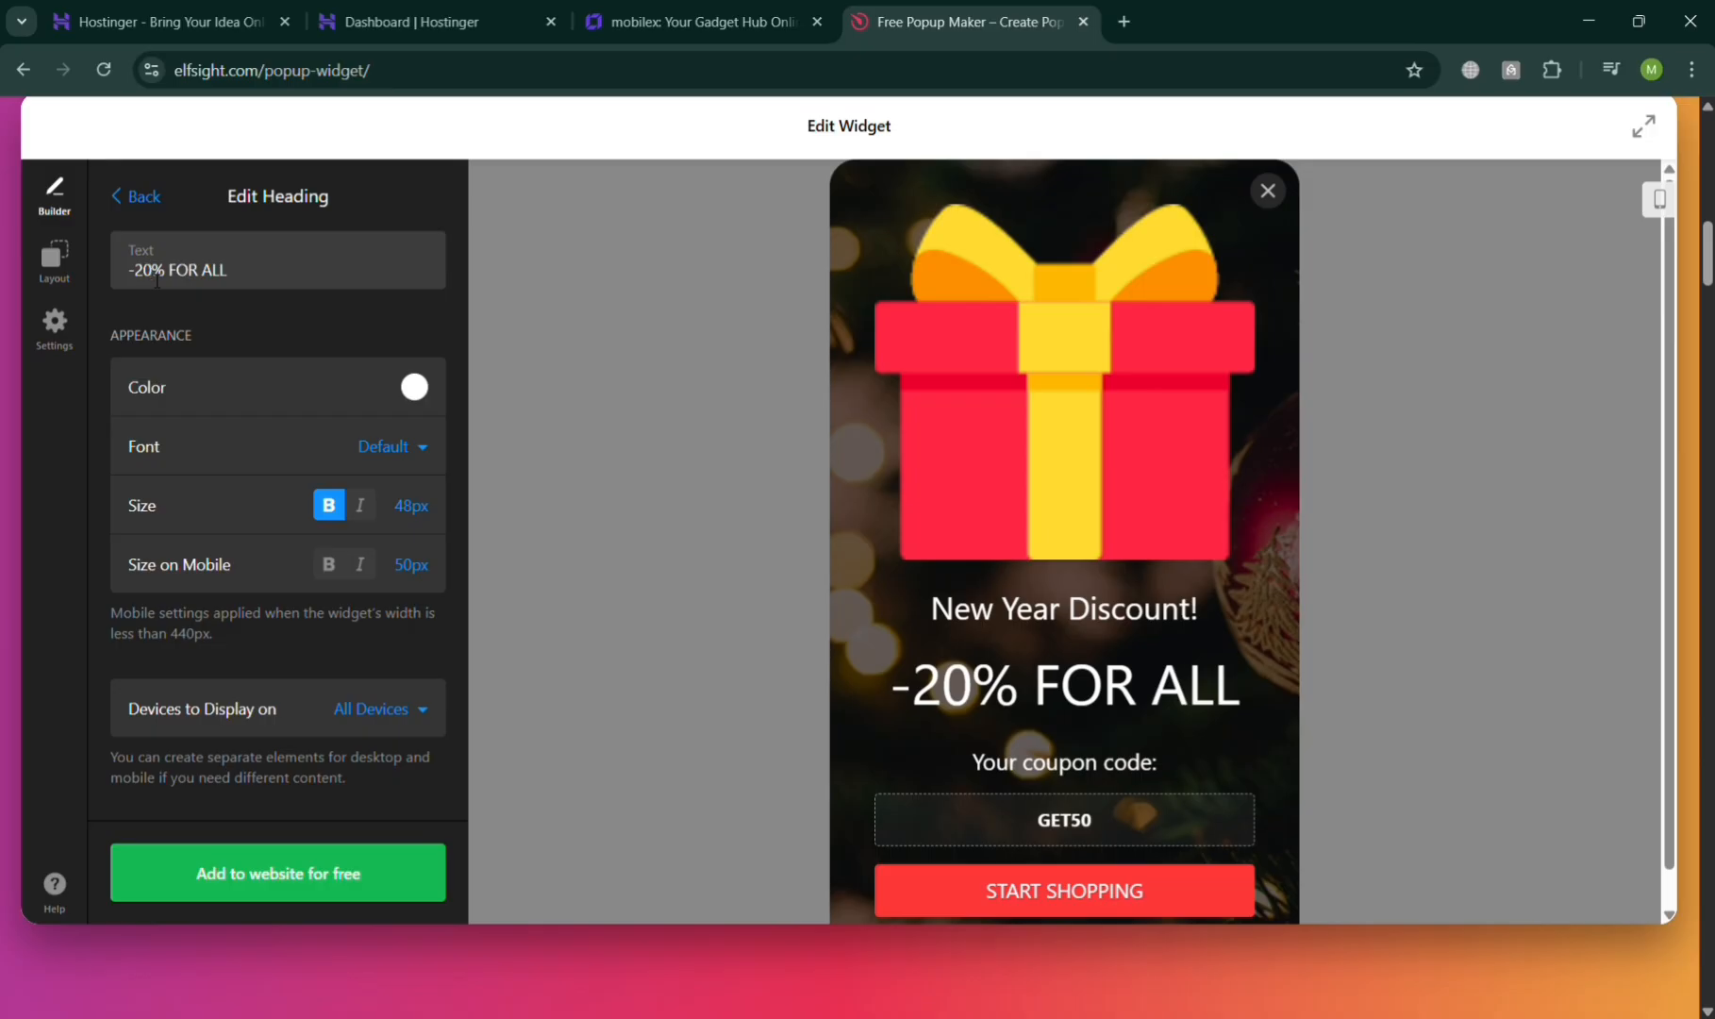
pyautogui.click(1005, 846)
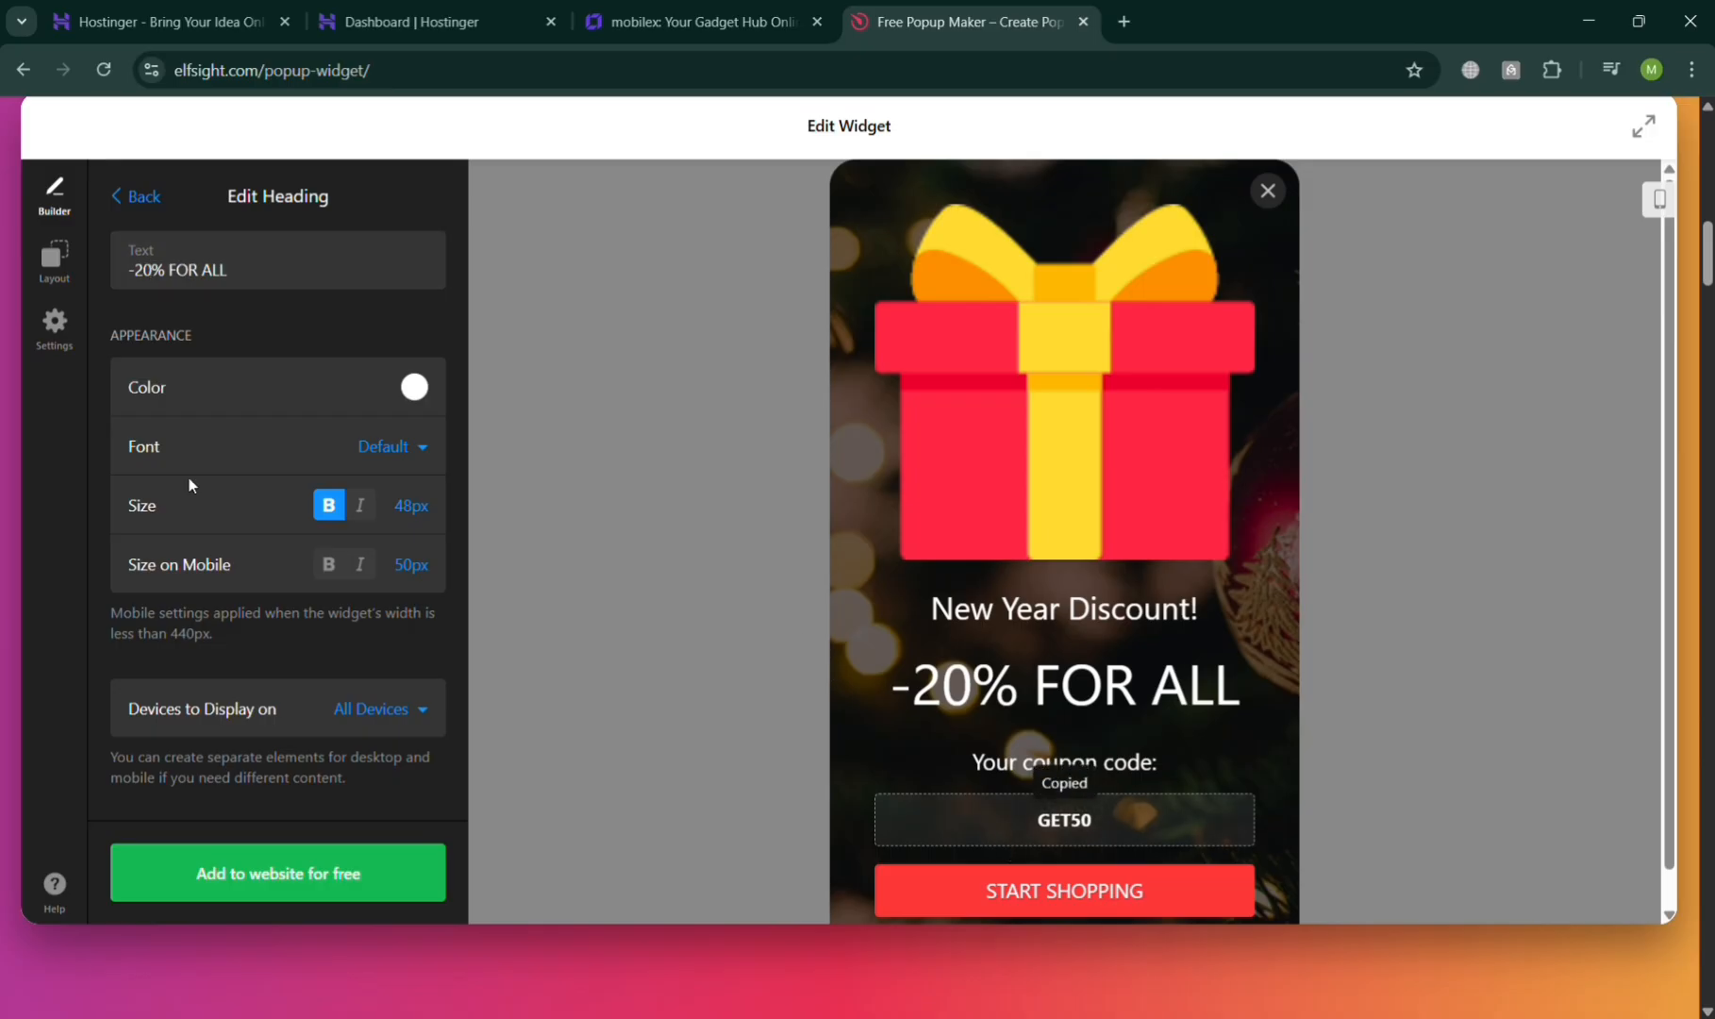
pyautogui.click(130, 193)
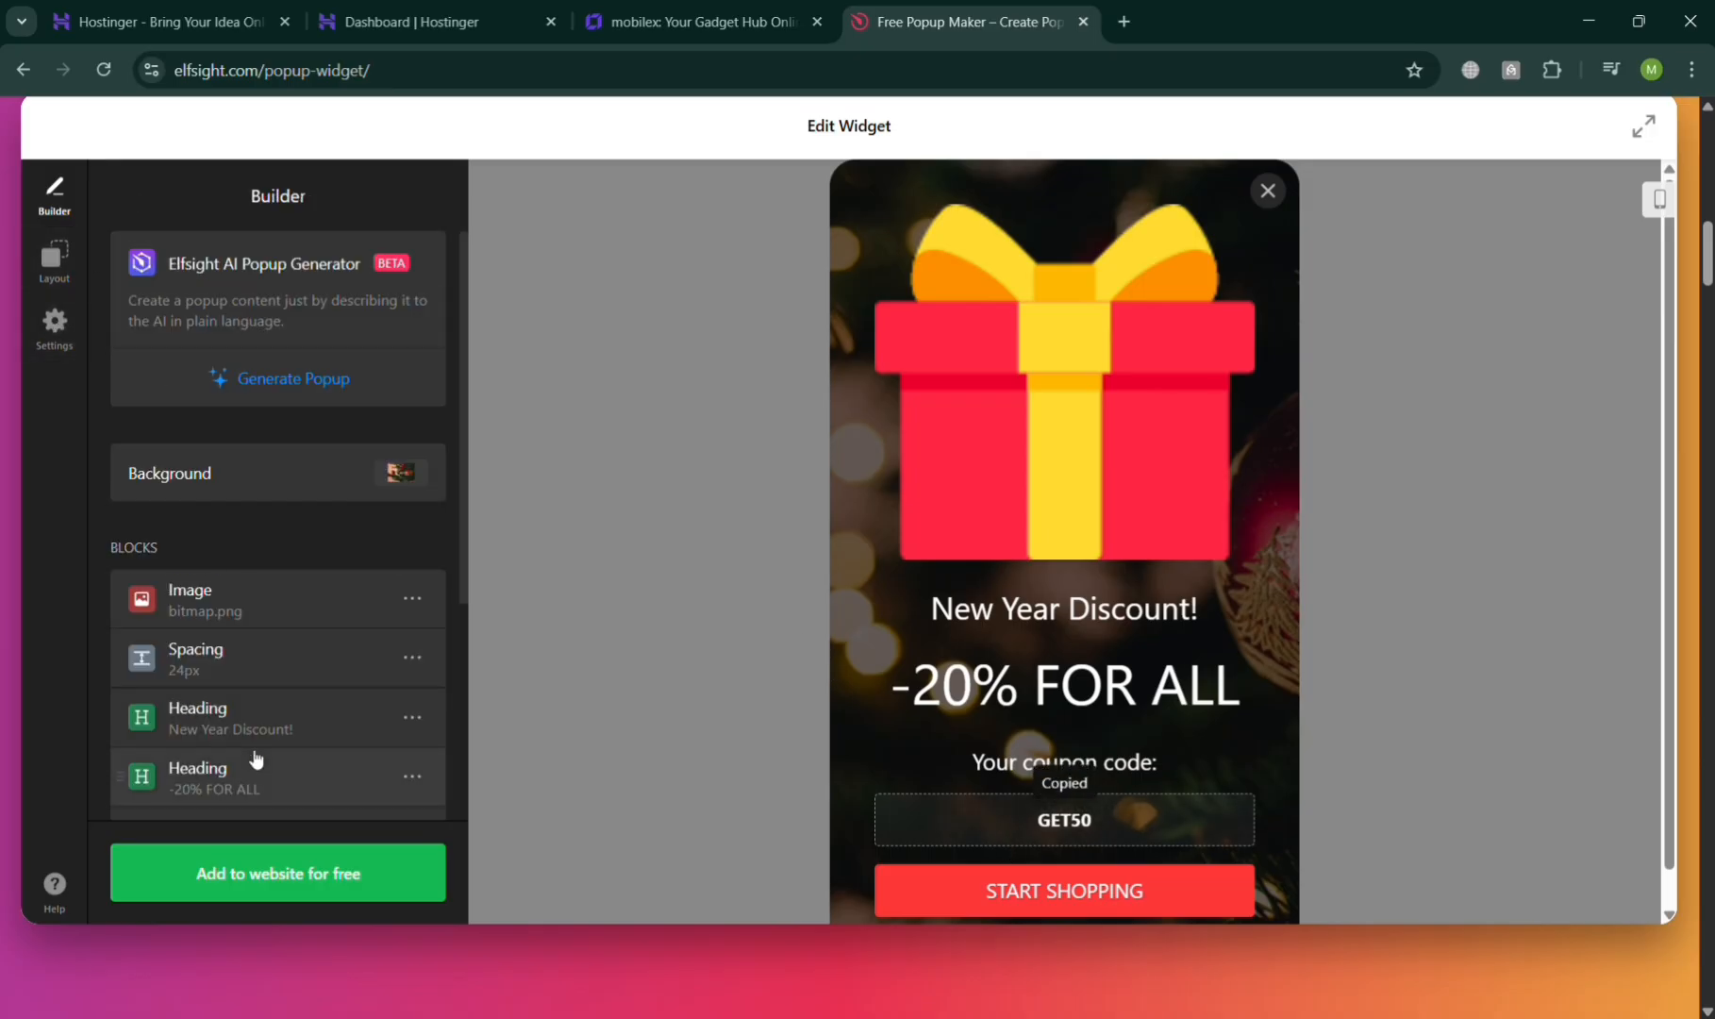
# Set the popup's Coupon block to the manually entered code NEWYEAR2026
pyautogui.scroll(-2, 255, 757)
pyautogui.scroll(-1, 255, 757)
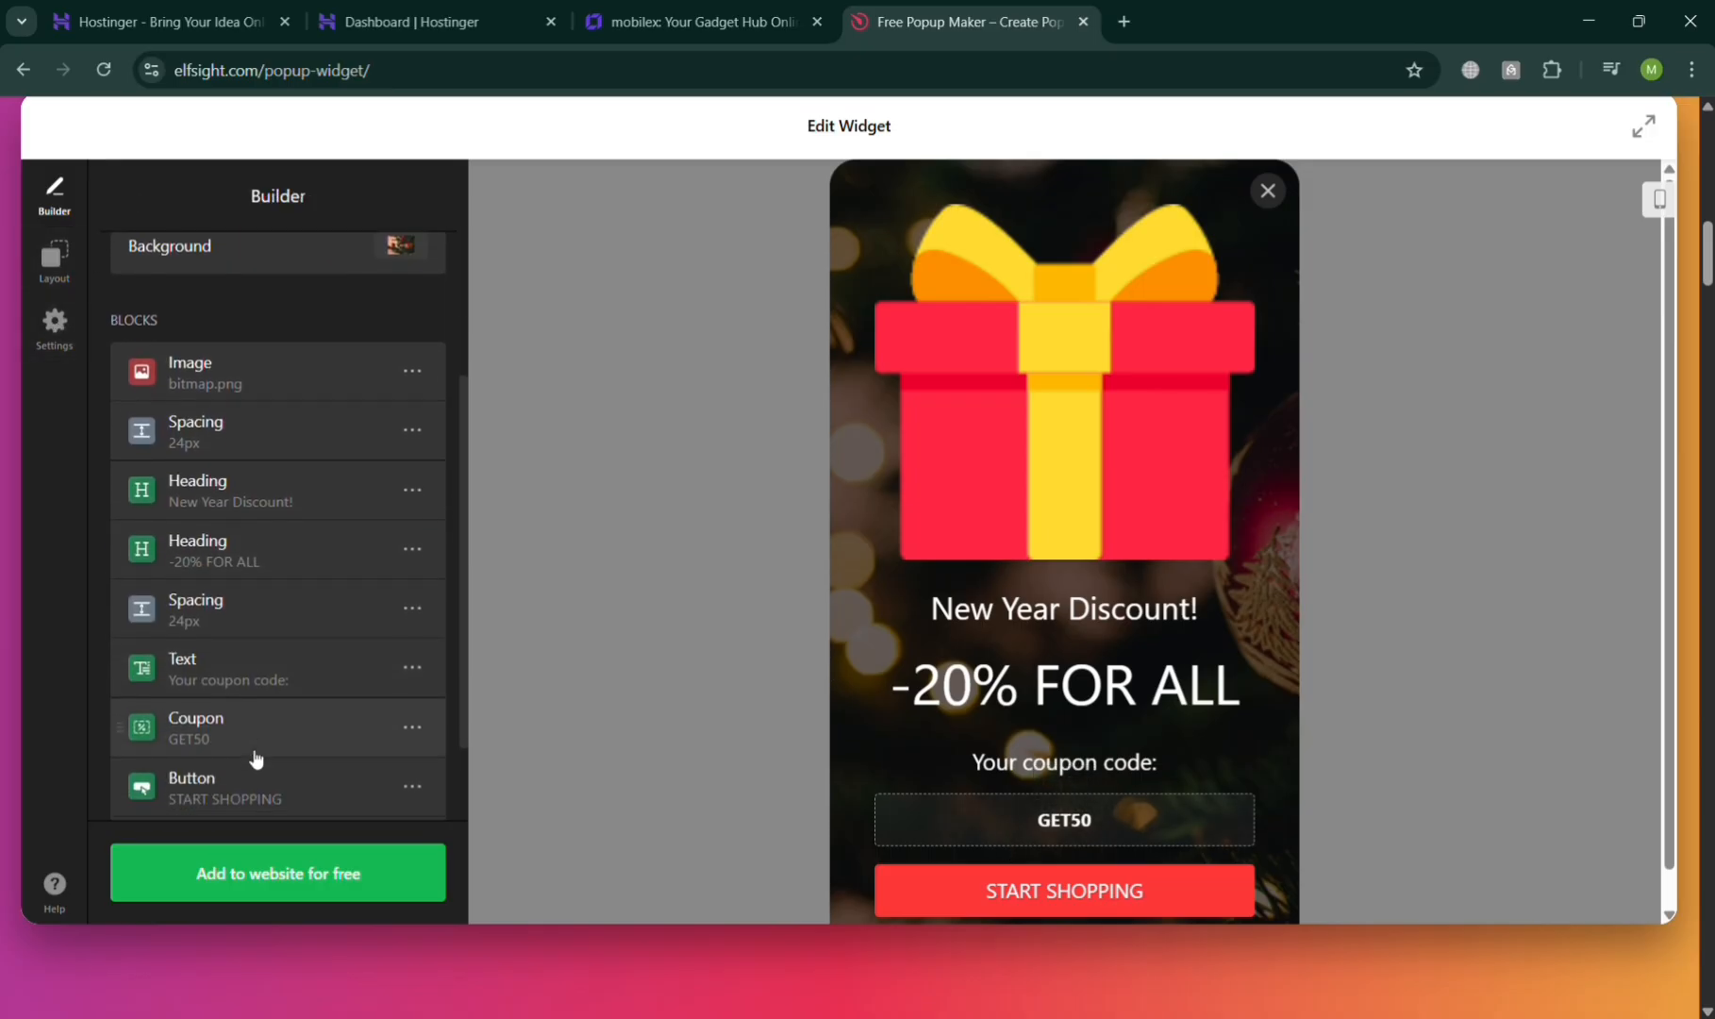
pyautogui.click(255, 671)
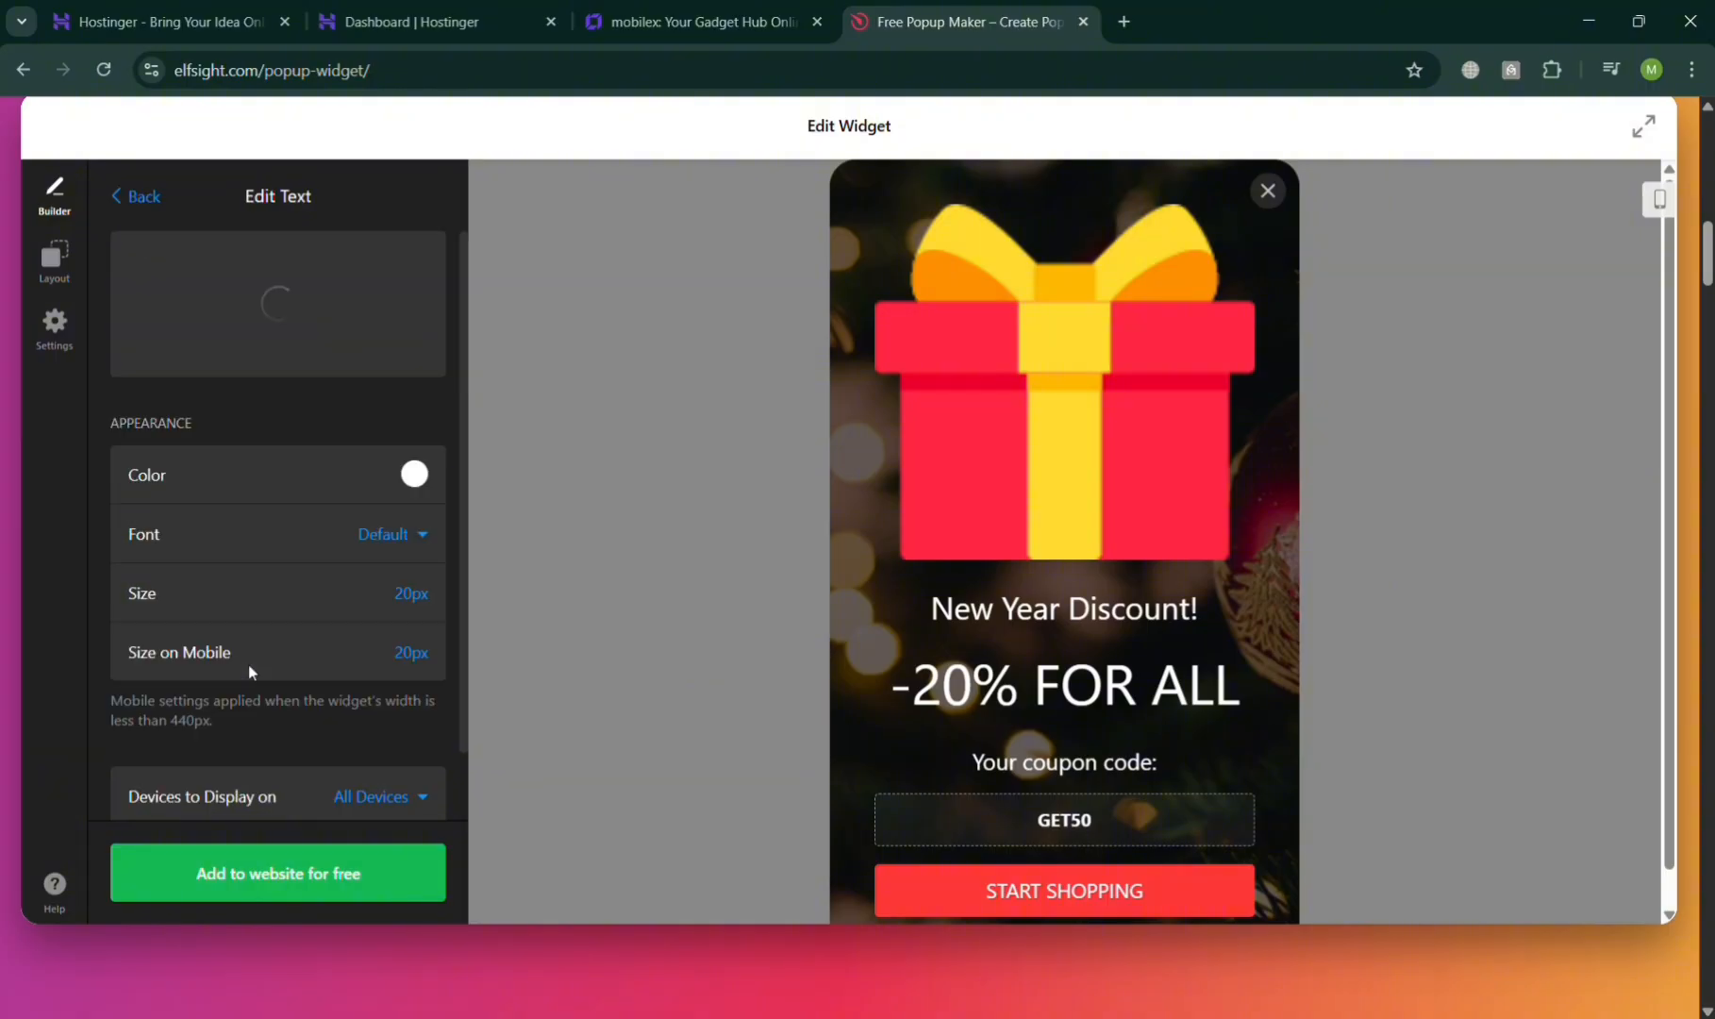
pyautogui.click(123, 197)
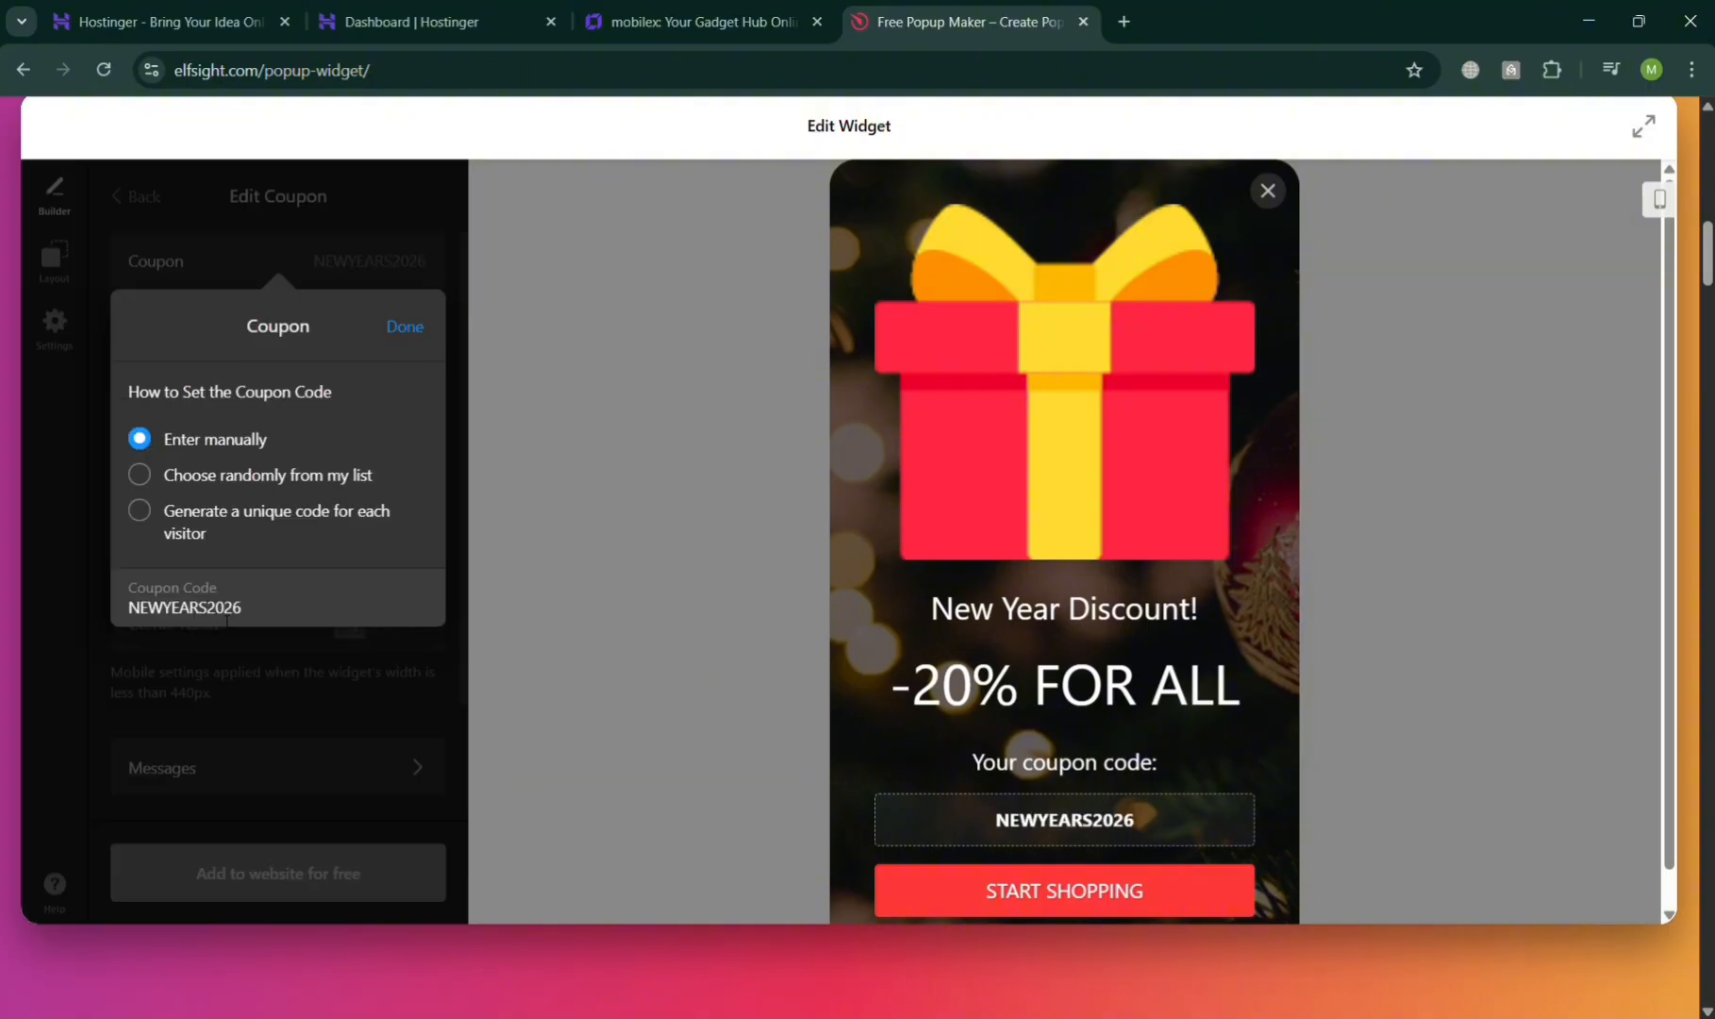
pyautogui.press('BackSpace')
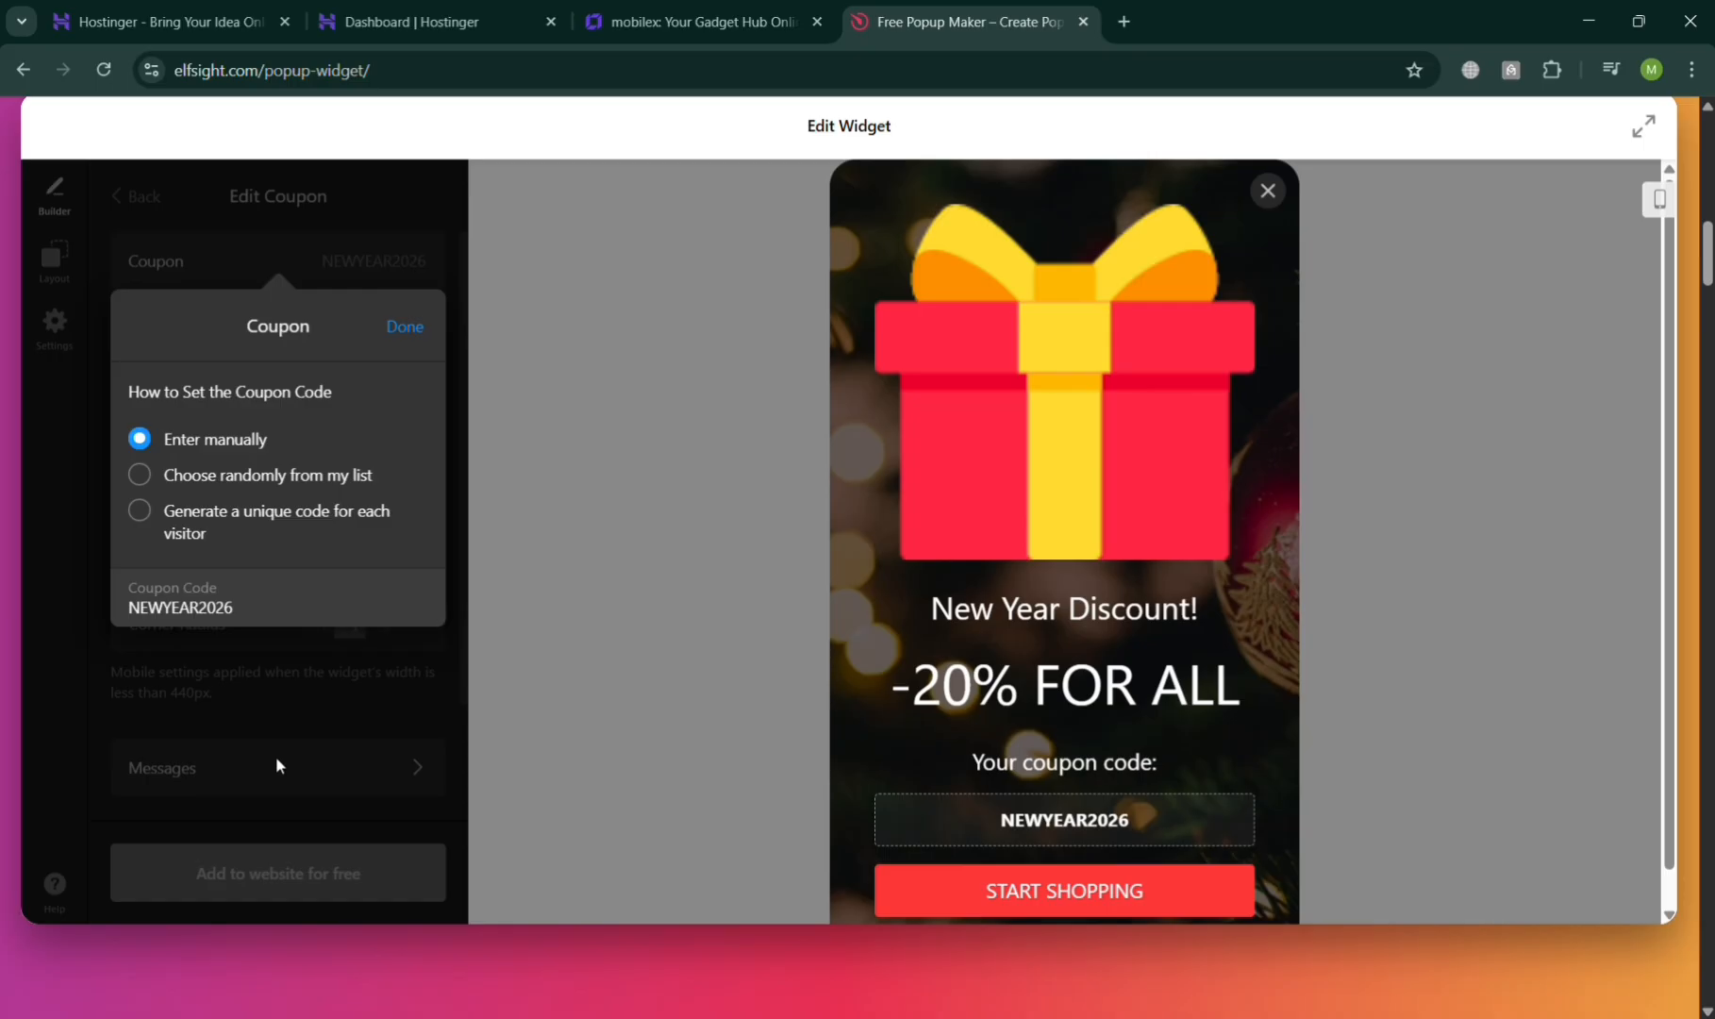
pyautogui.click(294, 679)
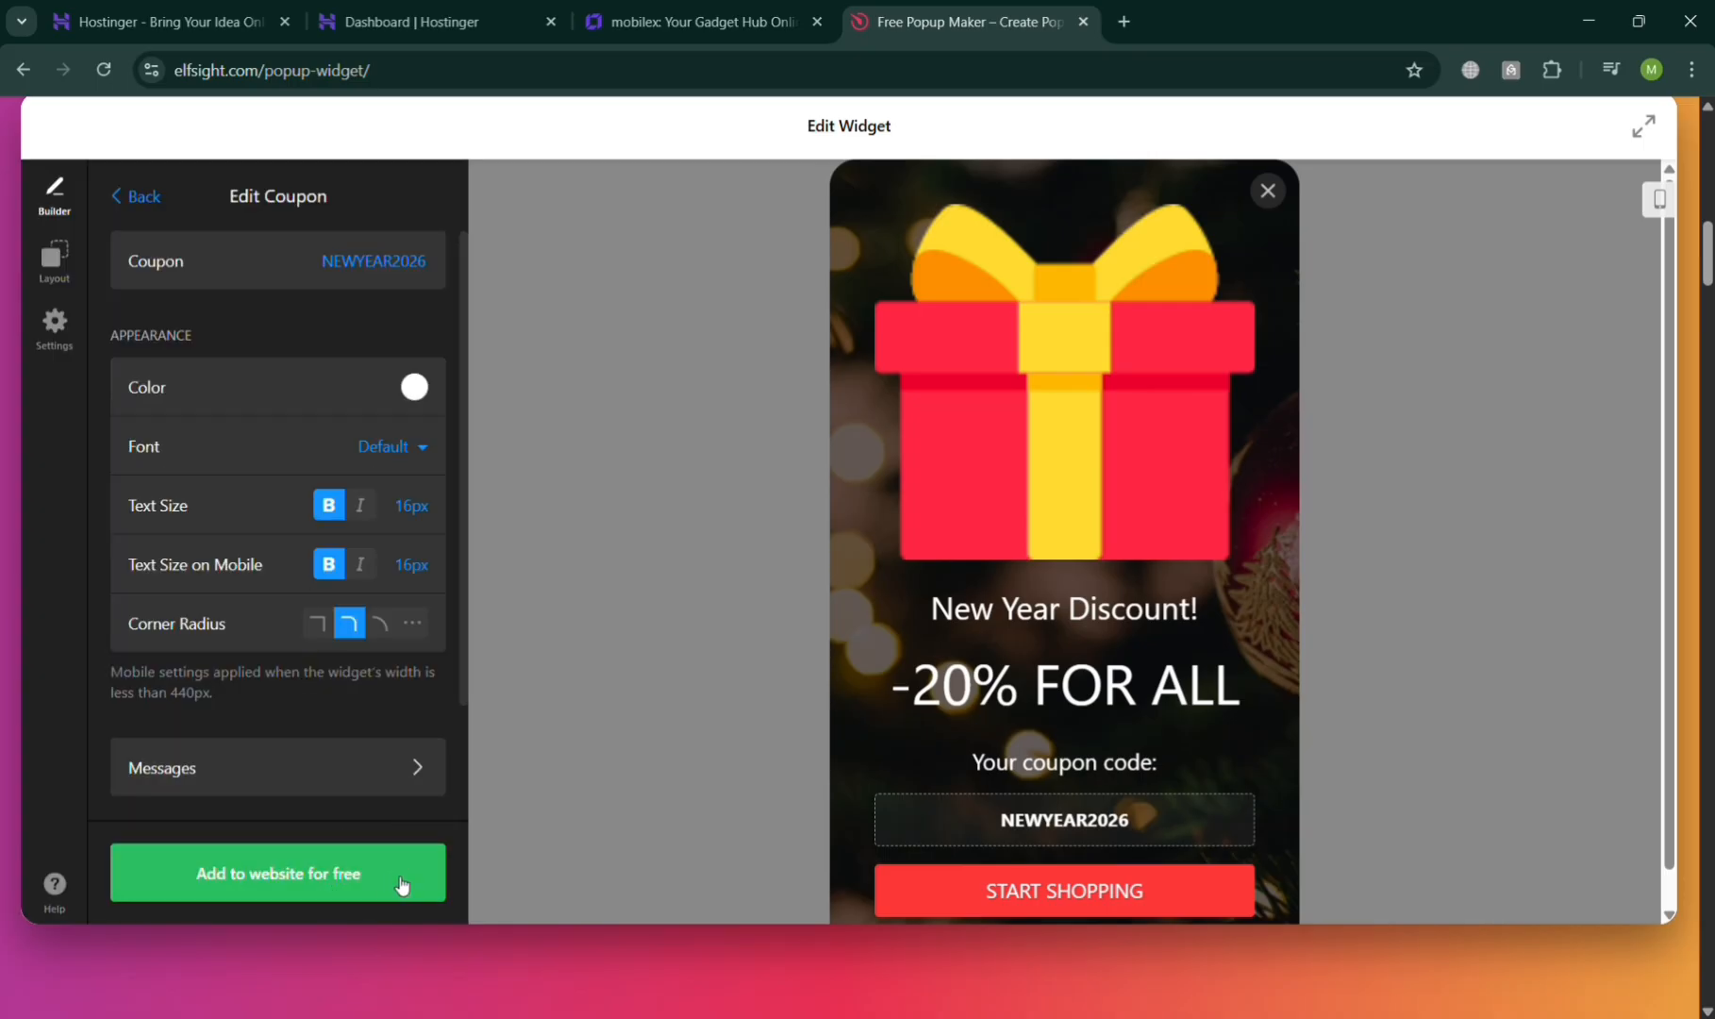
# Add the popup to the website by publishing it and selecting the Free plan
pyautogui.click(359, 866)
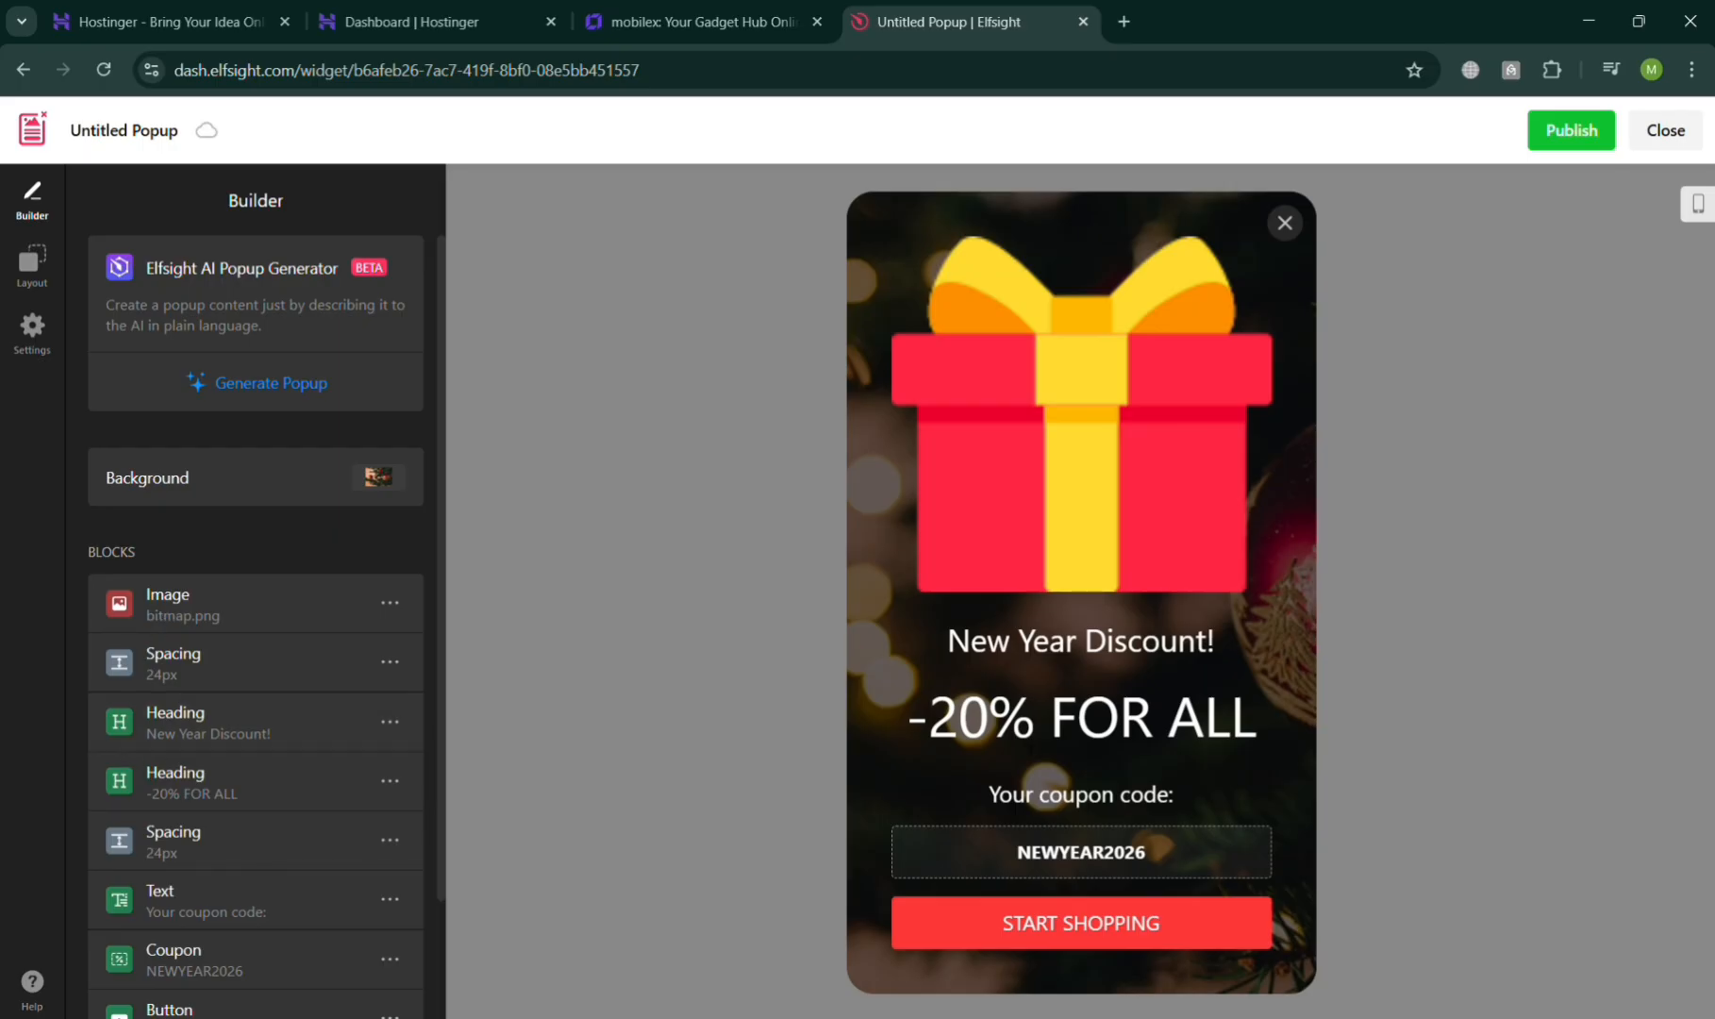
pyautogui.scroll(-2, 264, 808)
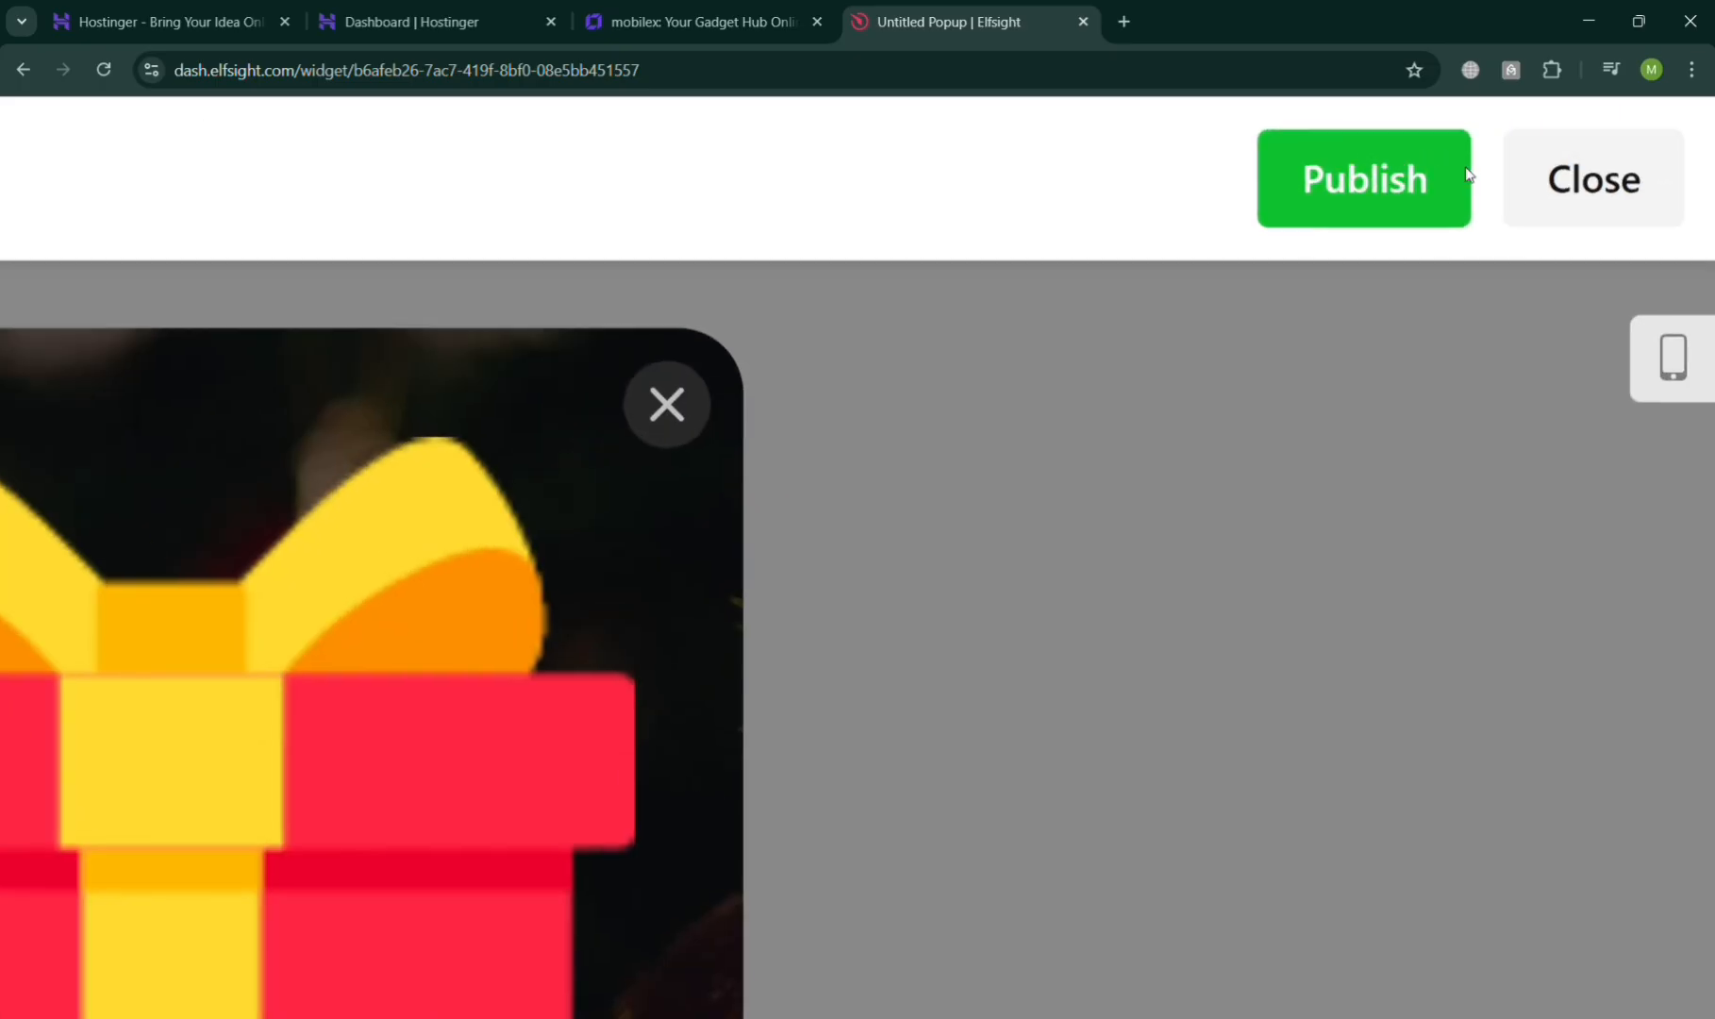
pyautogui.click(1581, 131)
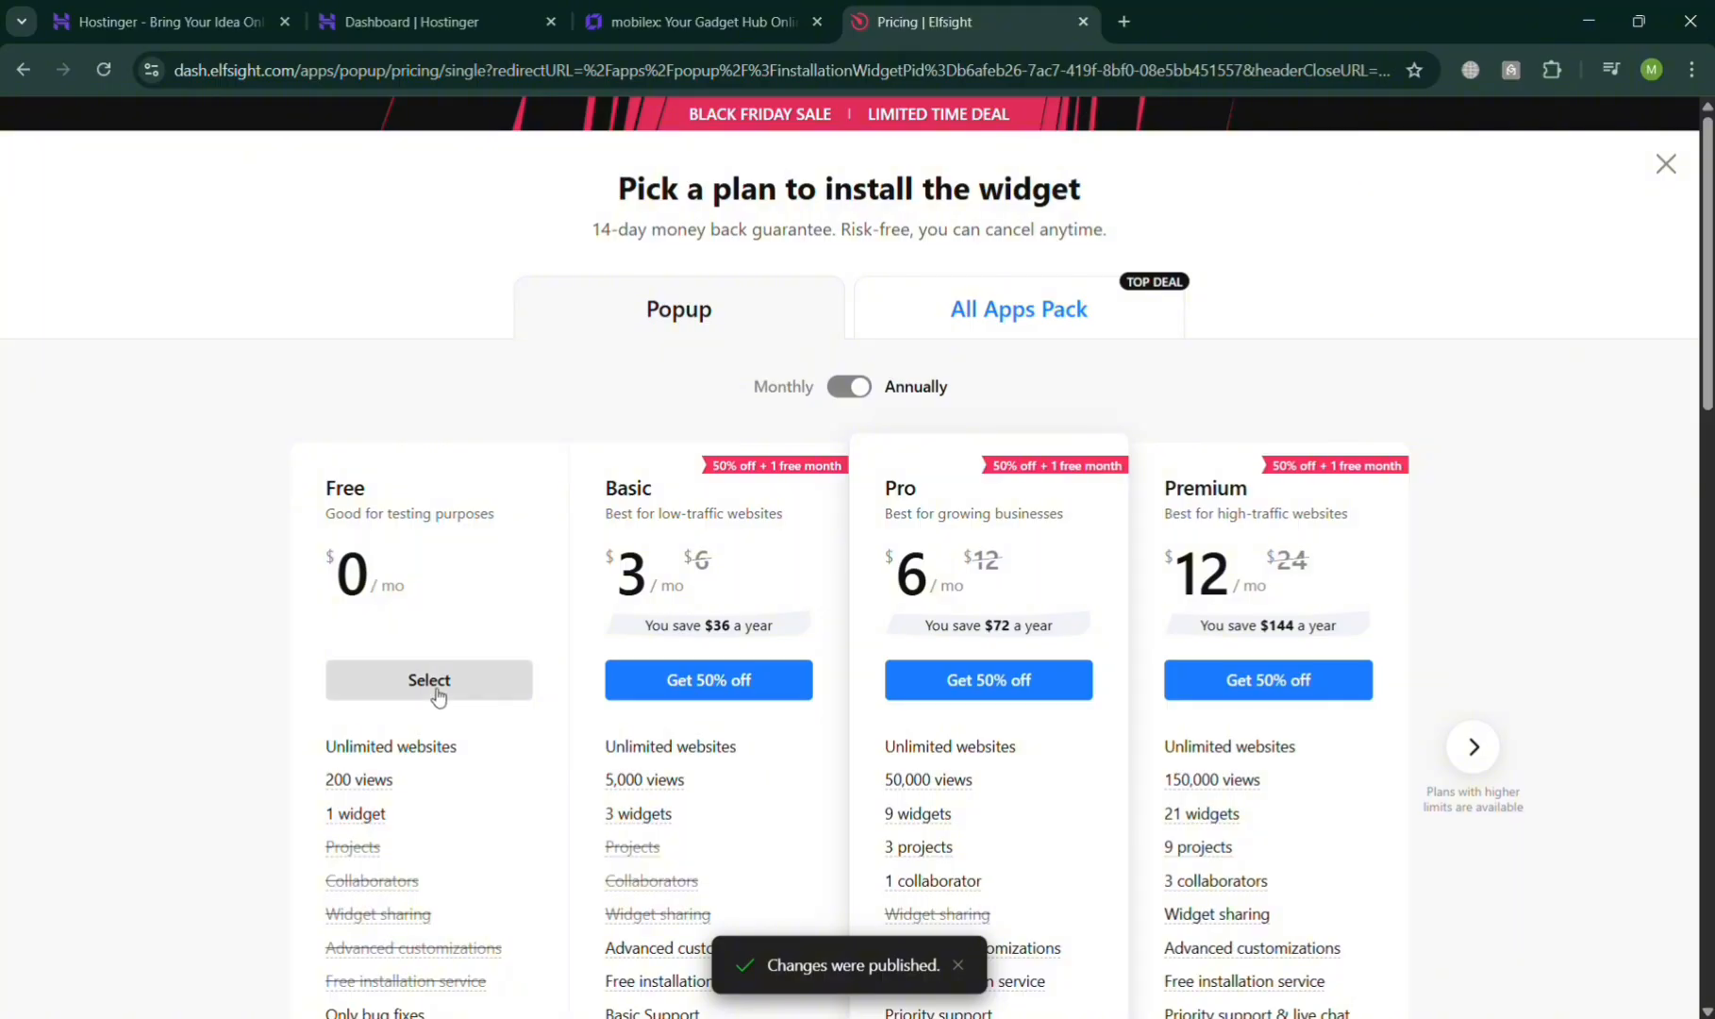
pyautogui.click(493, 675)
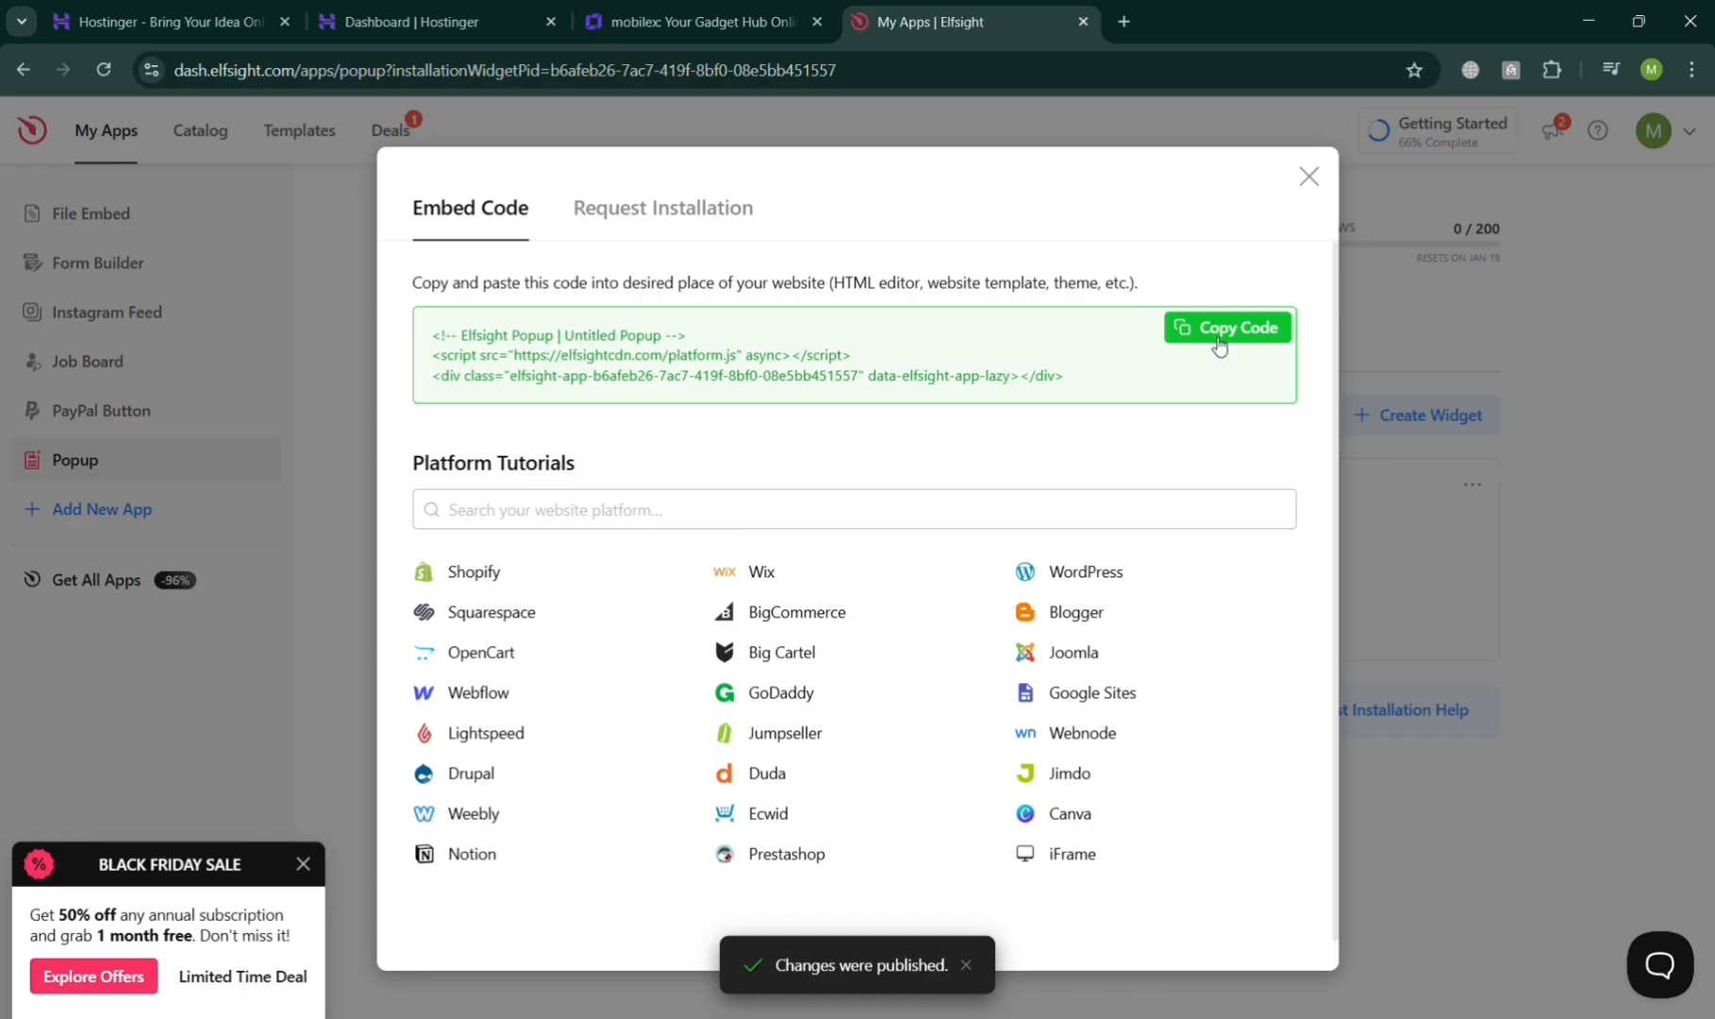
# Copy the popup's embed code, then switch to the Hostinger Website Builder and close its store manager
pyautogui.click(1219, 327)
pyautogui.click(773, 12)
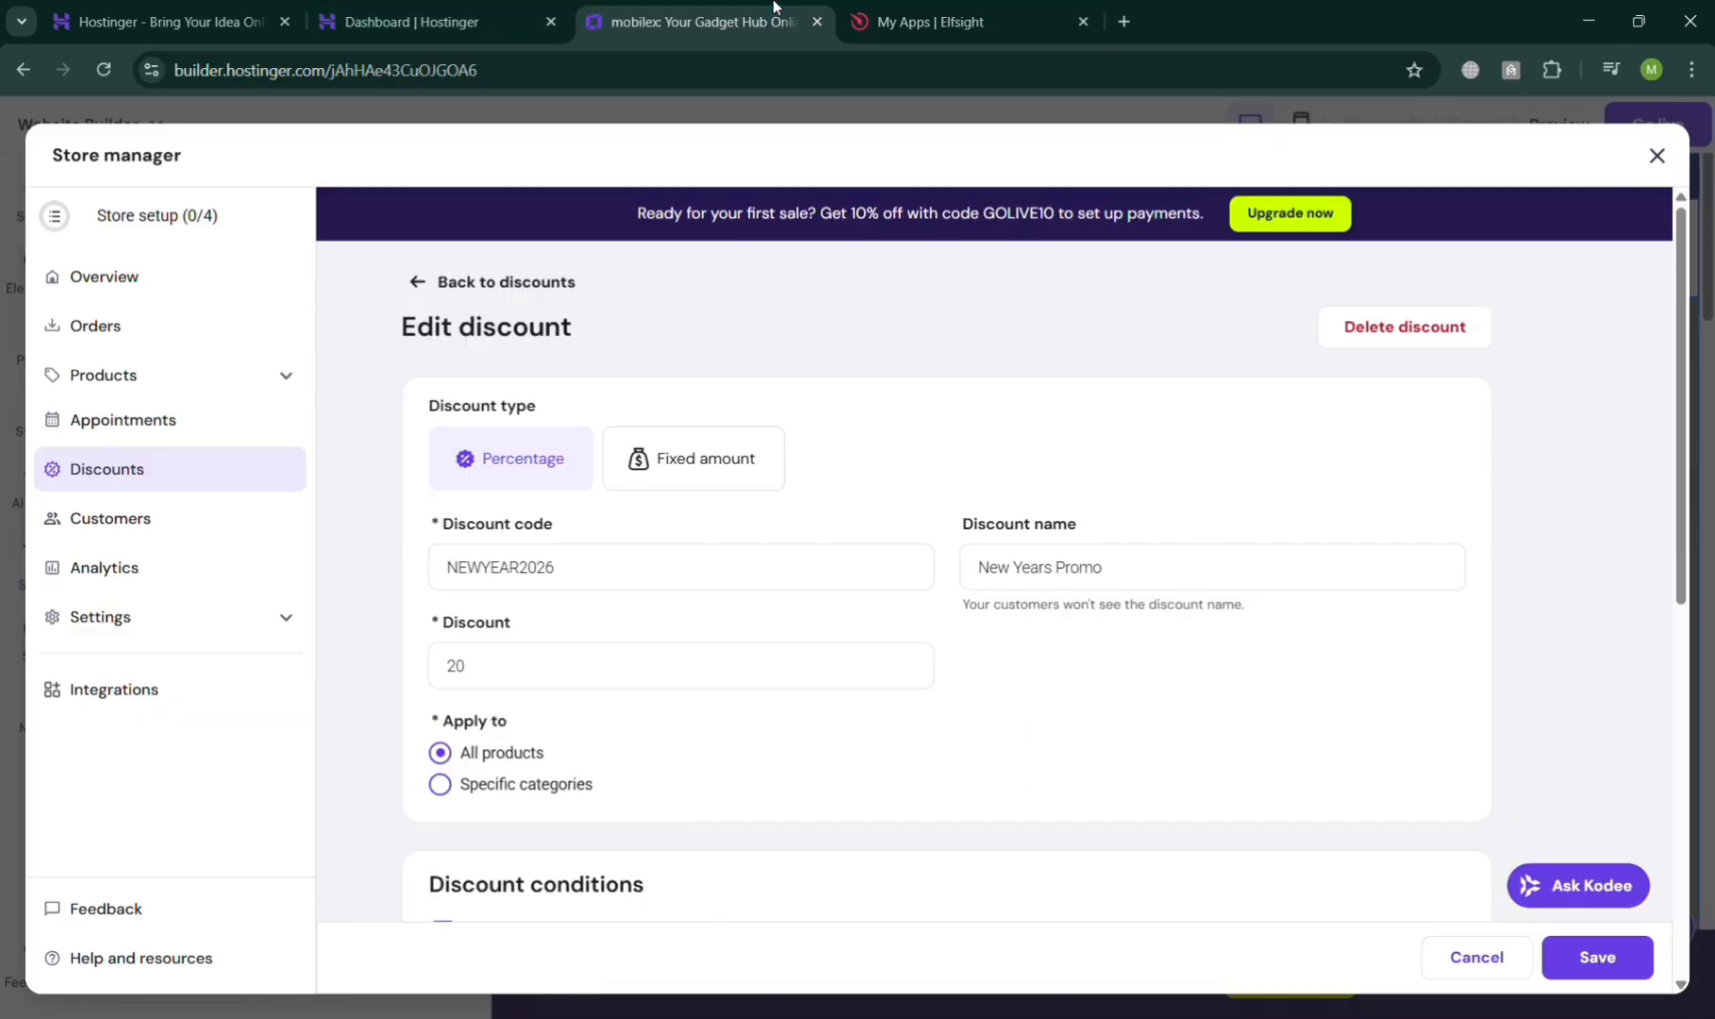
pyautogui.click(1657, 156)
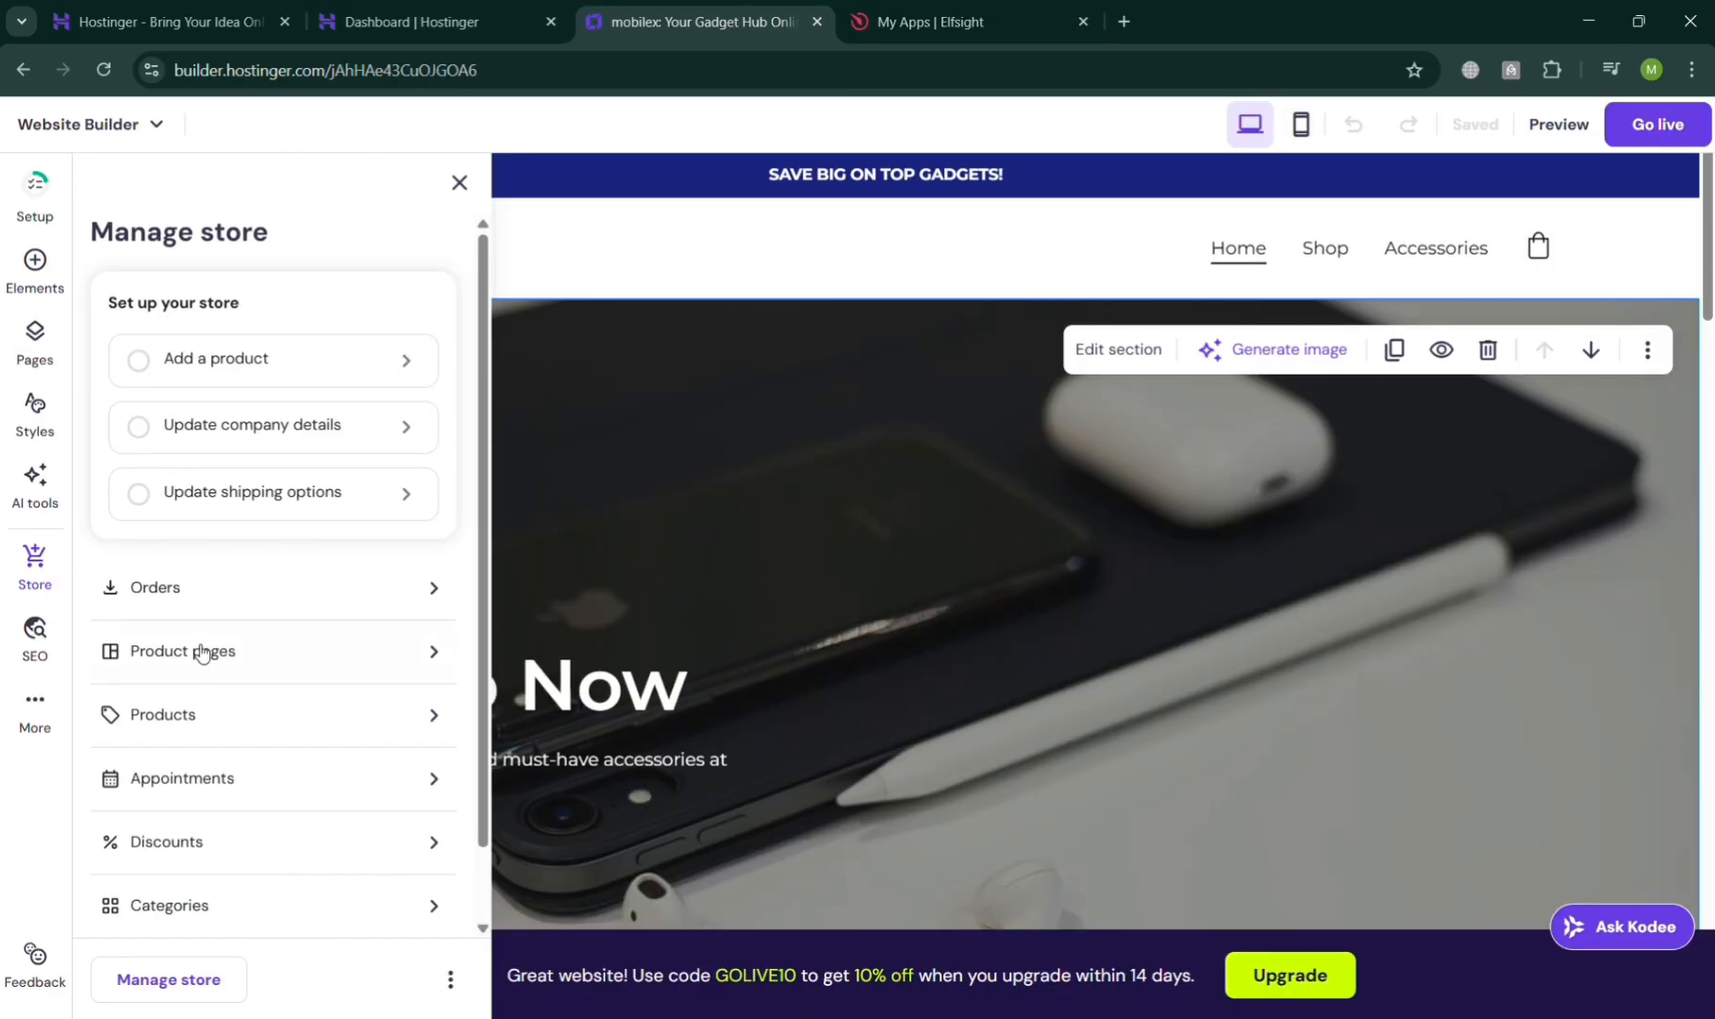
# Add a new section below the iPhones and Chargers categories using the Main layout with a centered white box on a background image
pyautogui.click(52, 268)
pyautogui.scroll(-1, 259, 992)
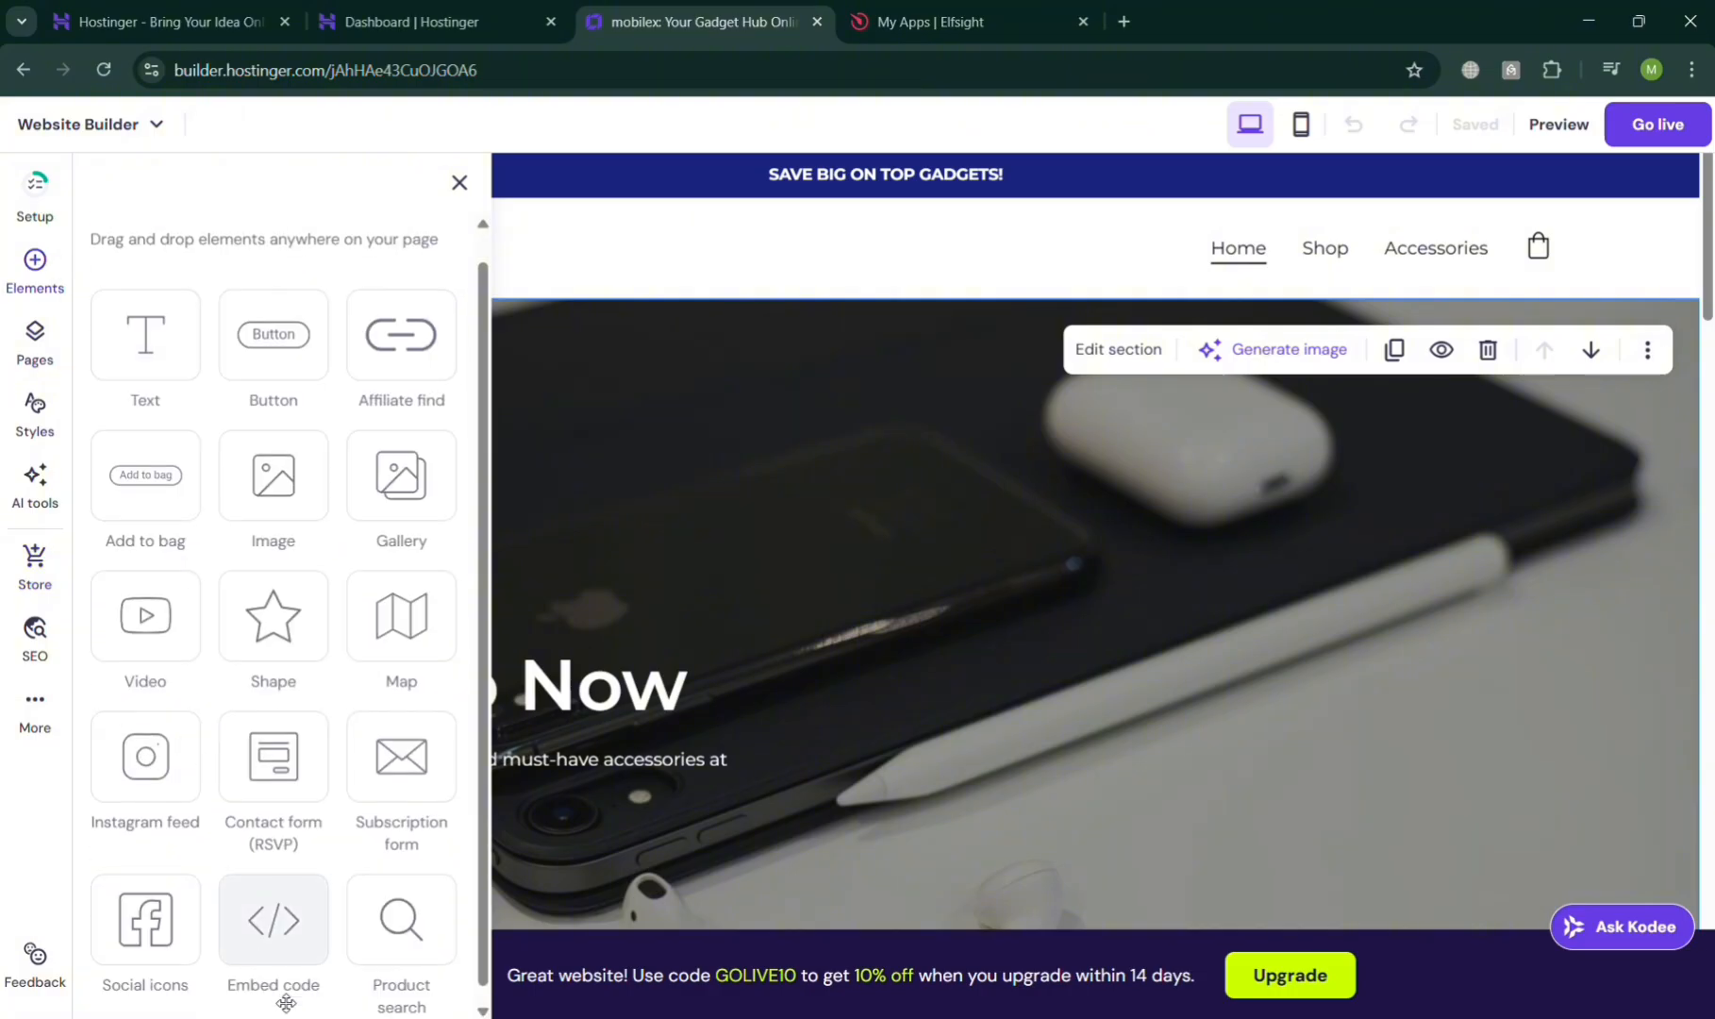
pyautogui.scroll(-15, 1314, 615)
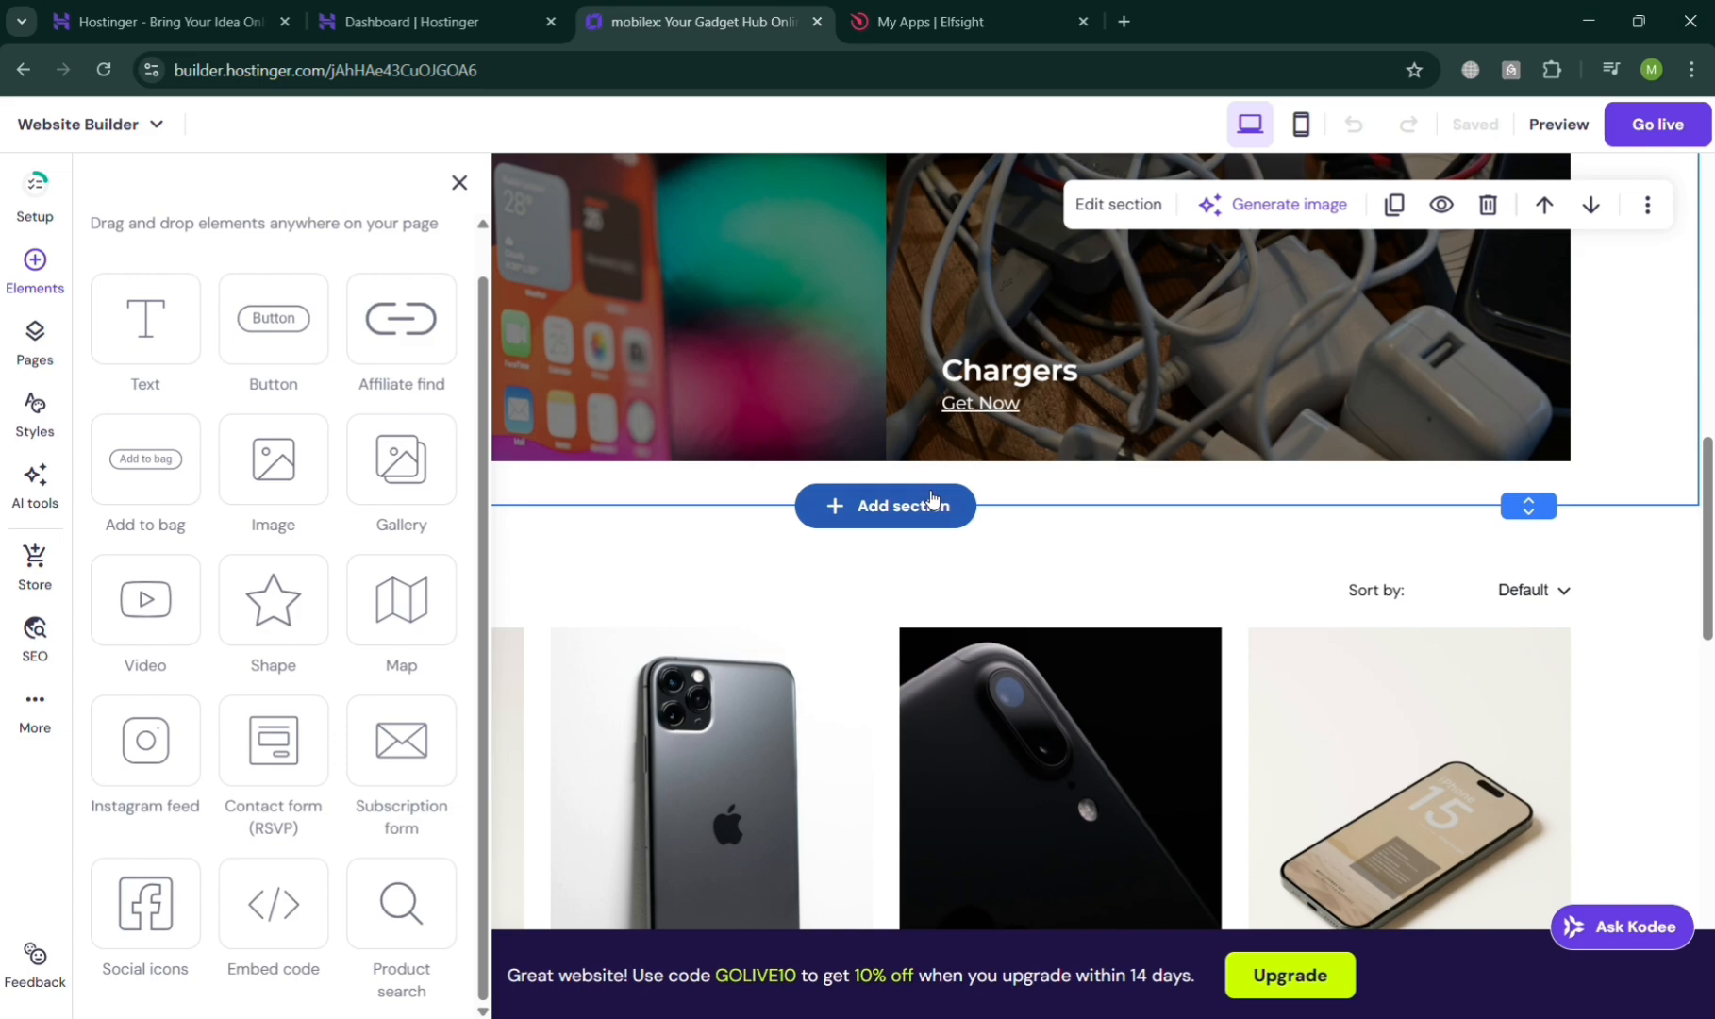
pyautogui.click(923, 515)
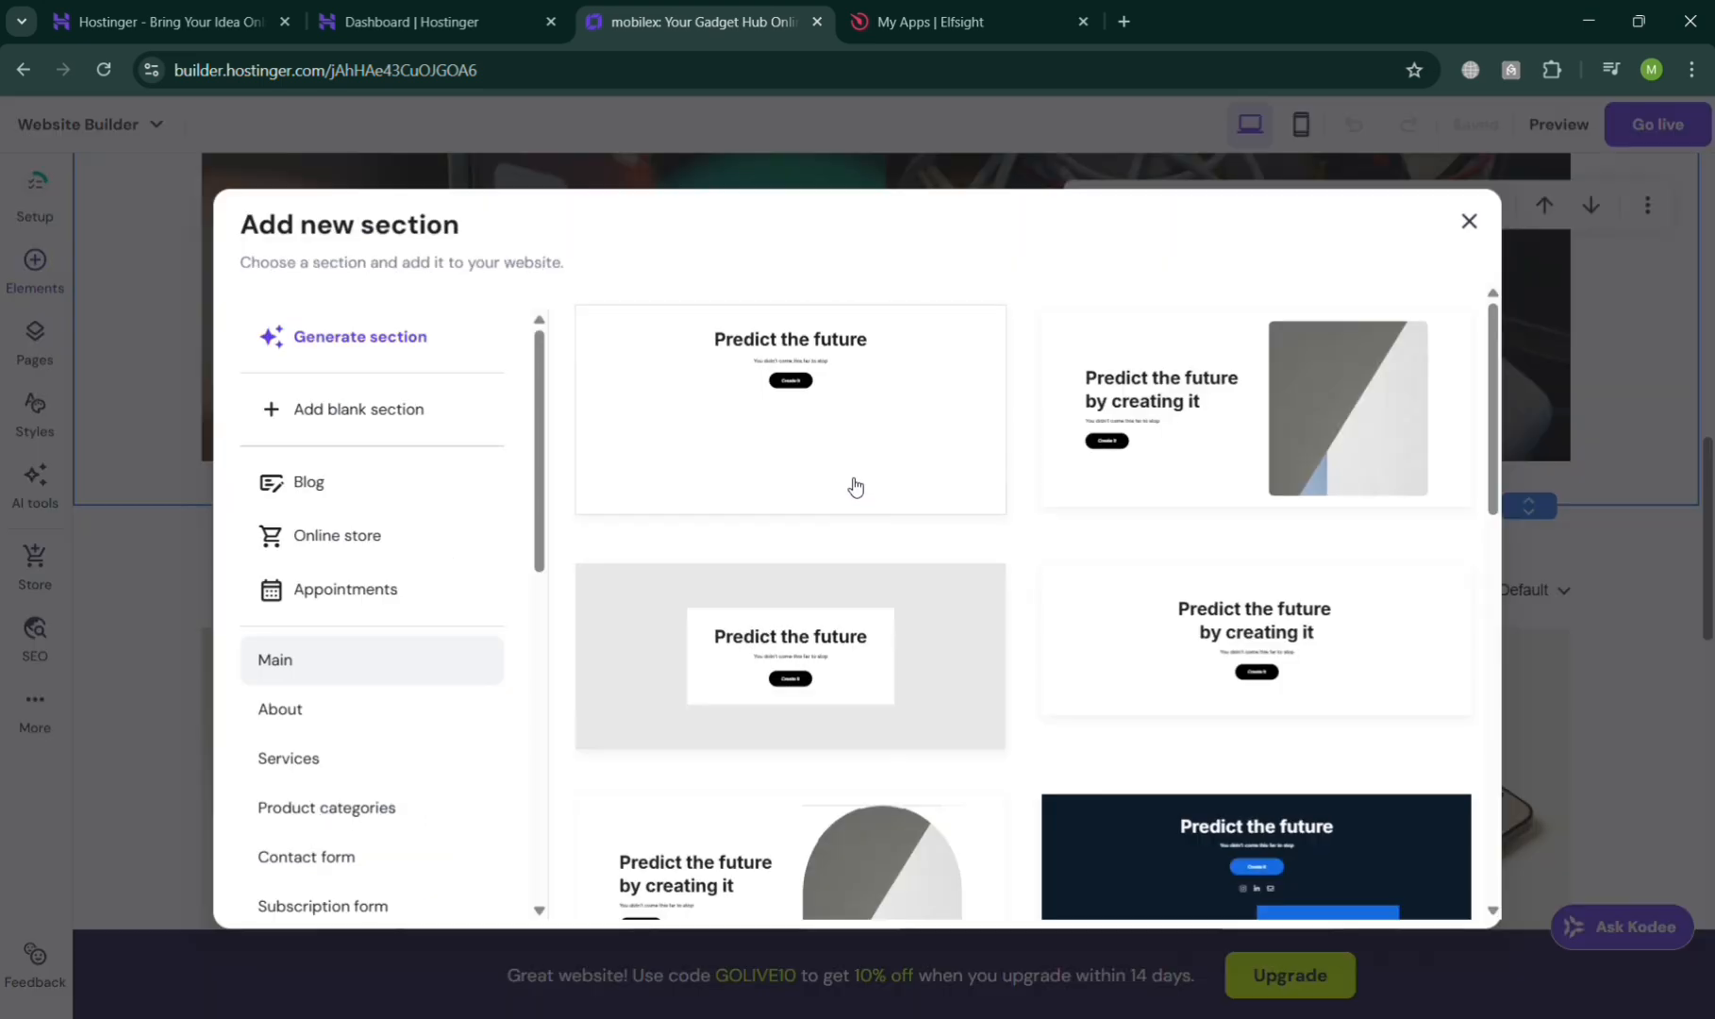
pyautogui.click(906, 672)
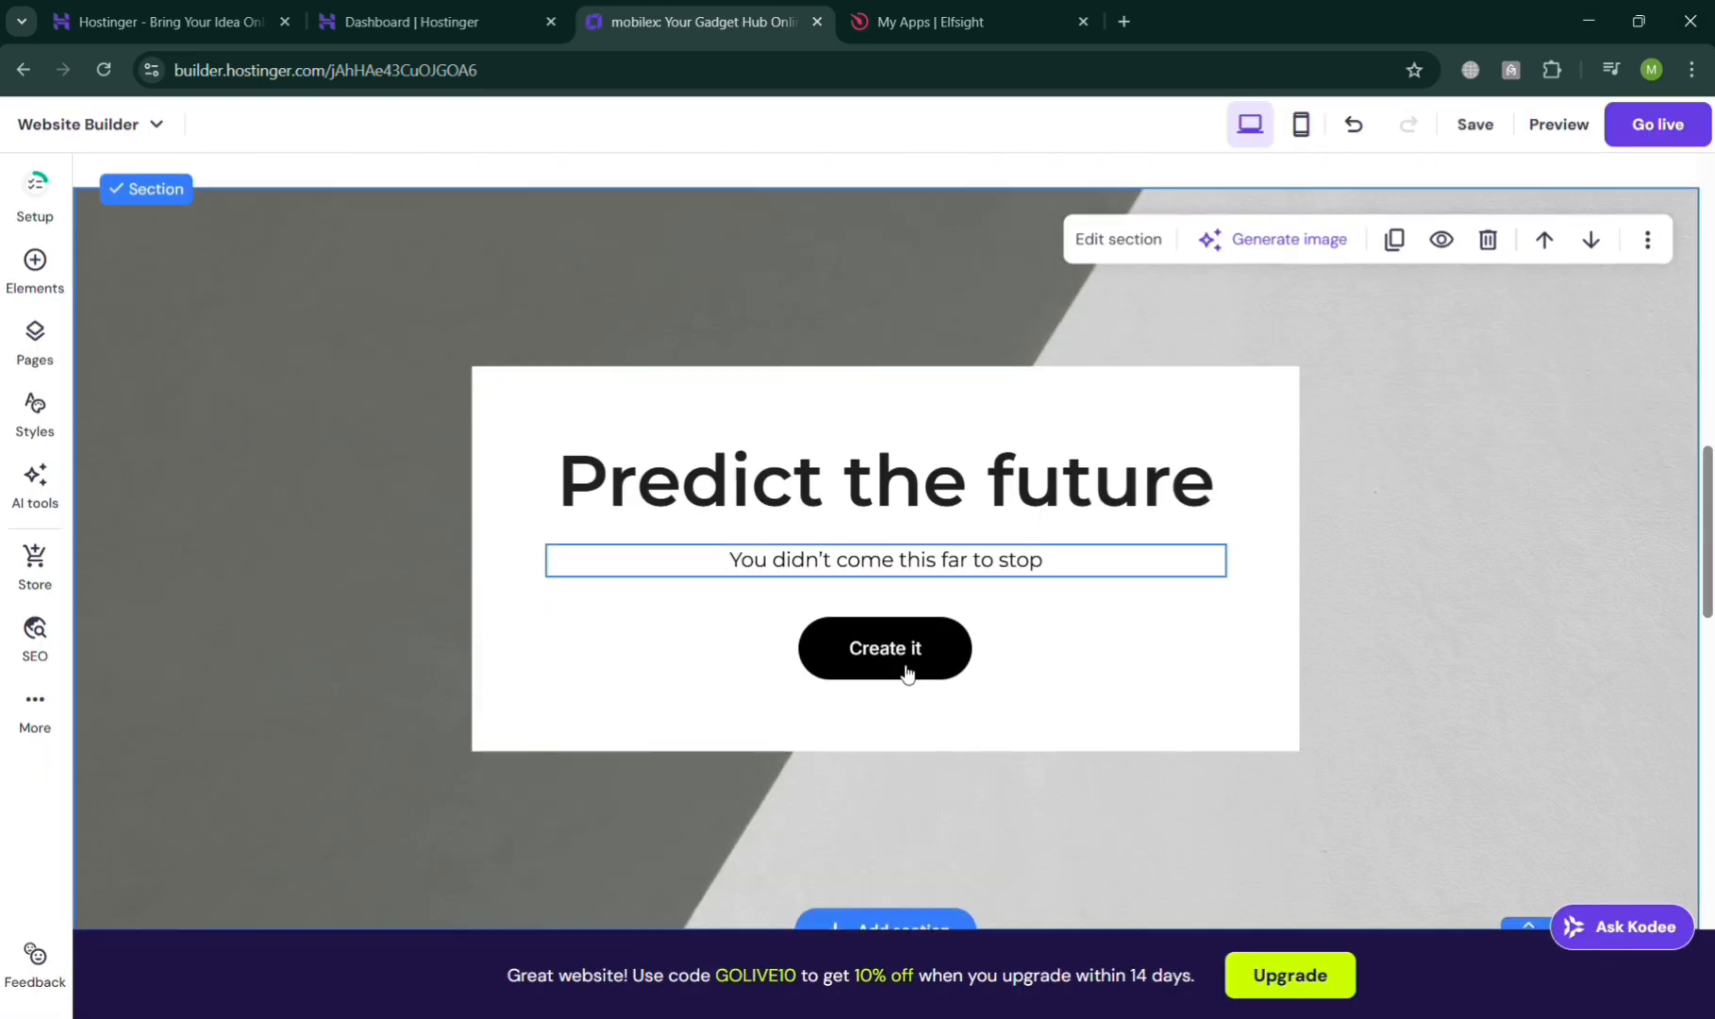
# Delete the white box, the "Predict the future" heading, the subtitle and the "Create it" button from the new section
pyautogui.click(1229, 647)
pyautogui.press('Delete')
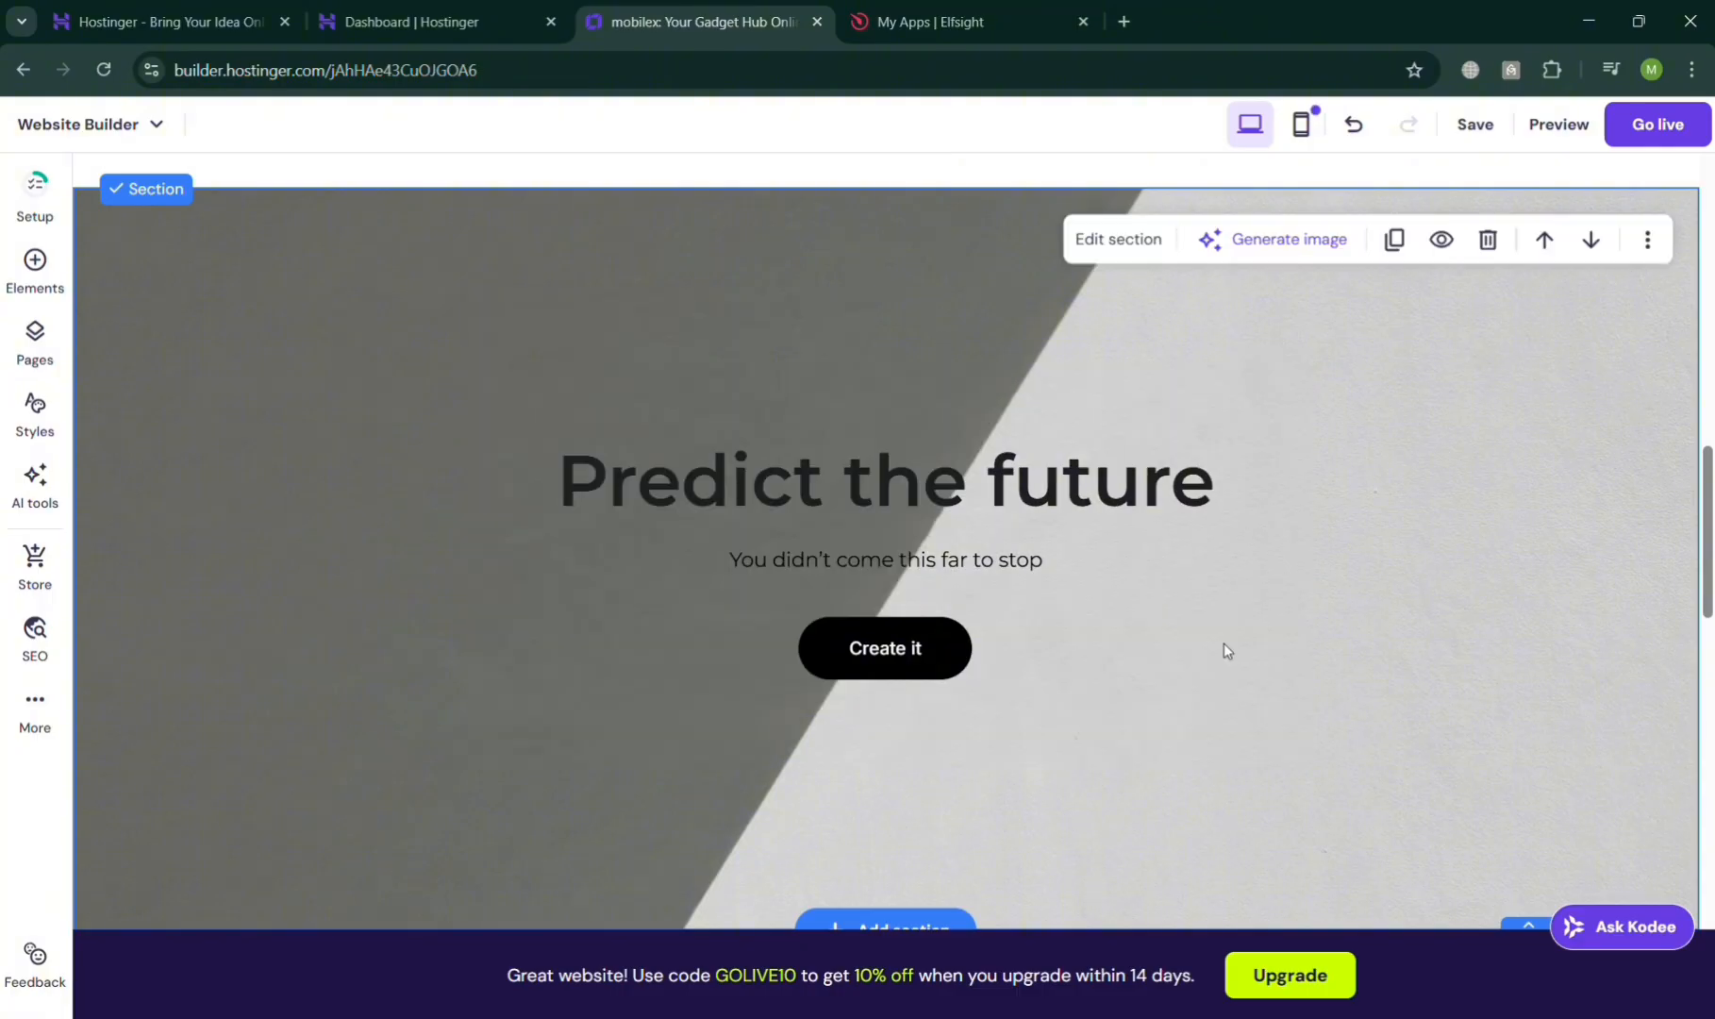
pyautogui.click(1009, 516)
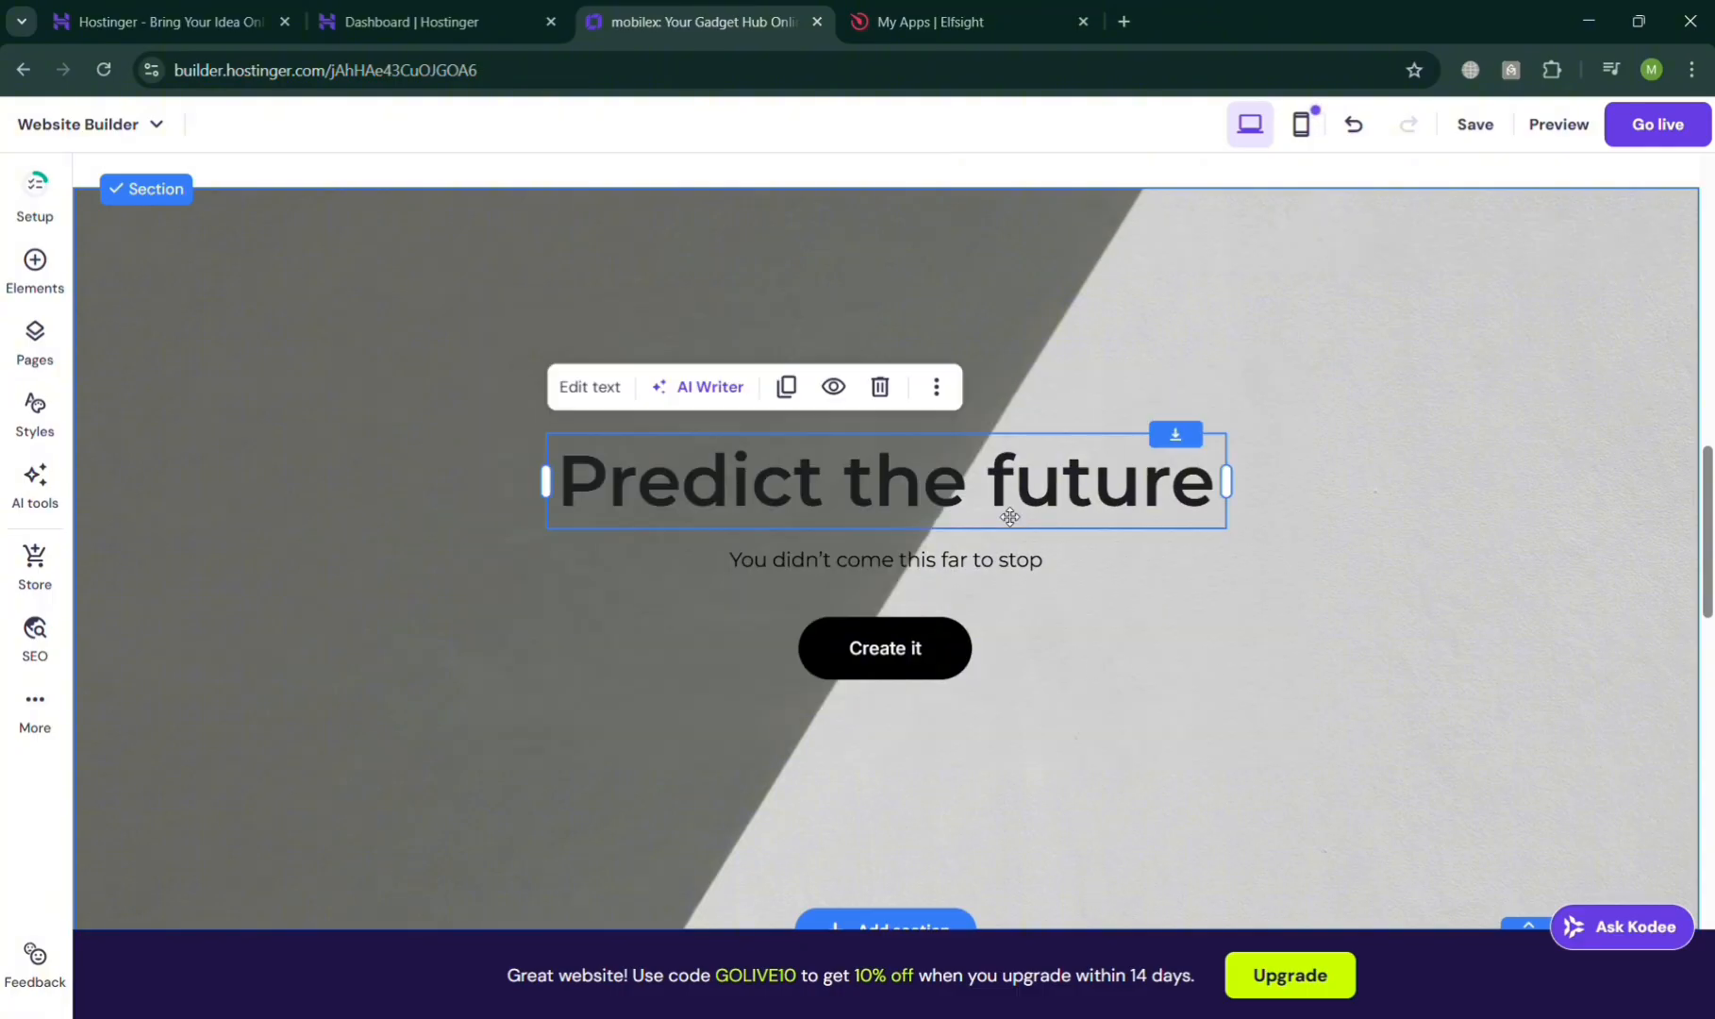
pyautogui.press('Delete')
pyautogui.click(1008, 582)
pyautogui.press('Delete')
pyautogui.click(929, 671)
pyautogui.press('Delete')
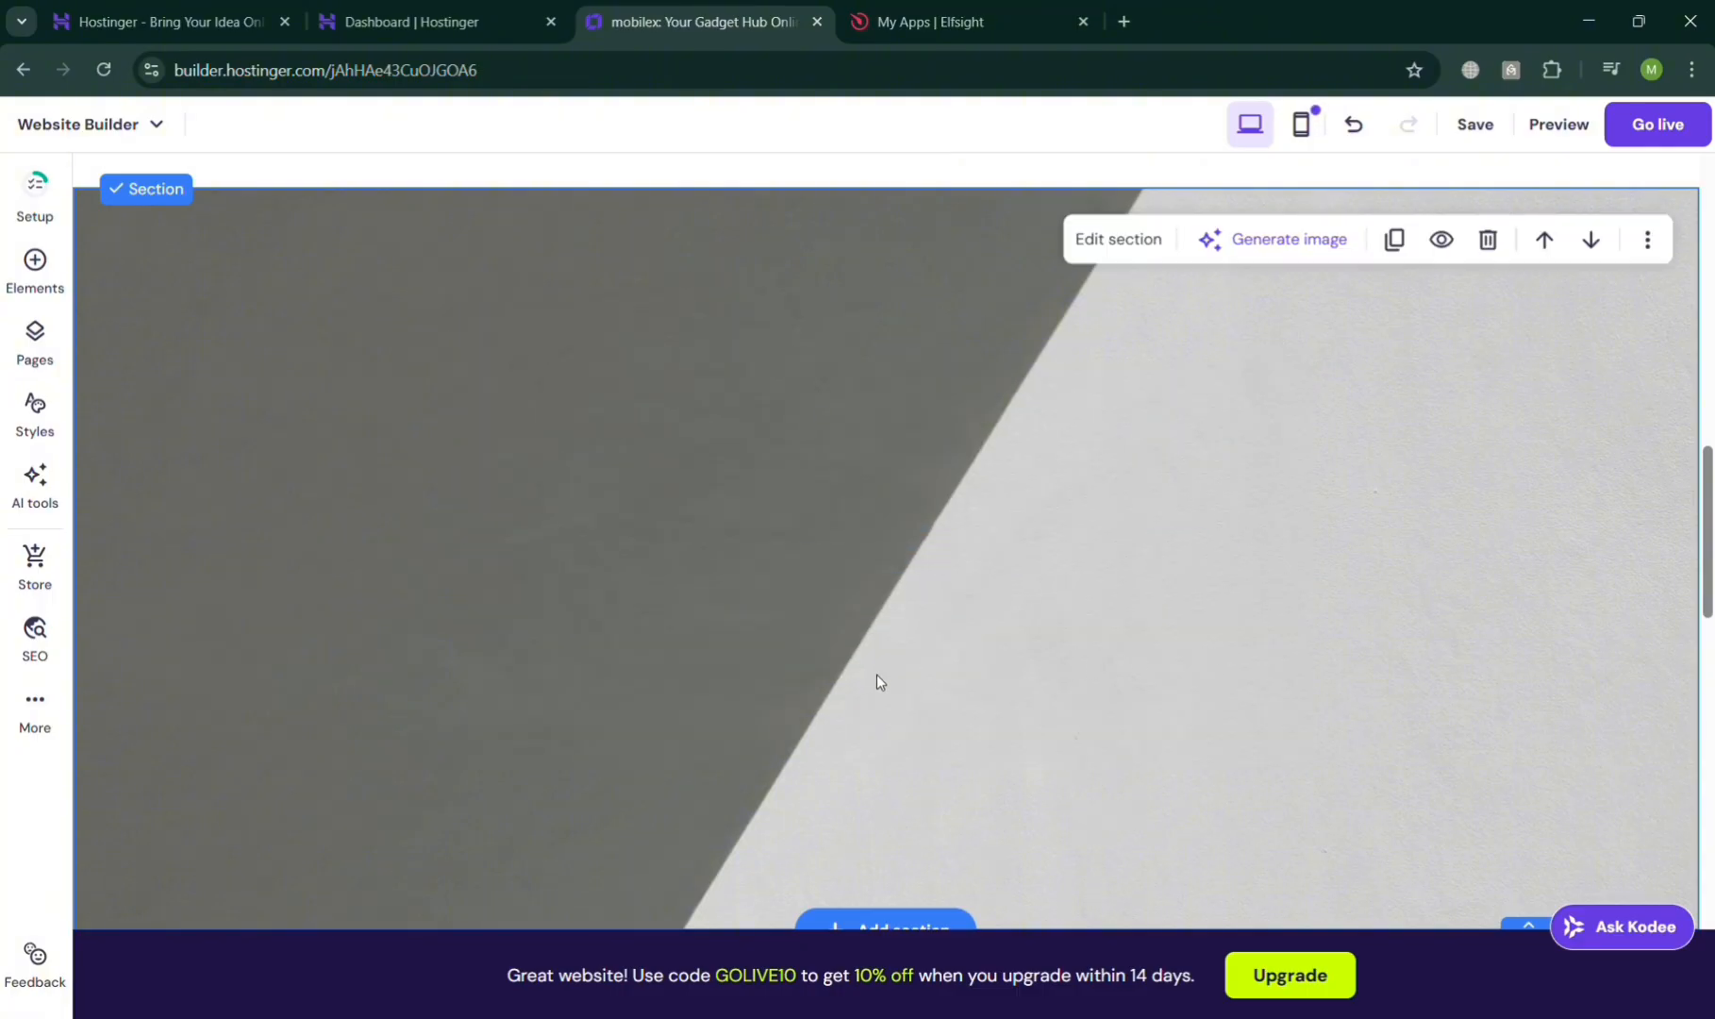
# Add an Embed code element to the empty section and replace its placeholder with the copied popup code
pyautogui.click(35, 267)
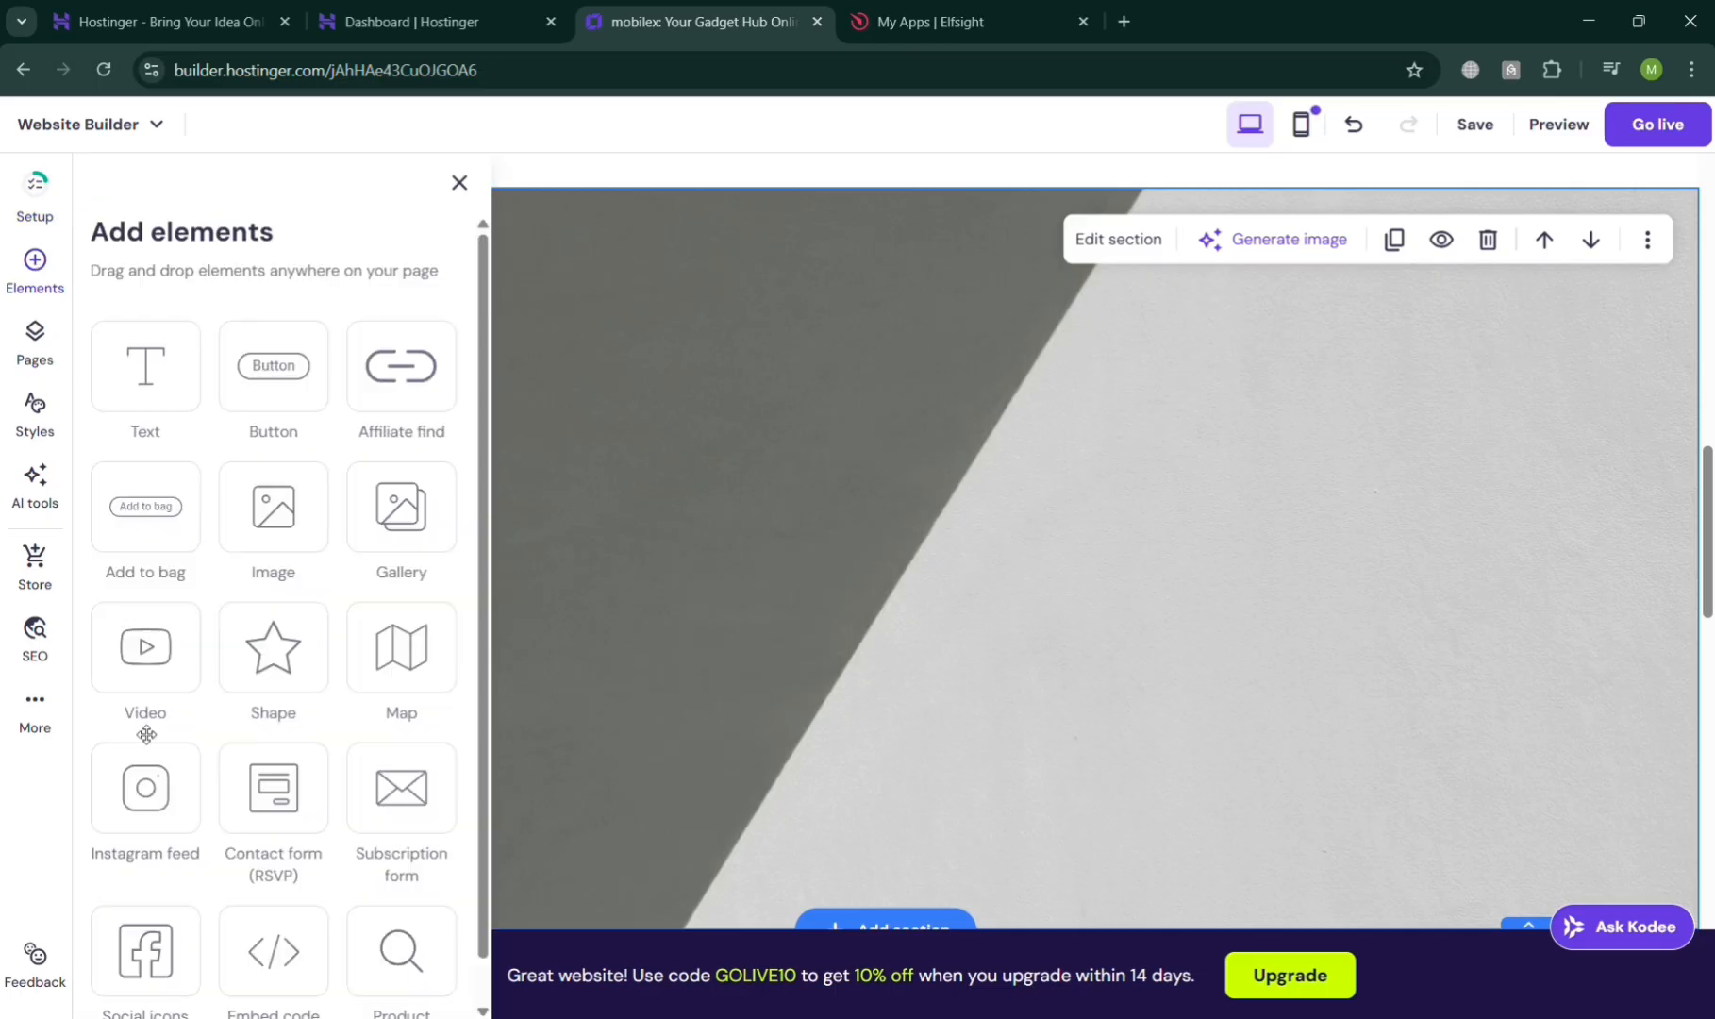
pyautogui.moveTo(268, 946); pyautogui.dragTo(587, 816)
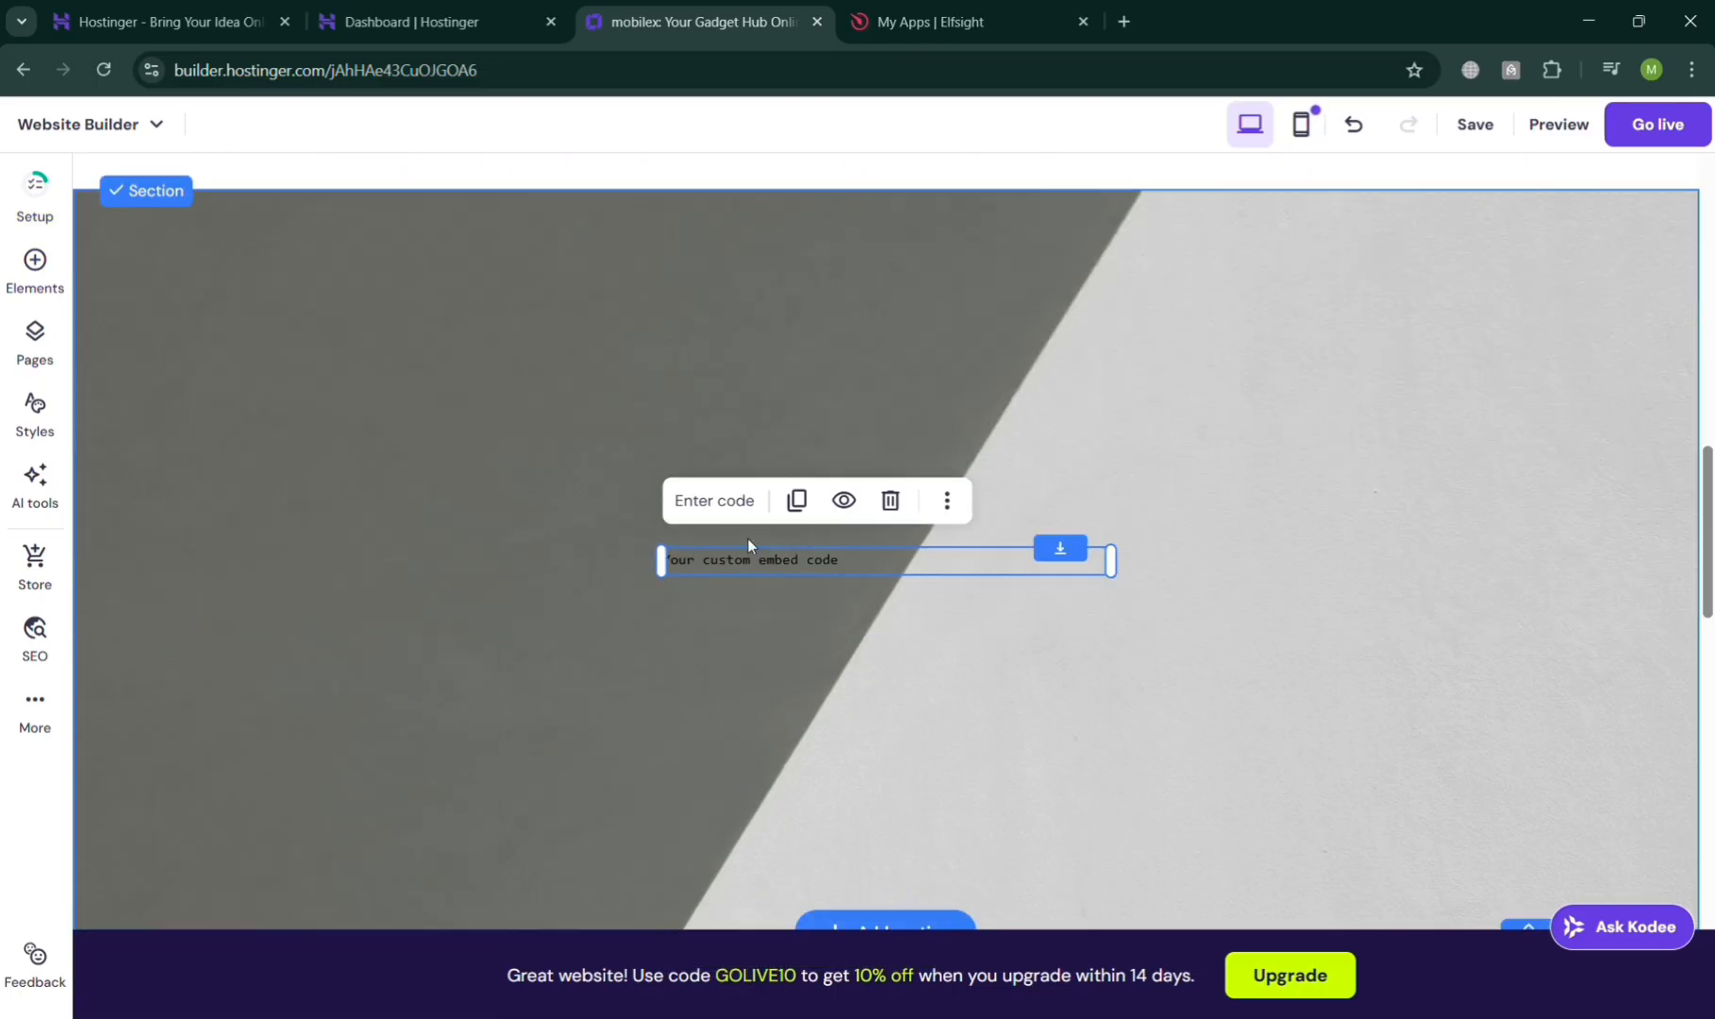
pyautogui.click(720, 500)
pyautogui.tripleClick(1198, 556)
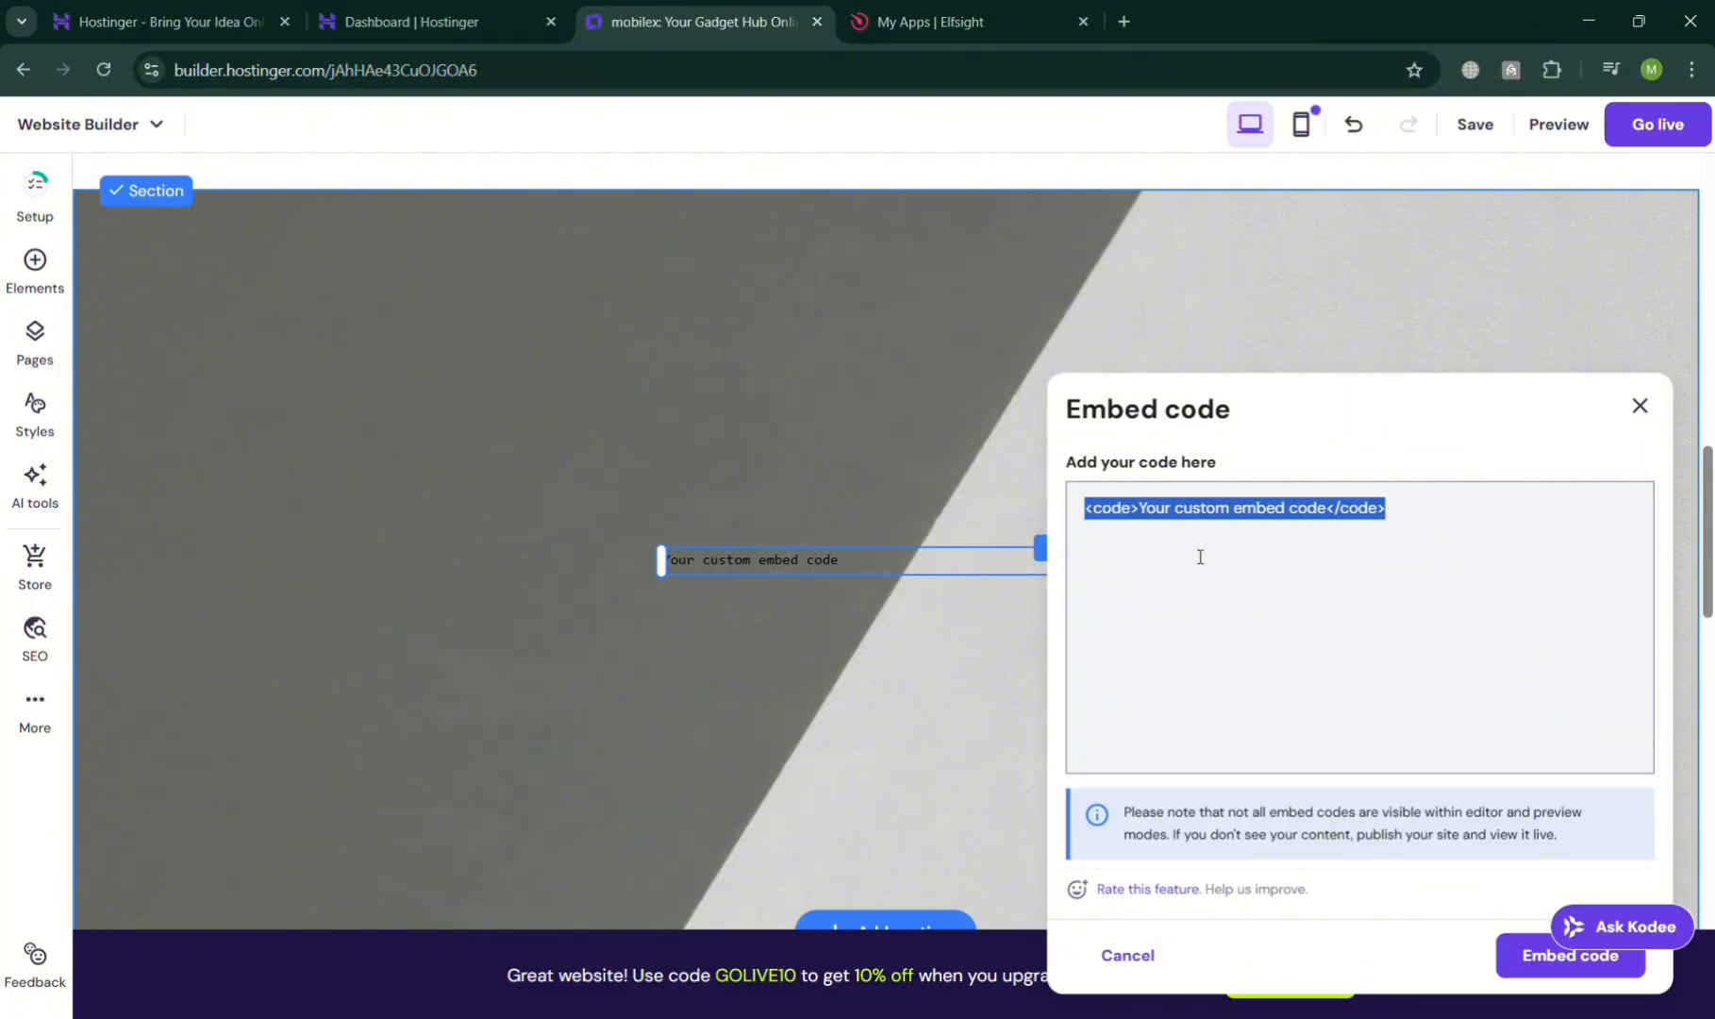
pyautogui.hotkey('ctrl', 'v')
pyautogui.click(1558, 968)
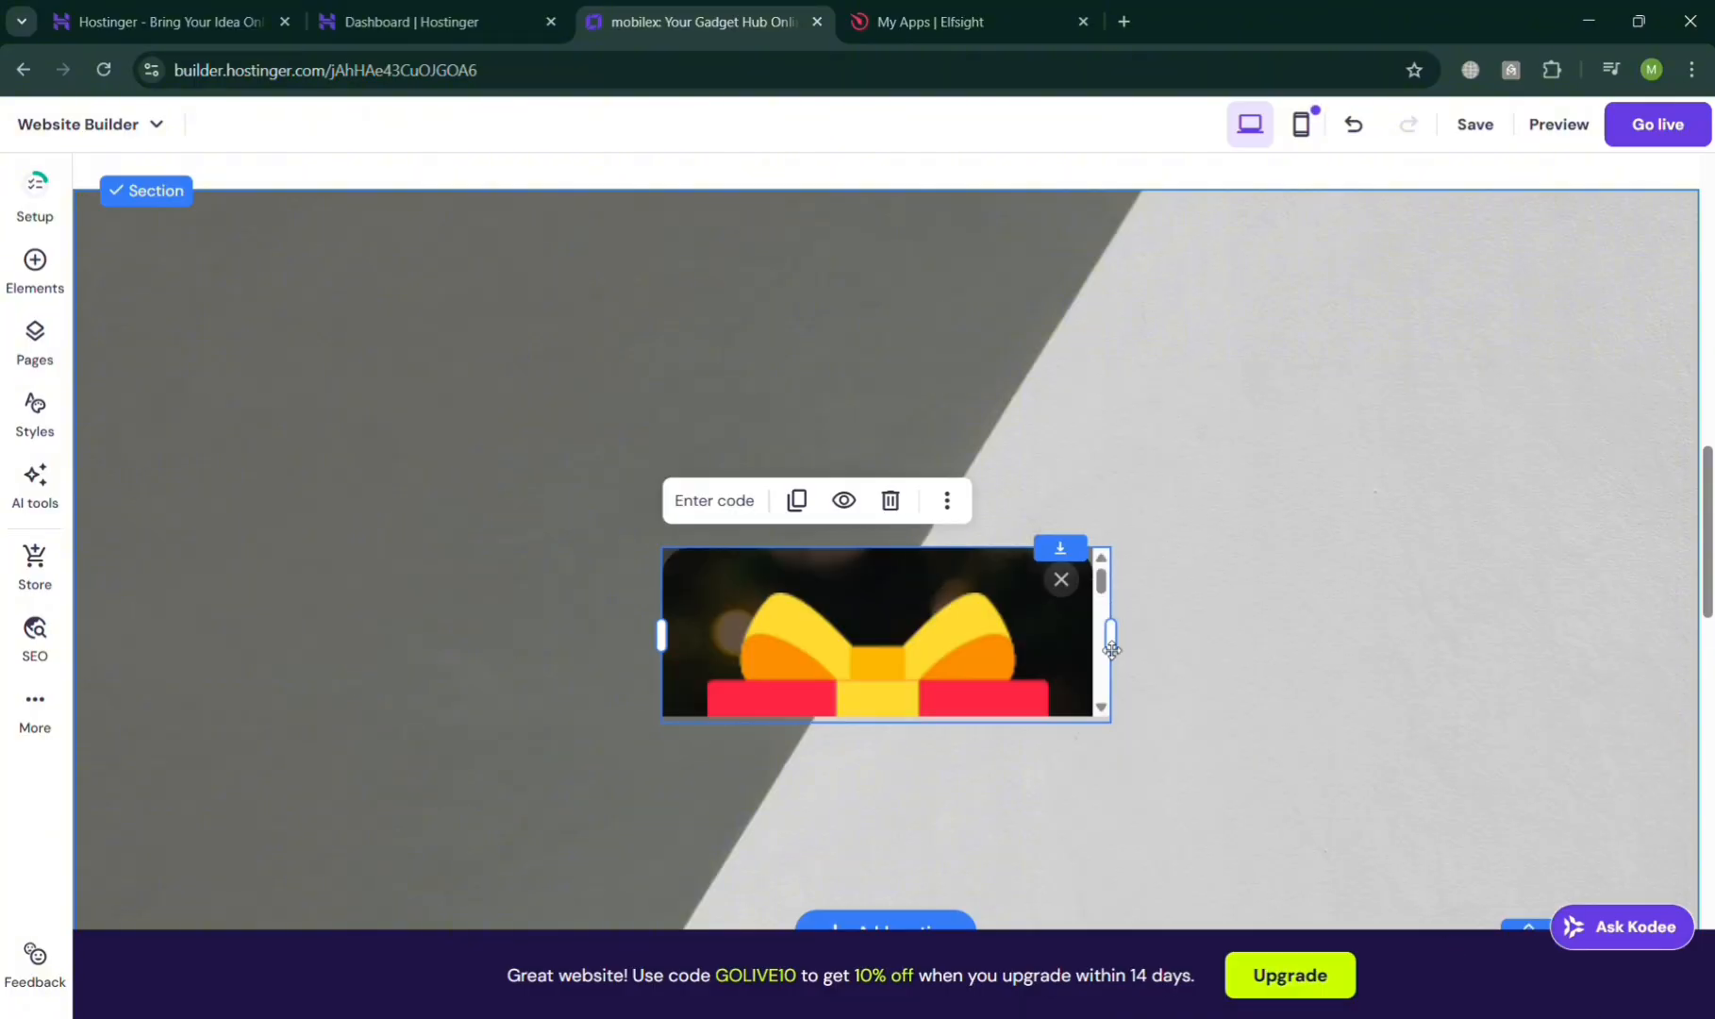
# Resize and reposition the embedded popup within the section, and check it in the page preview
pyautogui.moveTo(1128, 639); pyautogui.dragTo(1573, 635)
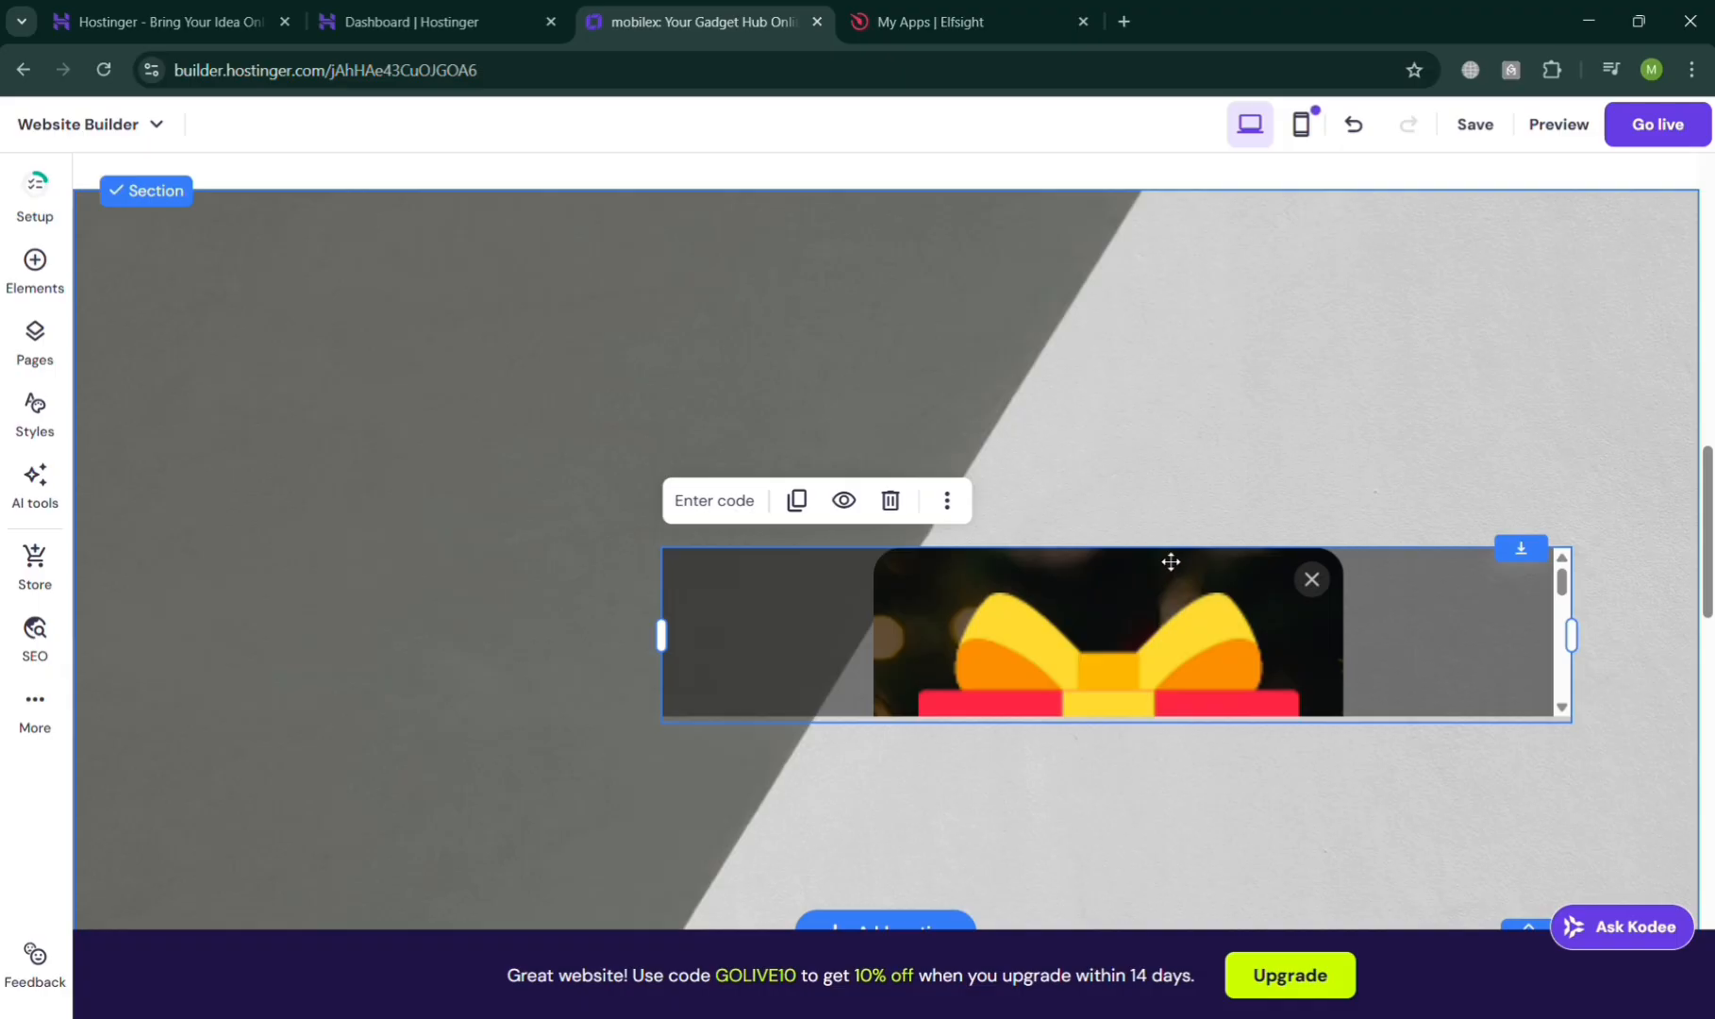
pyautogui.moveTo(1164, 563); pyautogui.dragTo(896, 236)
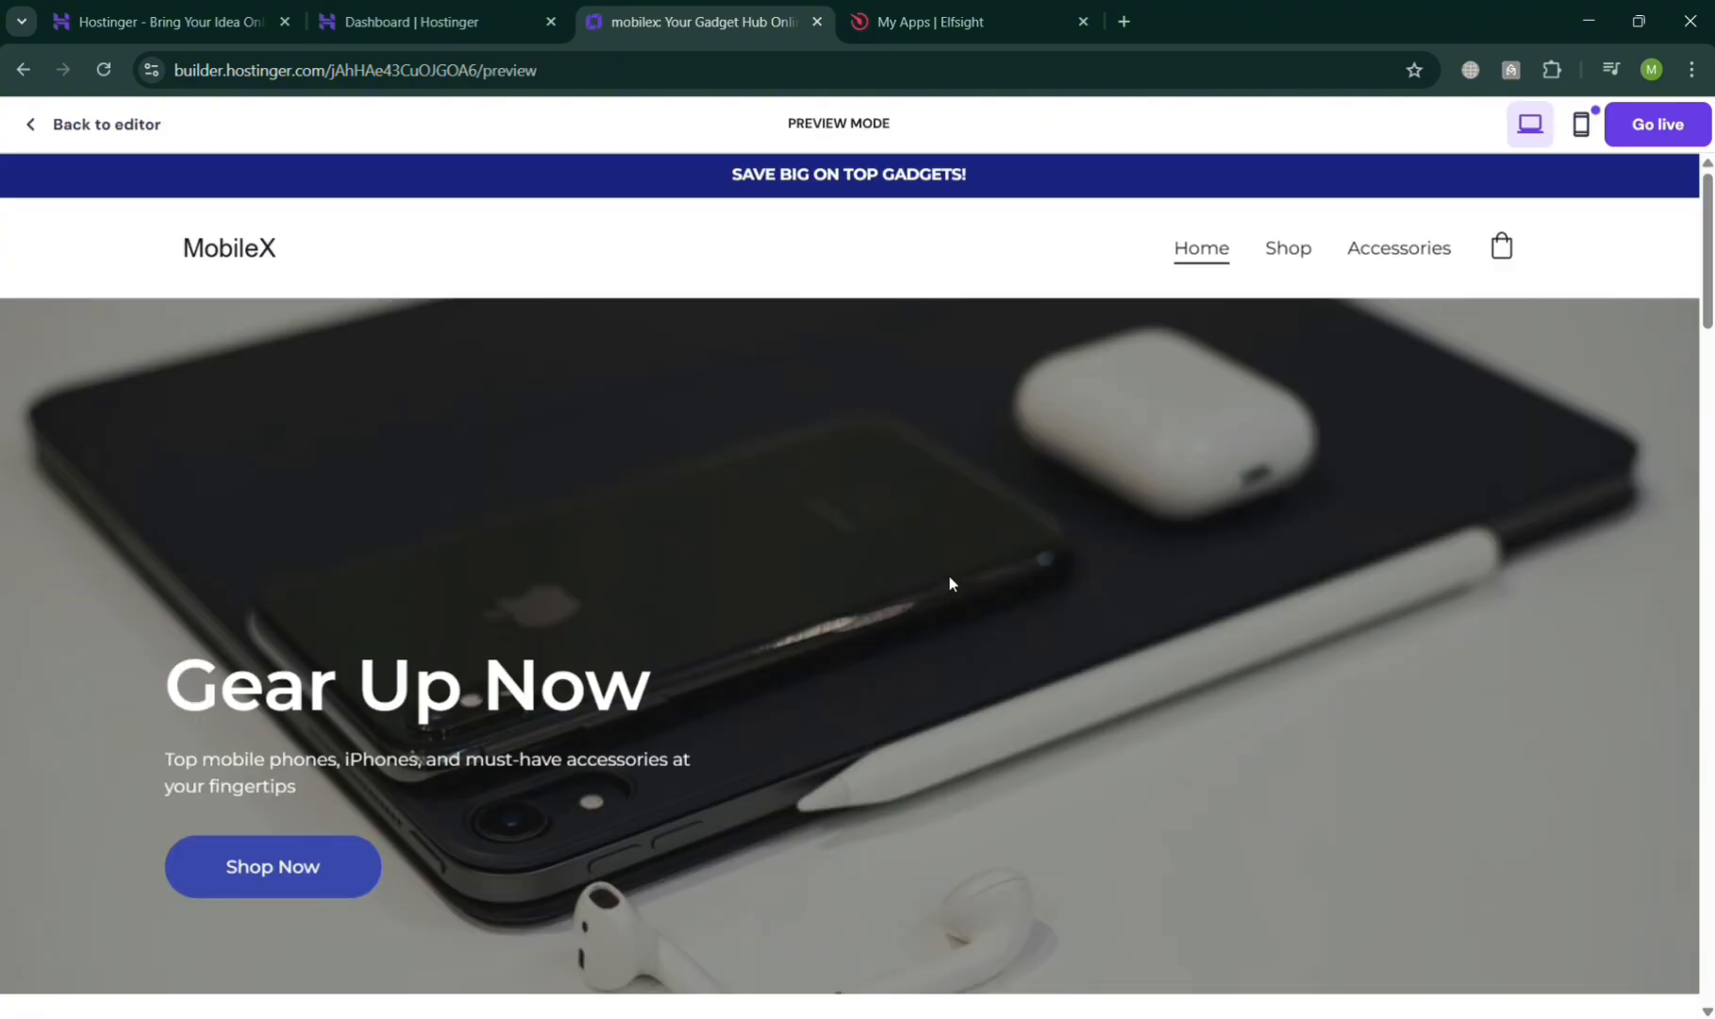
pyautogui.scroll(-10, 949, 581)
pyautogui.scroll(-8, 985, 585)
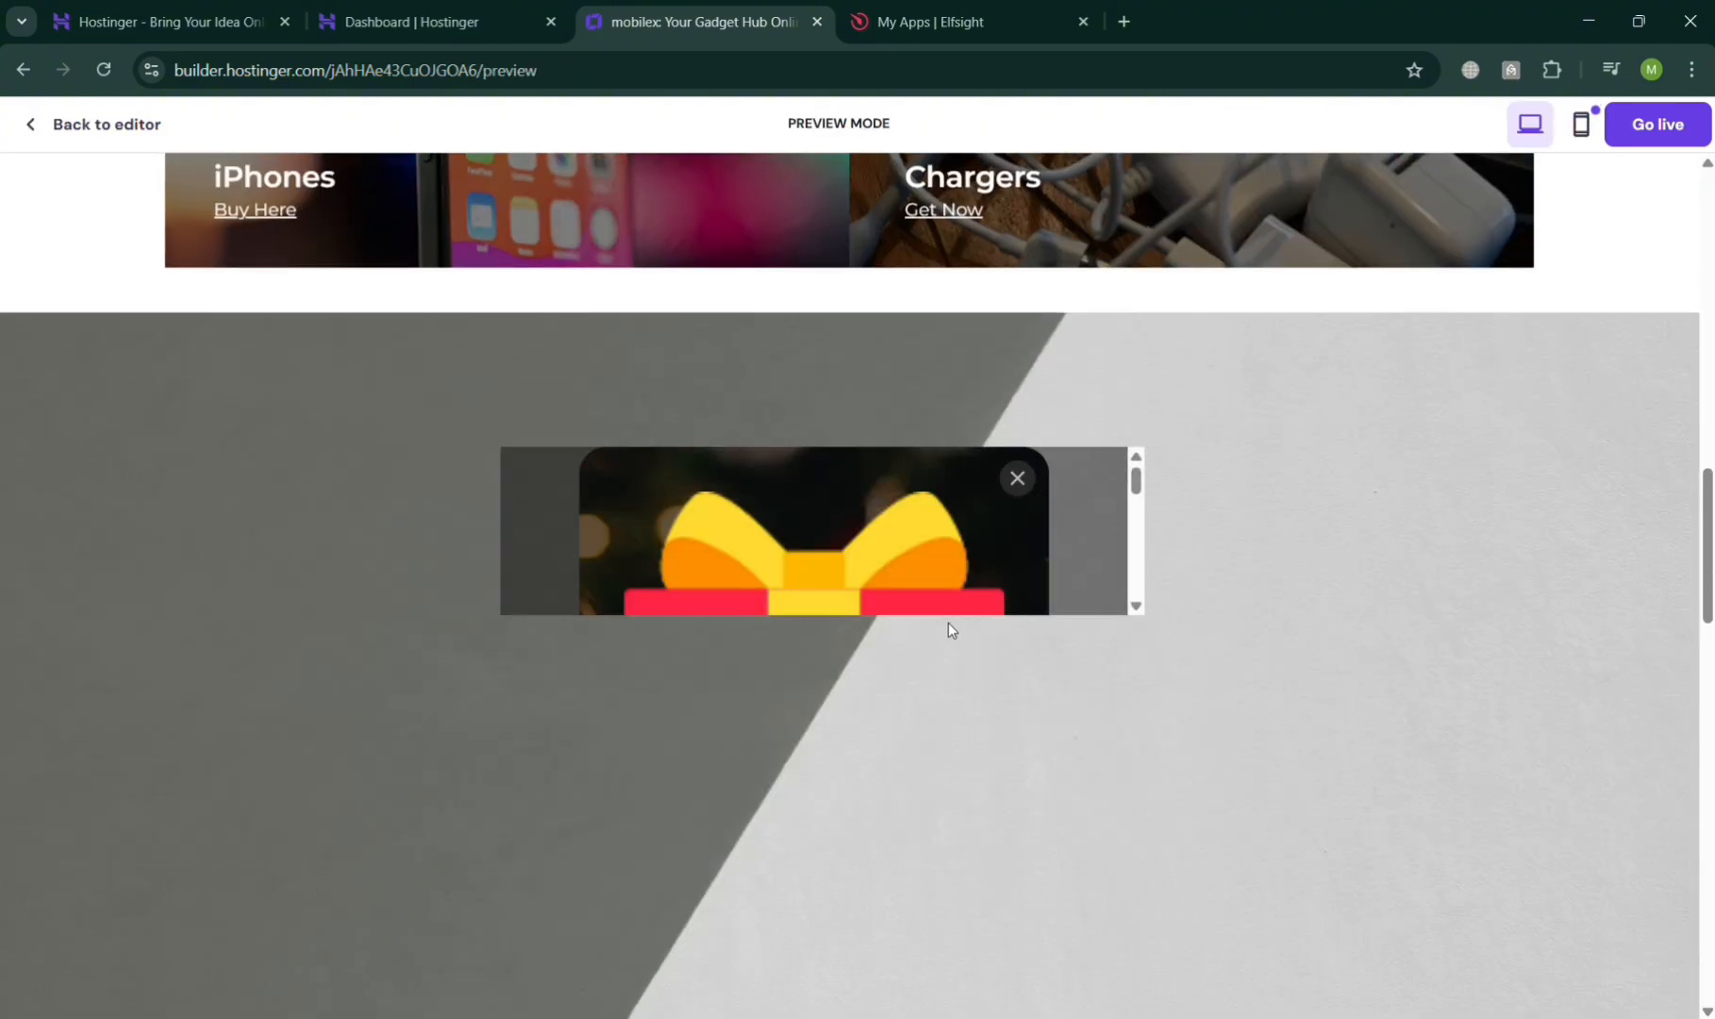